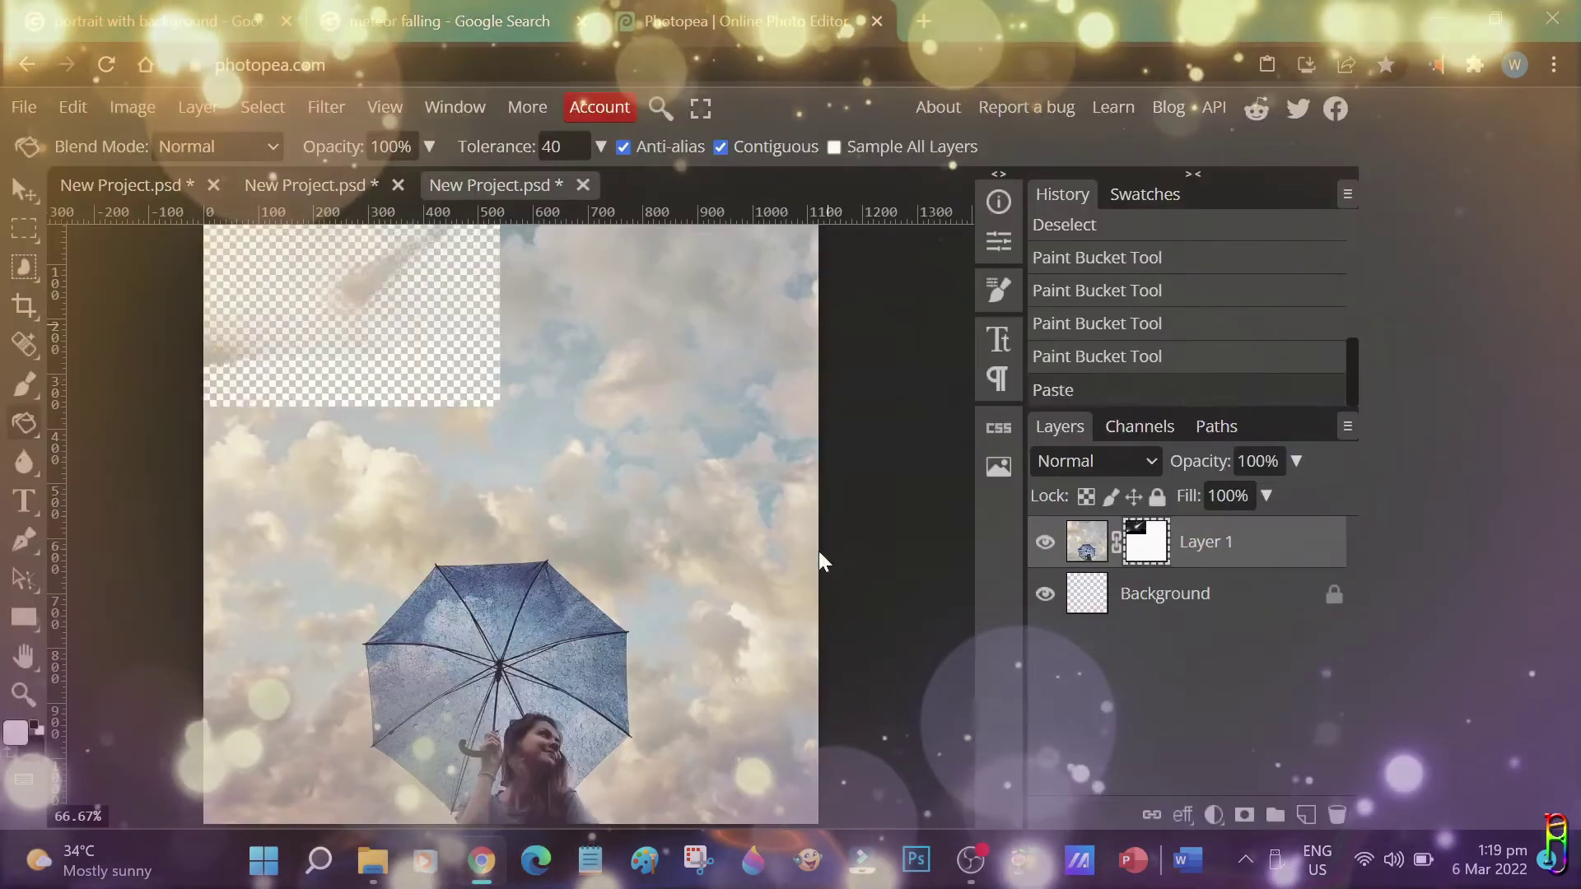
# Undo recent edits and paste the meteor image as a new layer.
pyautogui.rightClick(1203, 591)
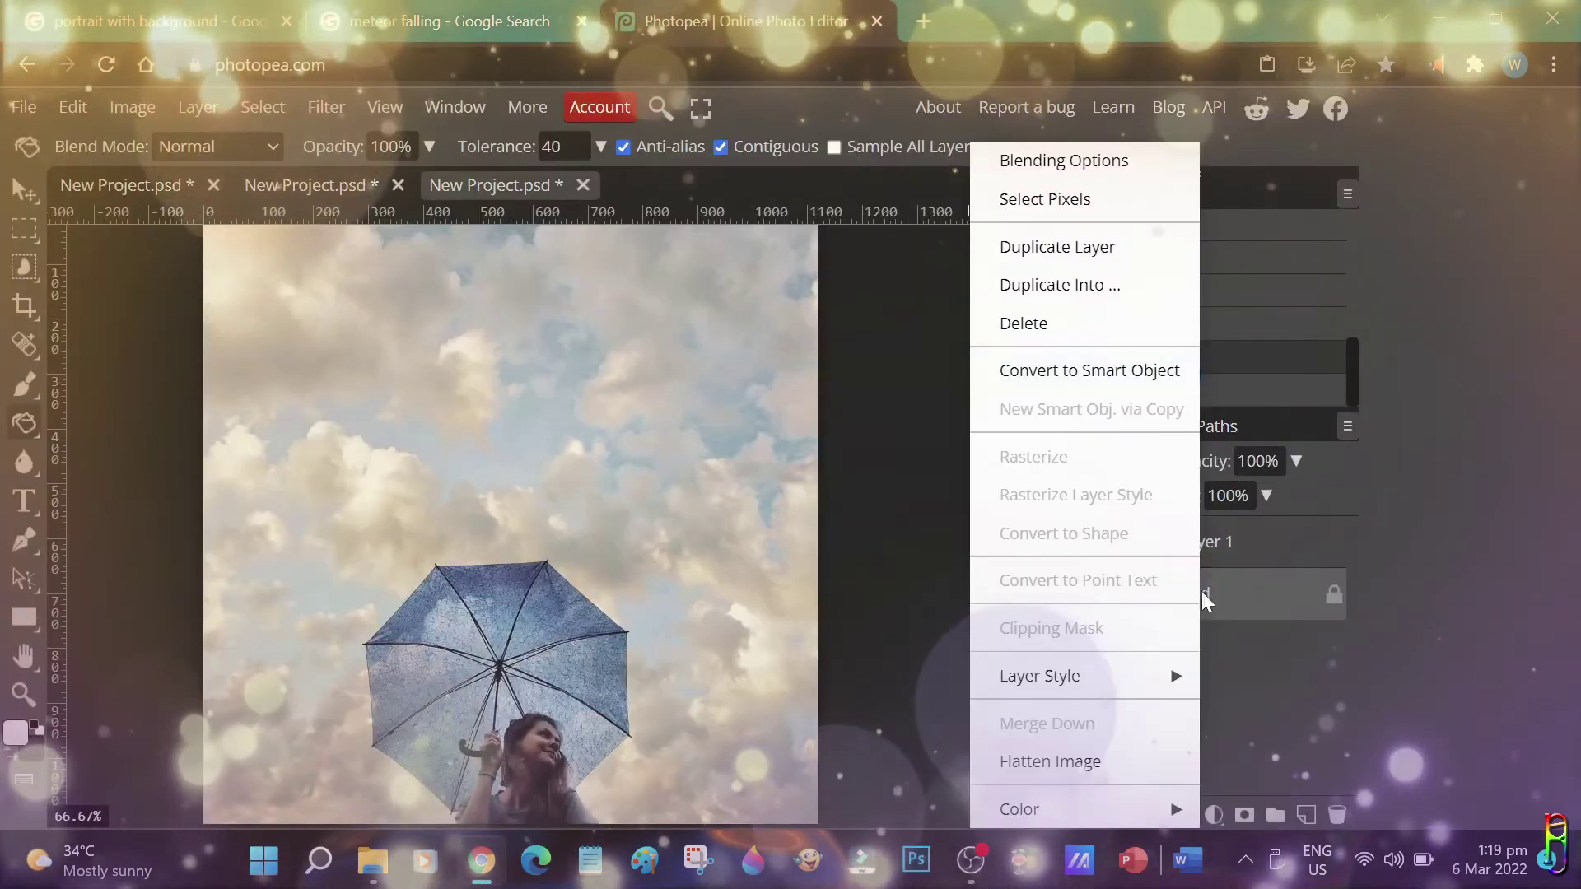
pyautogui.click(1243, 572)
pyautogui.rightClick(1172, 590)
pyautogui.press('Escape')
pyautogui.hotkey('ctrl', 'z')
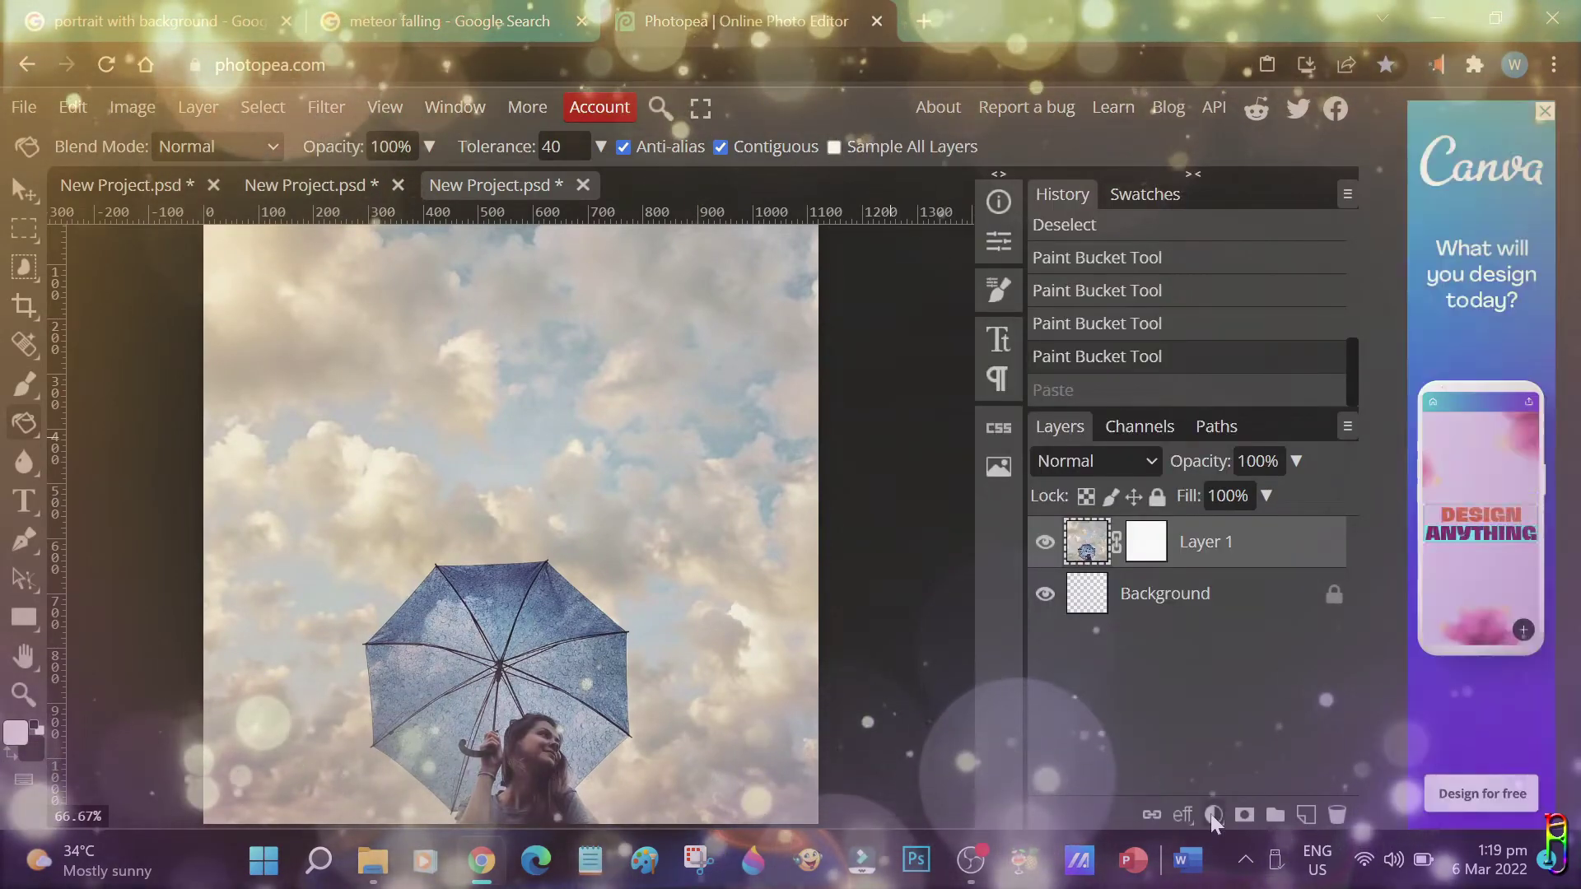
pyautogui.hotkey('ctrl', 'v')
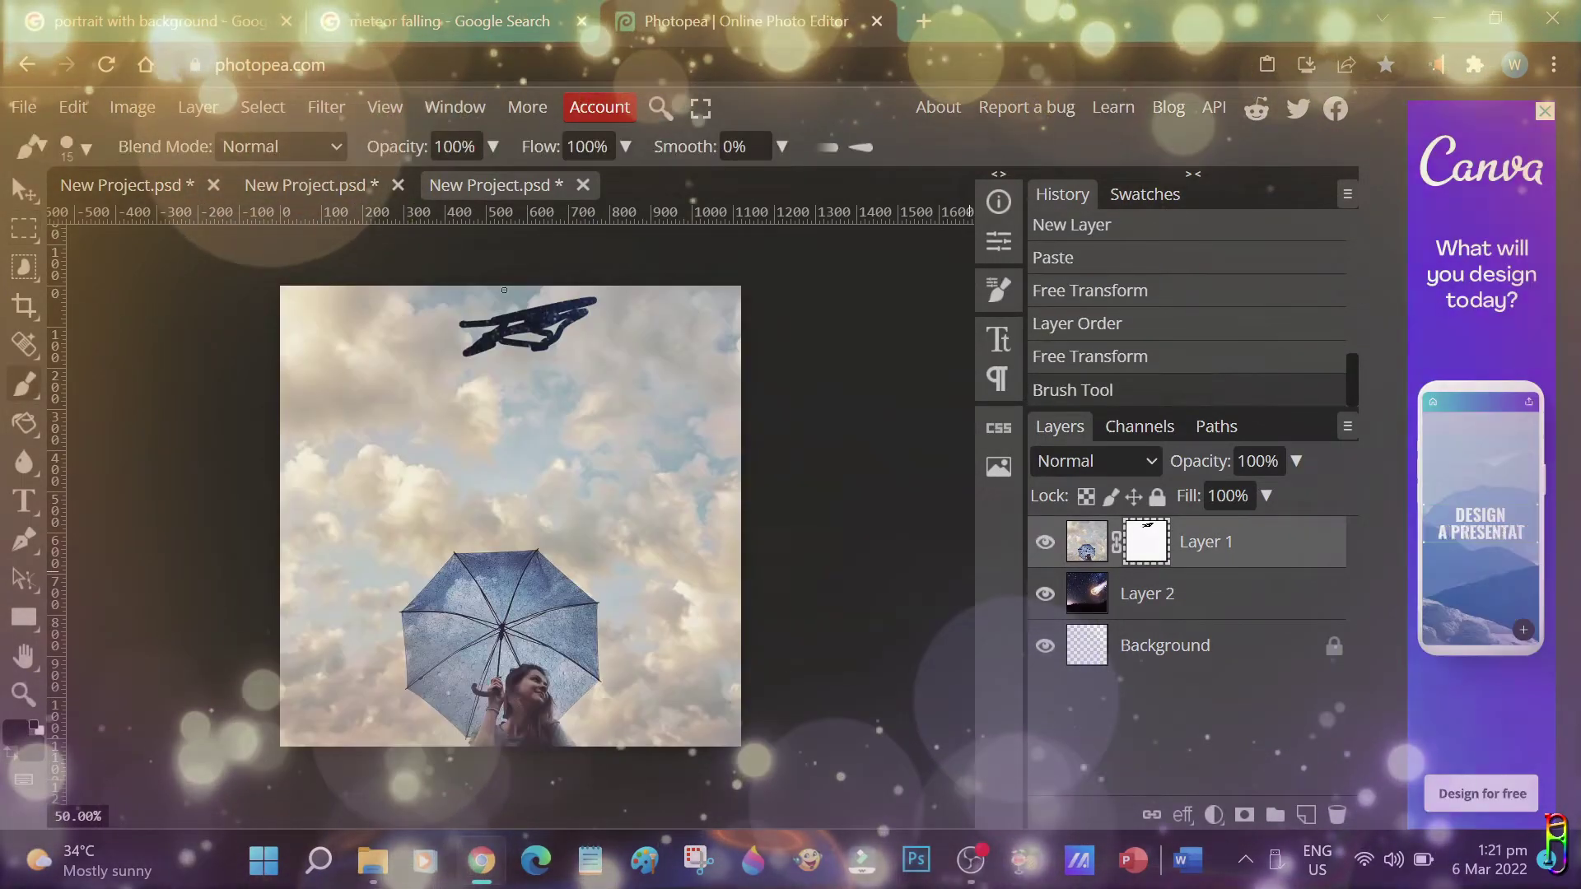
# Undo the stray brush stroke and quick-select the umbrella and girl.
pyautogui.hotkey('ctrl', 'z')
pyautogui.click(198, 107)
pyautogui.moveTo(329, 454)
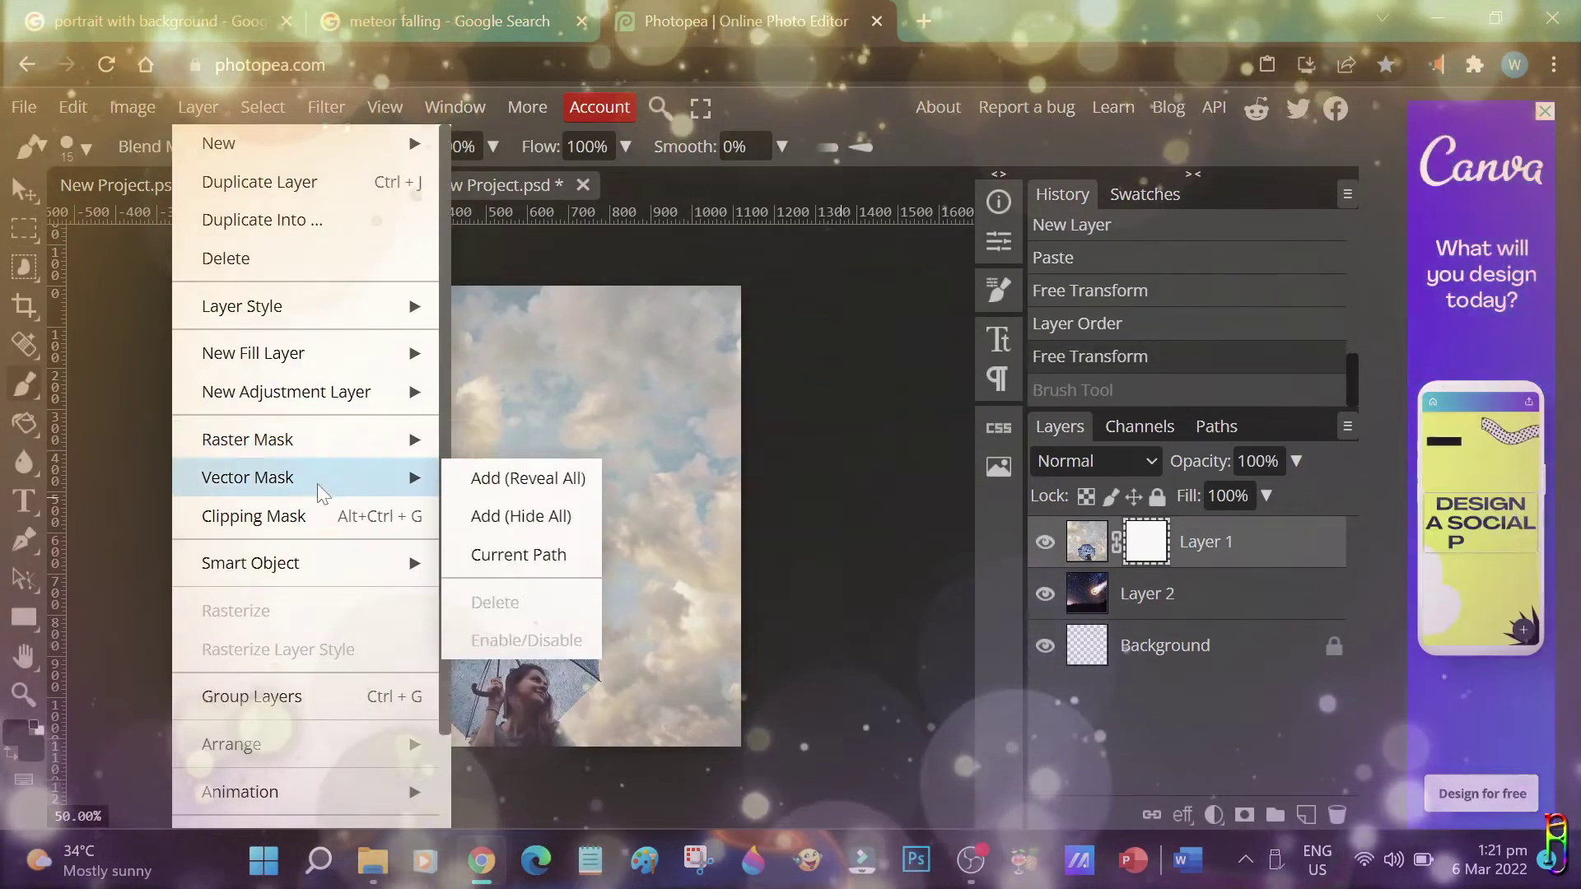
pyautogui.press('Escape')
pyautogui.rightClick(24, 266)
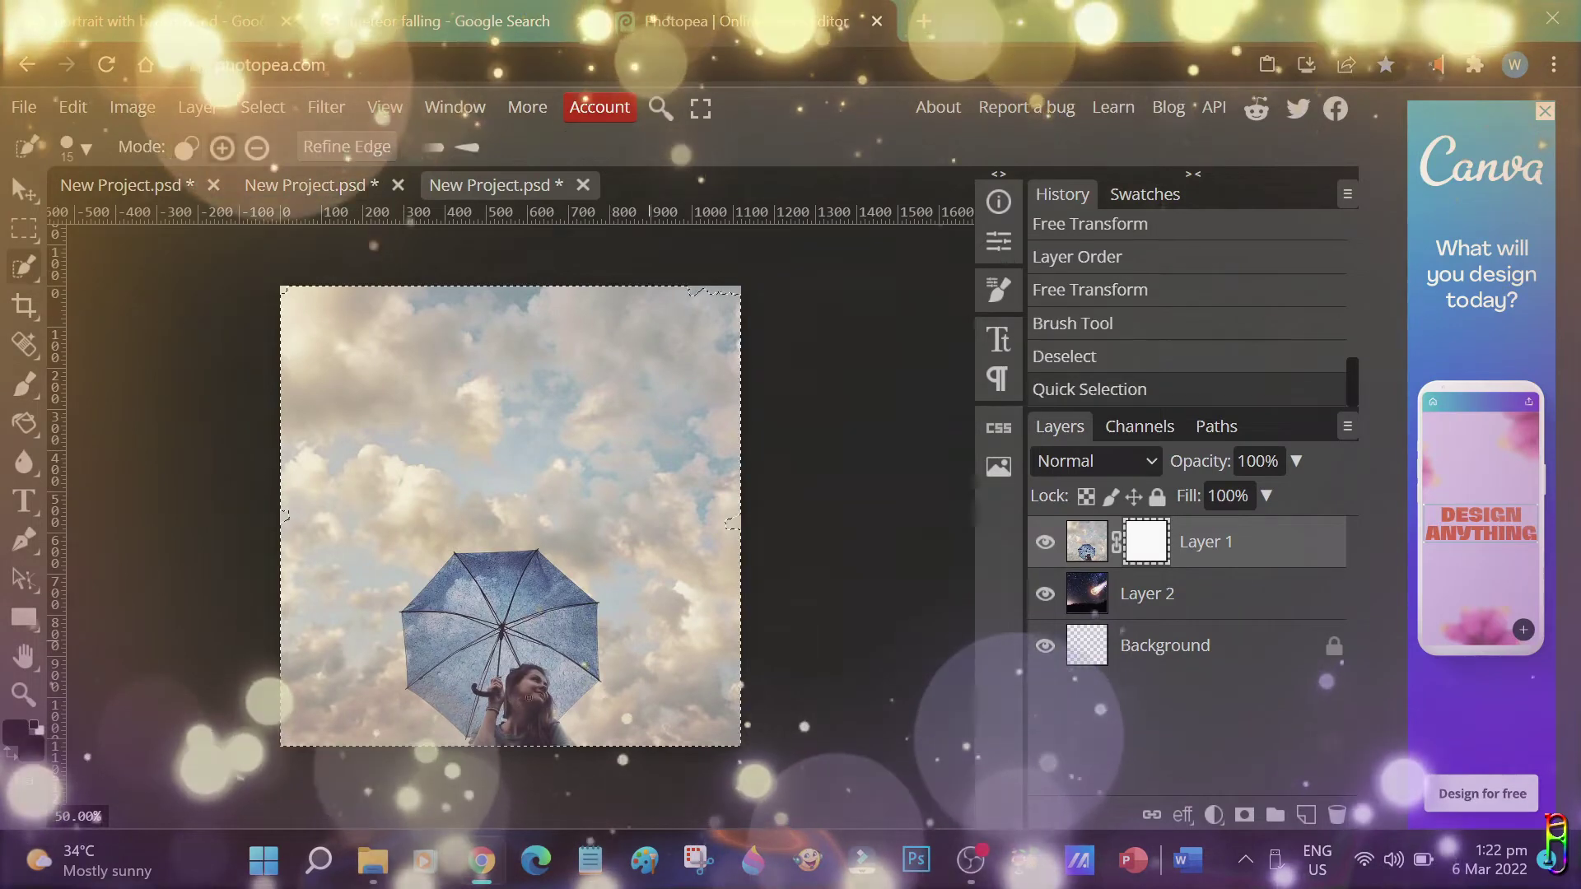
pyautogui.click(528, 697)
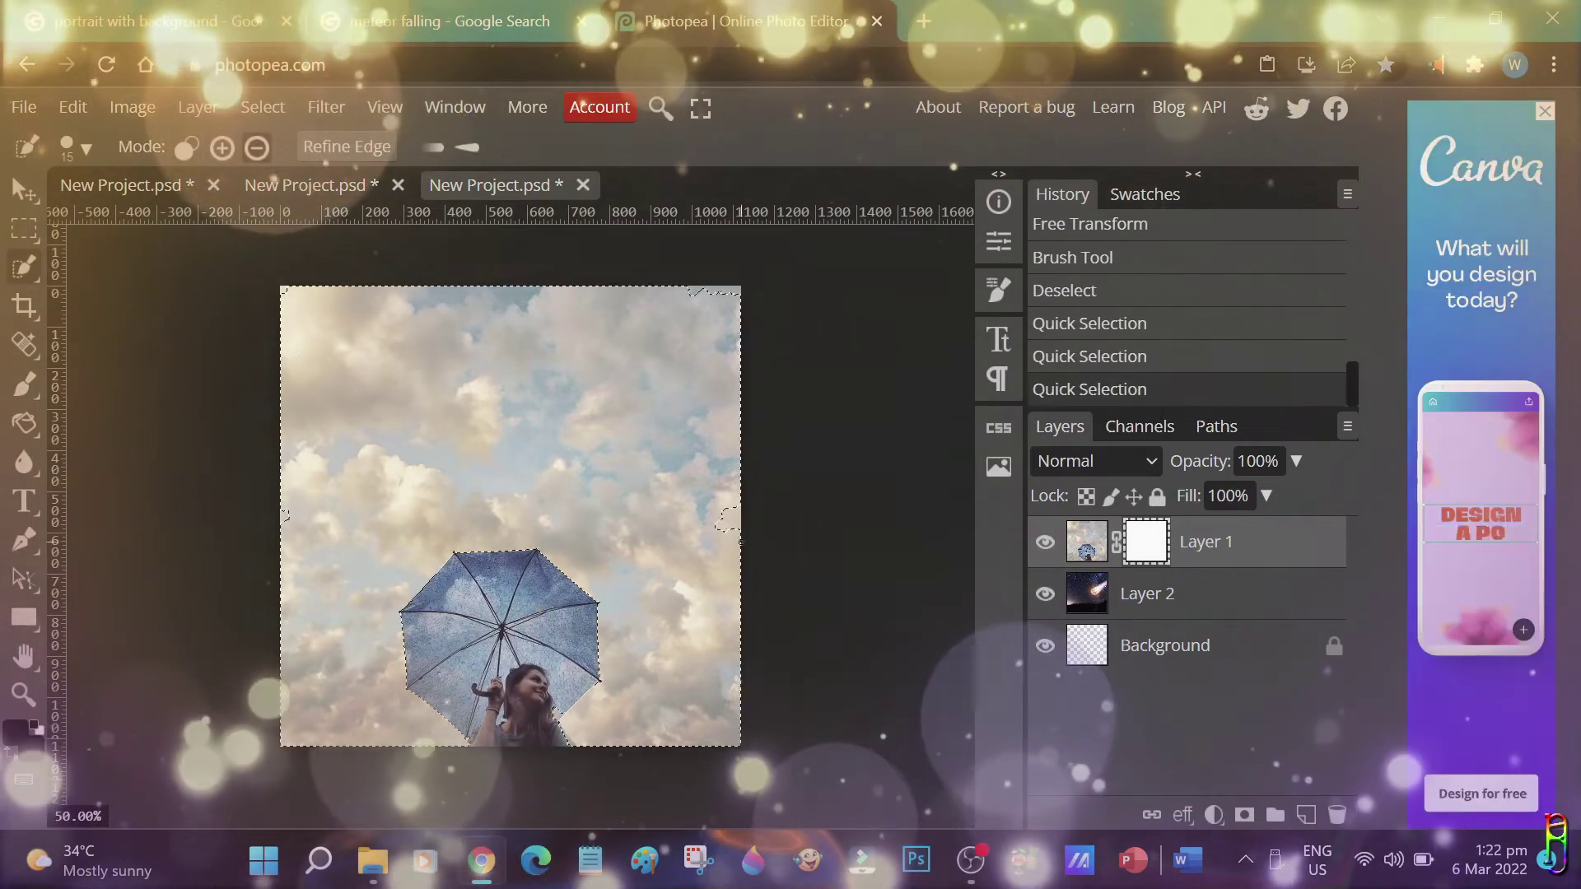
pyautogui.click(510, 626)
# Paint Bucket the Layer 1 mask black around the umbrella, then deselect.
pyautogui.rightClick(24, 423)
pyautogui.click(120, 462)
pyautogui.click(371, 371)
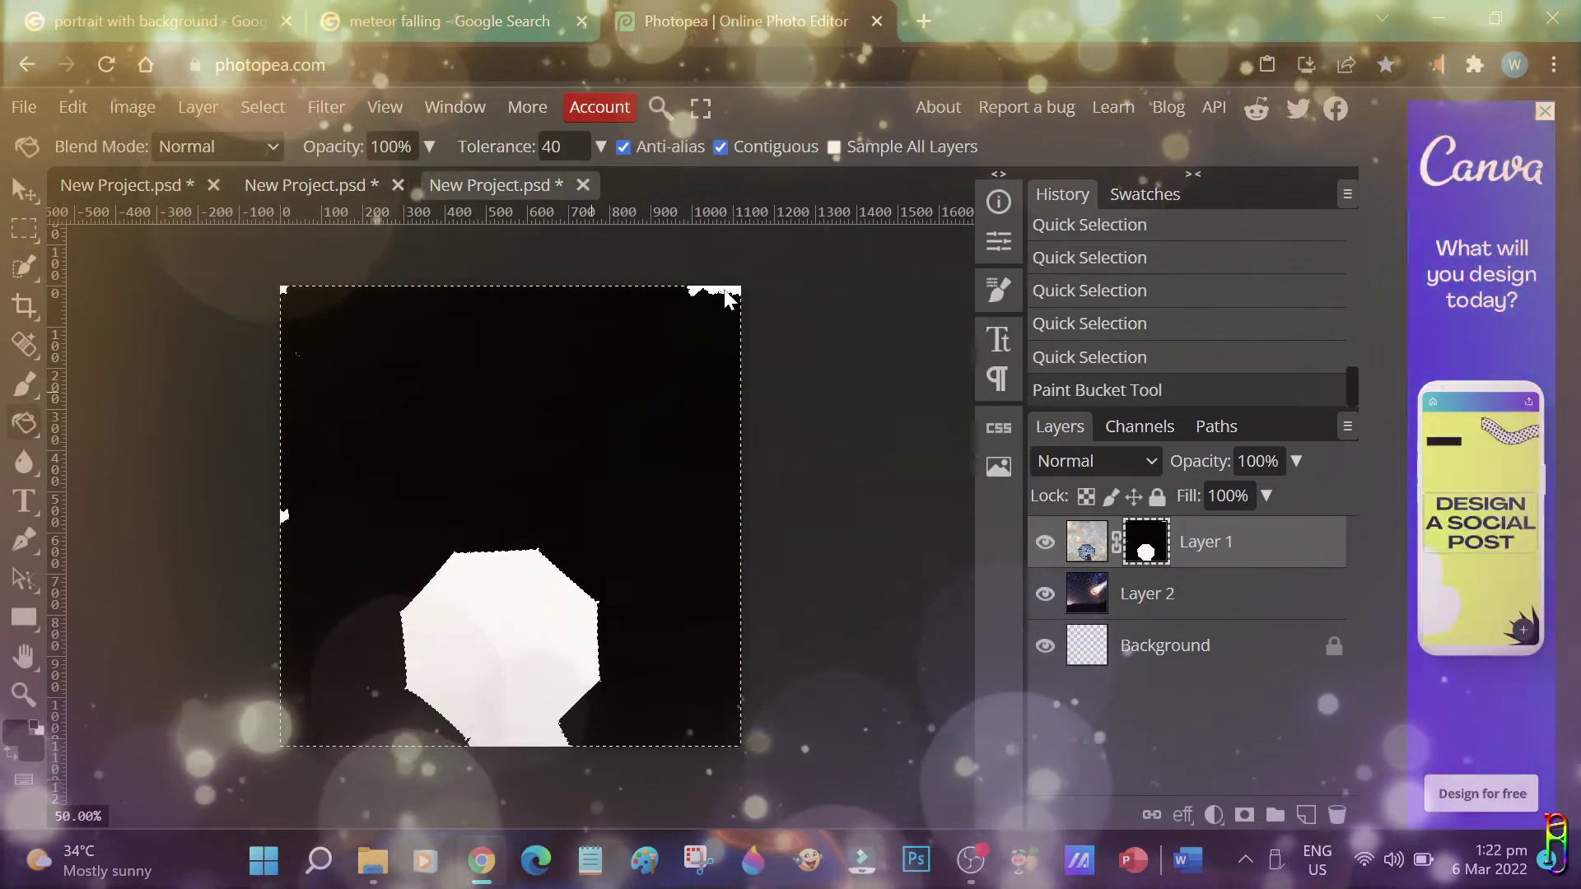
pyautogui.click(370, 371)
pyautogui.press('m')
pyautogui.click(1217, 593)
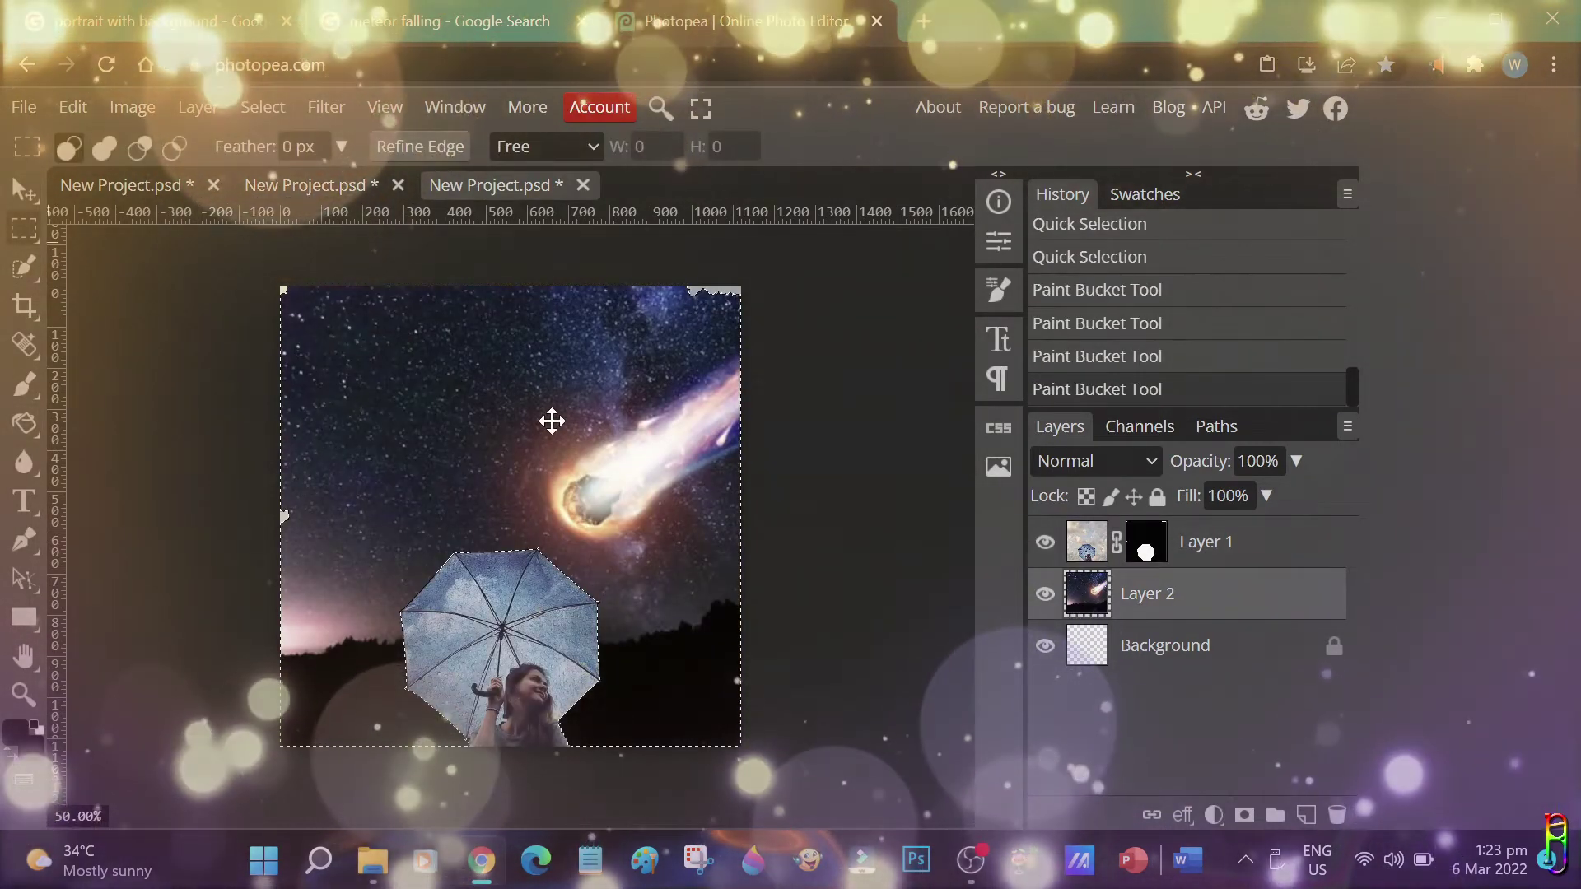
pyautogui.press('v')
pyautogui.hotkey('ctrl', 'd')
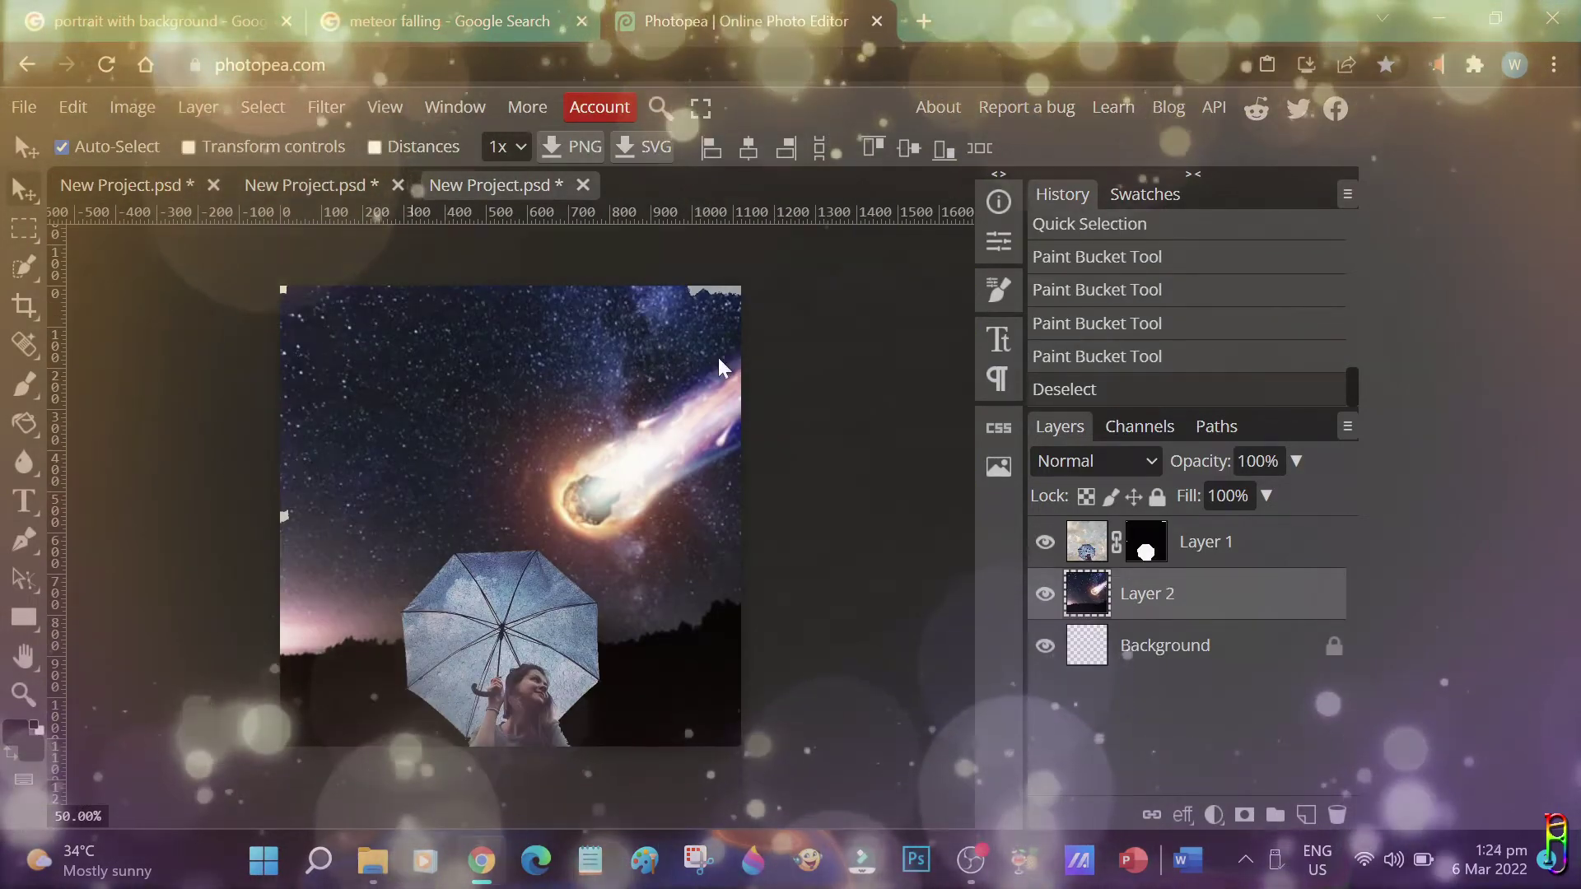
# Refine the mask with a rectangular selection over the upper part of the canvas.
pyautogui.press('m')
pyautogui.click(311, 554)
pyautogui.moveTo(284, 539); pyautogui.dragTo(741, 288)
pyautogui.keyDown('alt'); pyautogui.click(1148, 562); pyautogui.keyUp('alt')
pyautogui.click(197, 107)
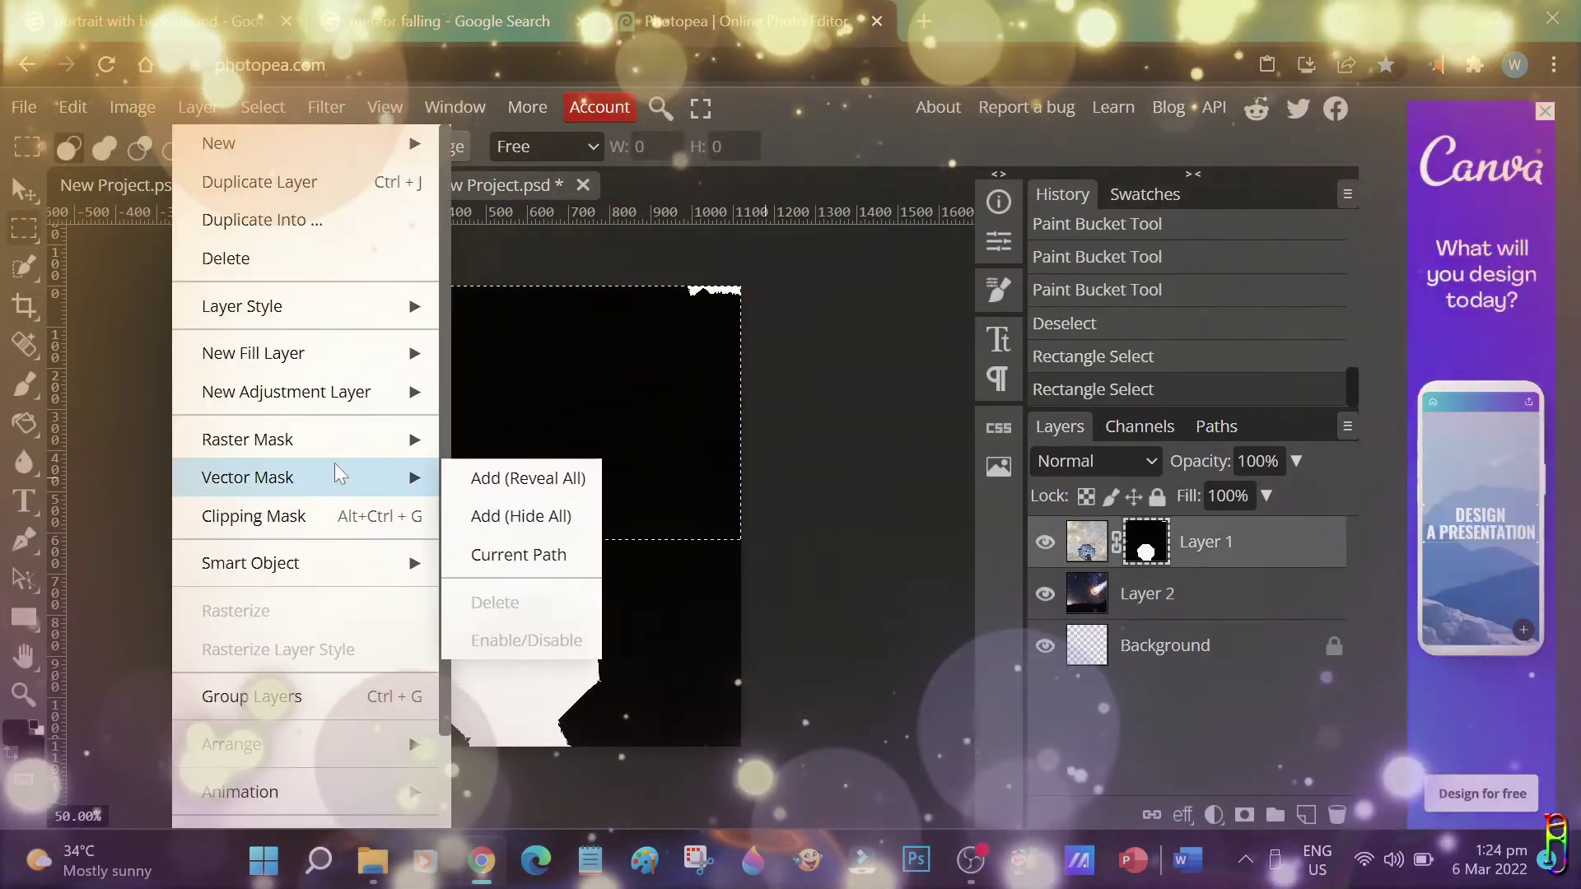
pyautogui.click(494, 543)
pyautogui.hotkey('ctrl', 'z')
pyautogui.hotkey('ctrl', 'z')
pyautogui.hotkey('ctrl', 'z')
pyautogui.hotkey('ctrl', 'shift', 'z')
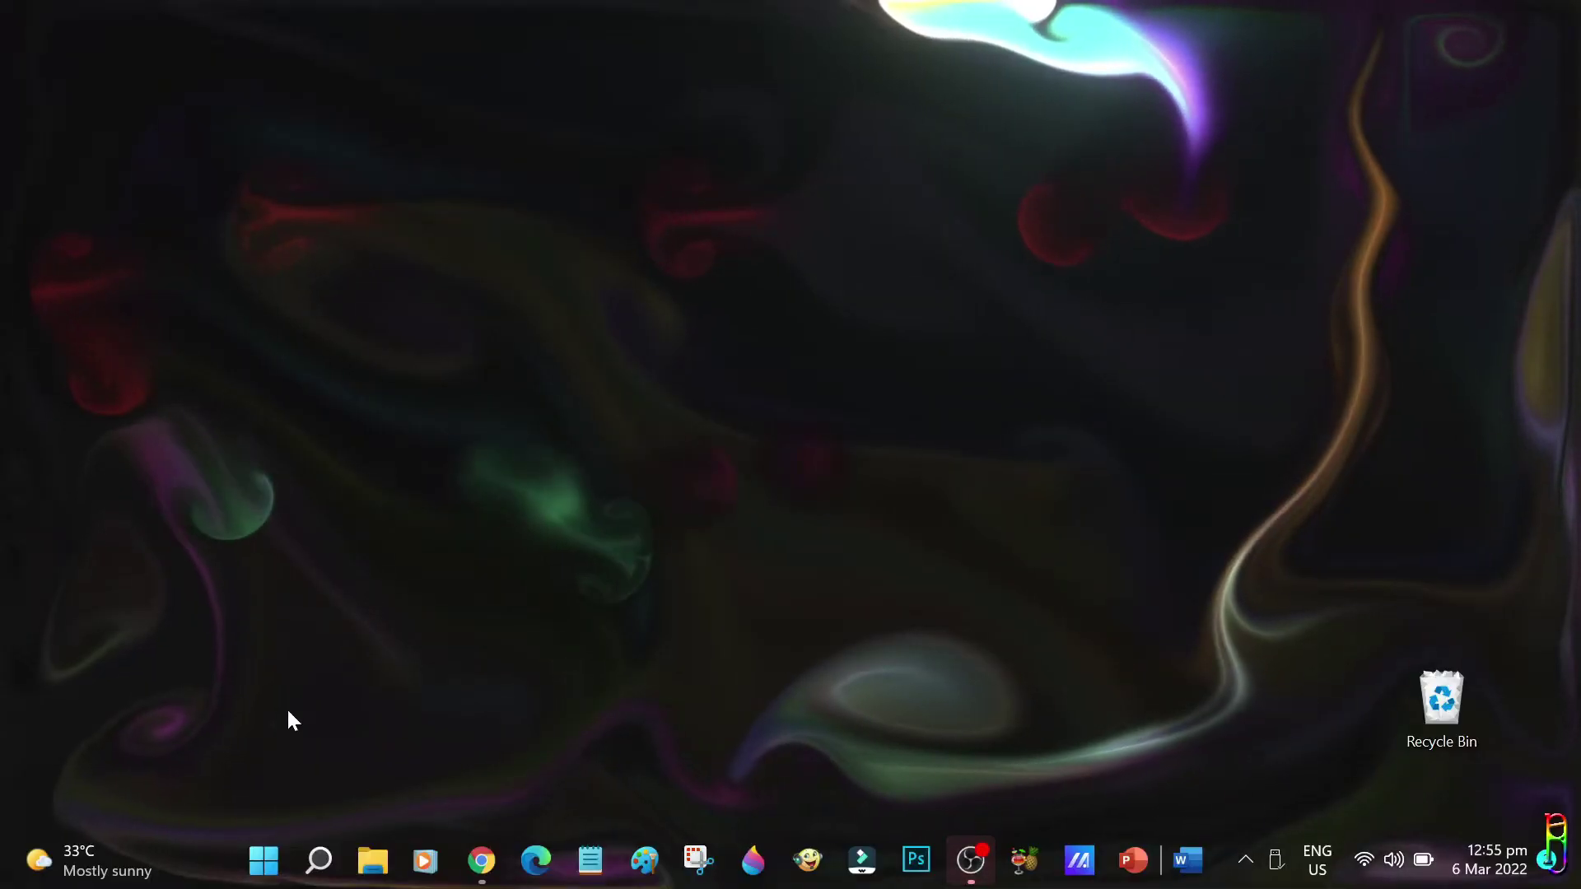
# Load photopea.com in a new Chrome tab.
pyautogui.click(482, 860)
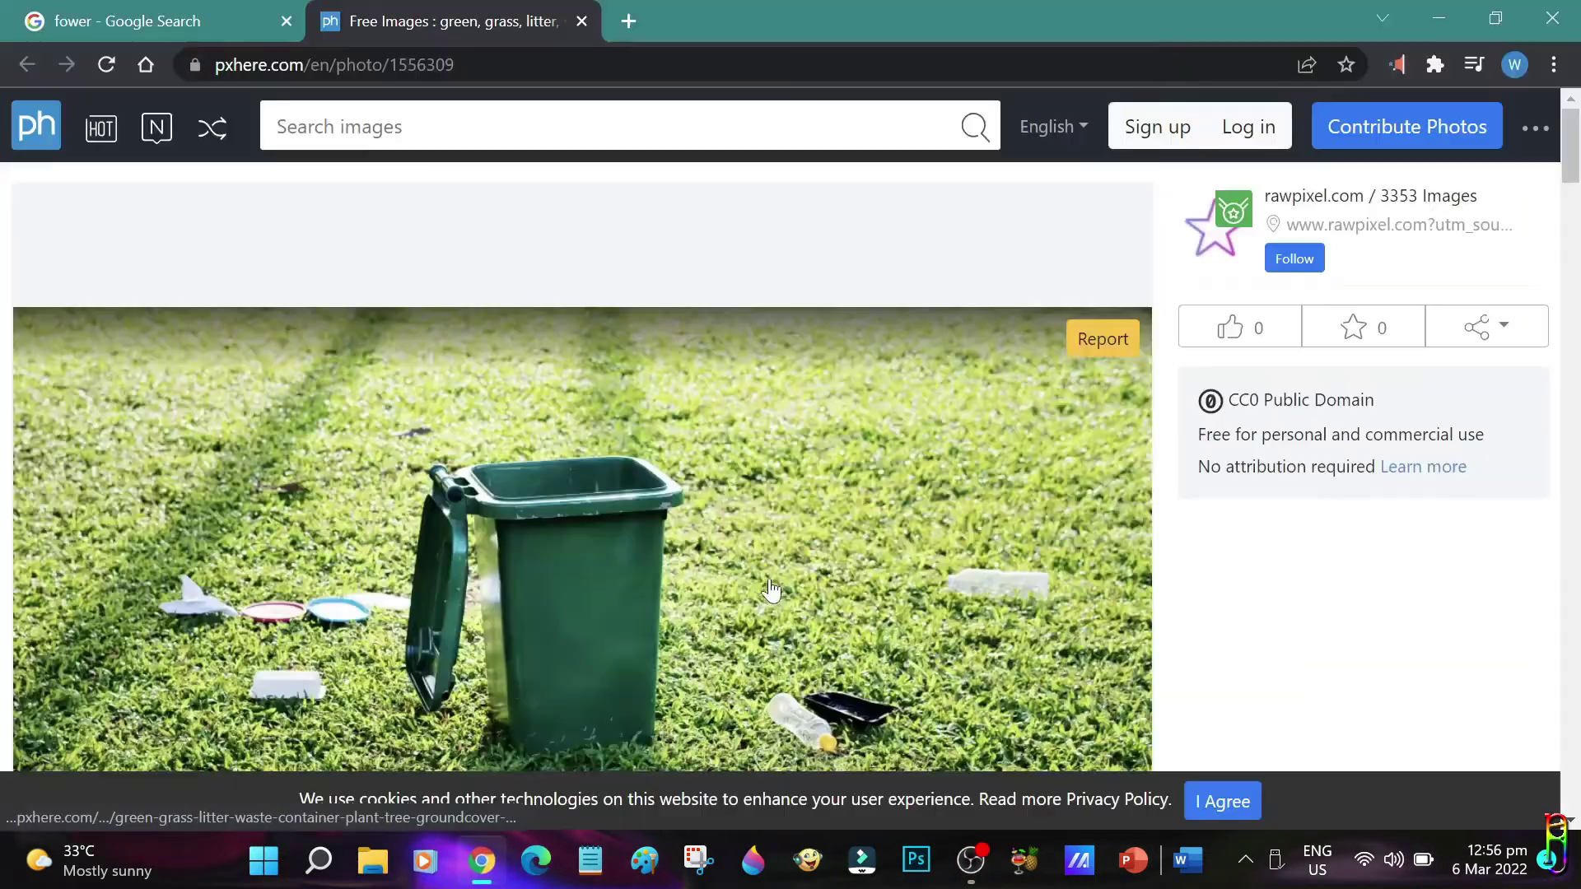
pyautogui.click(628, 21)
pyautogui.write('pho')
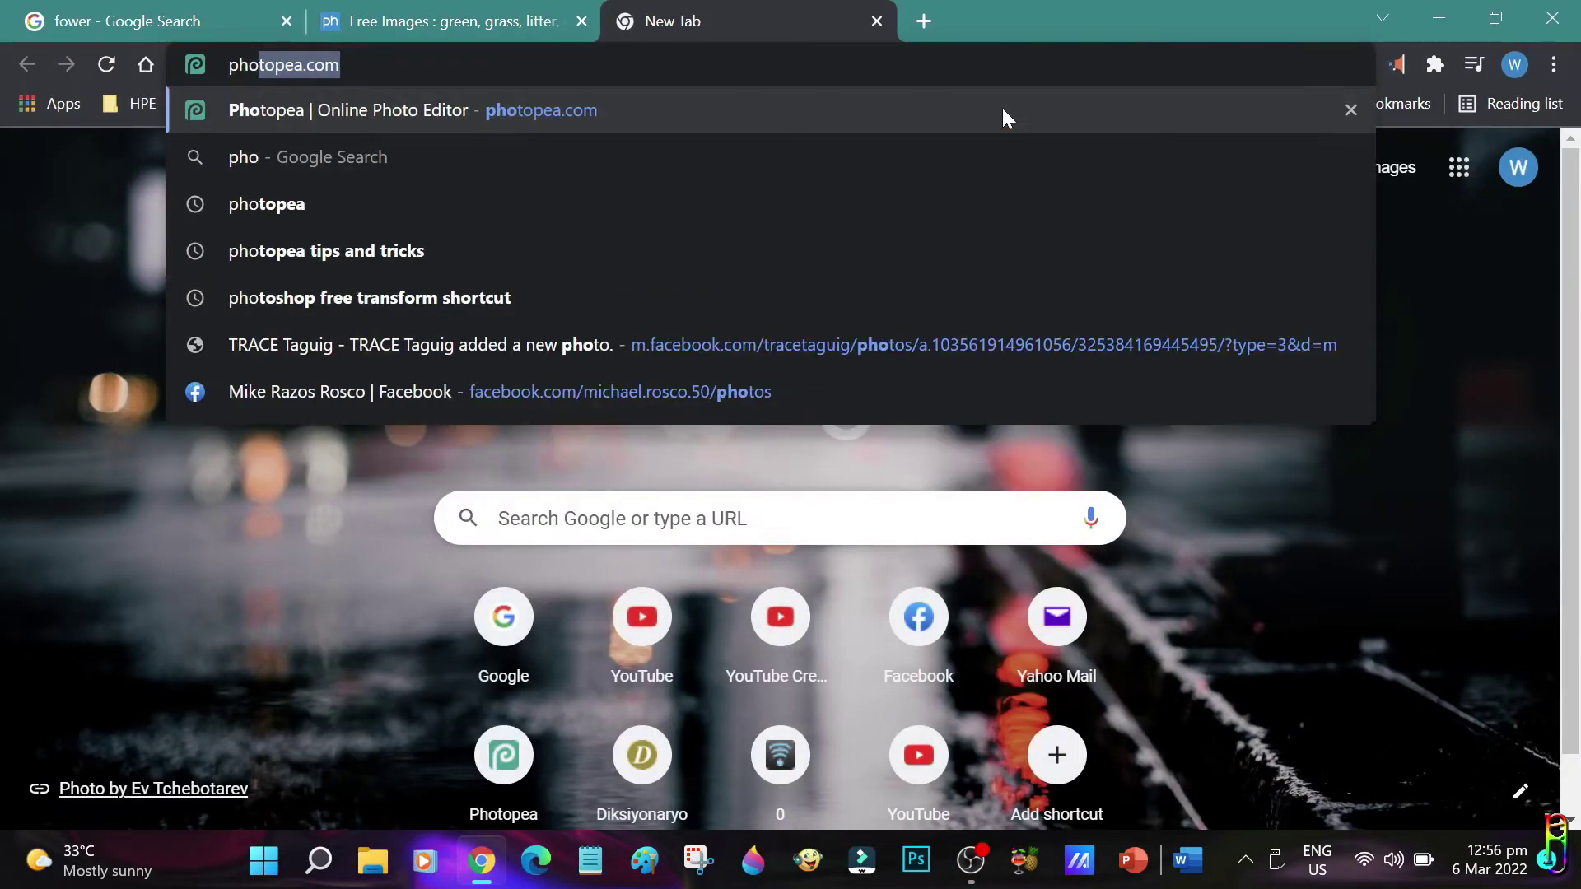
pyautogui.press('Return')
# Copy the purple flower image from the Google Images results and return to Photopea.
pyautogui.click(107, 16)
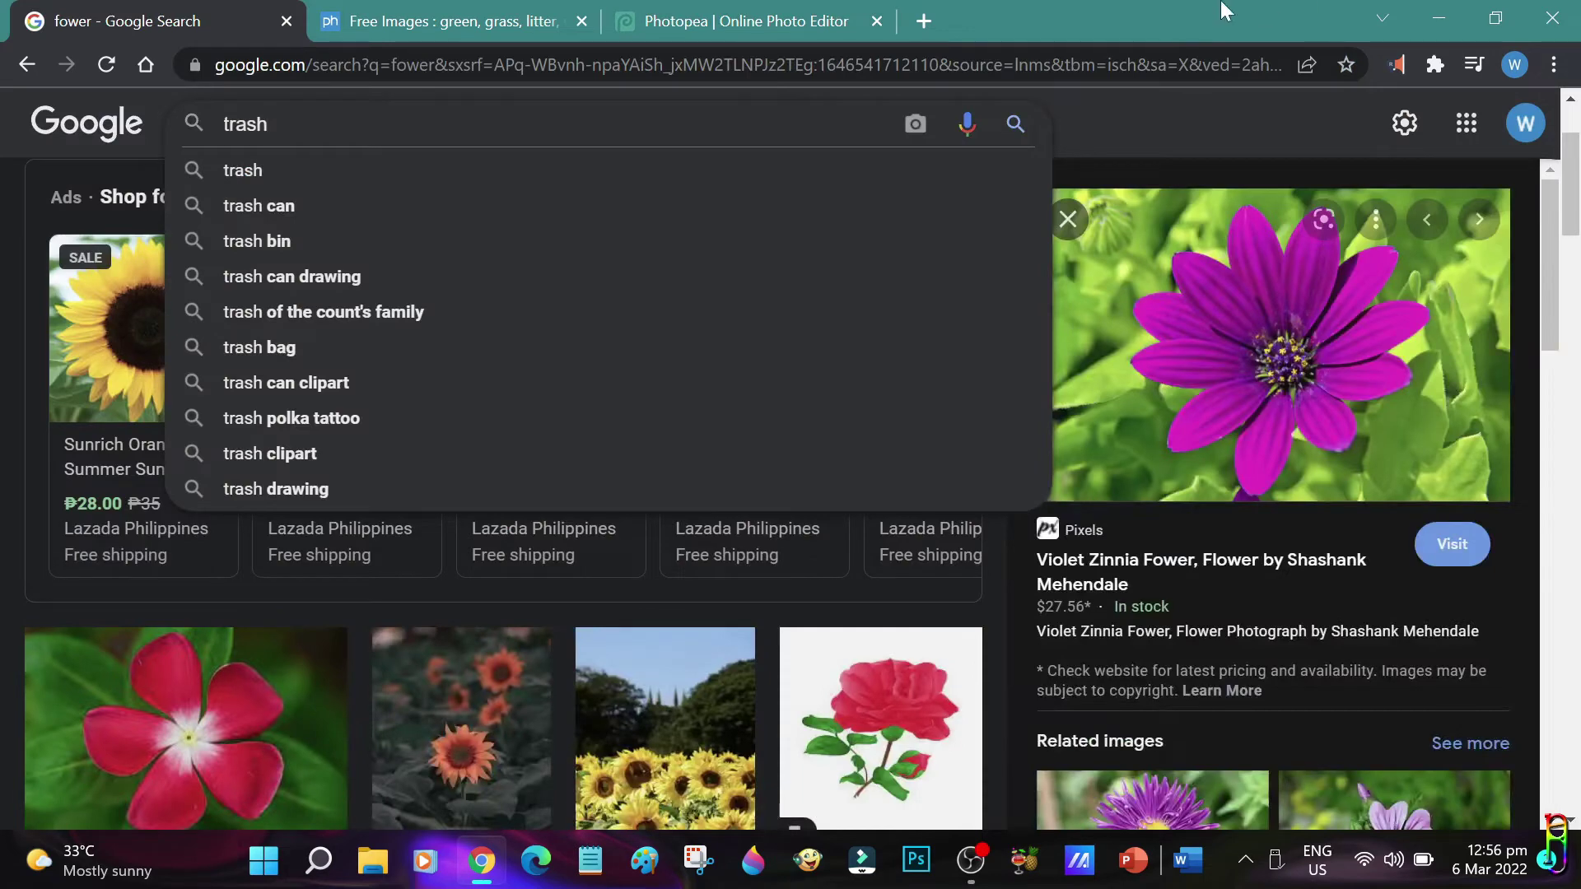
pyautogui.rightClick(1221, 343)
pyautogui.click(1306, 661)
pyautogui.click(694, 11)
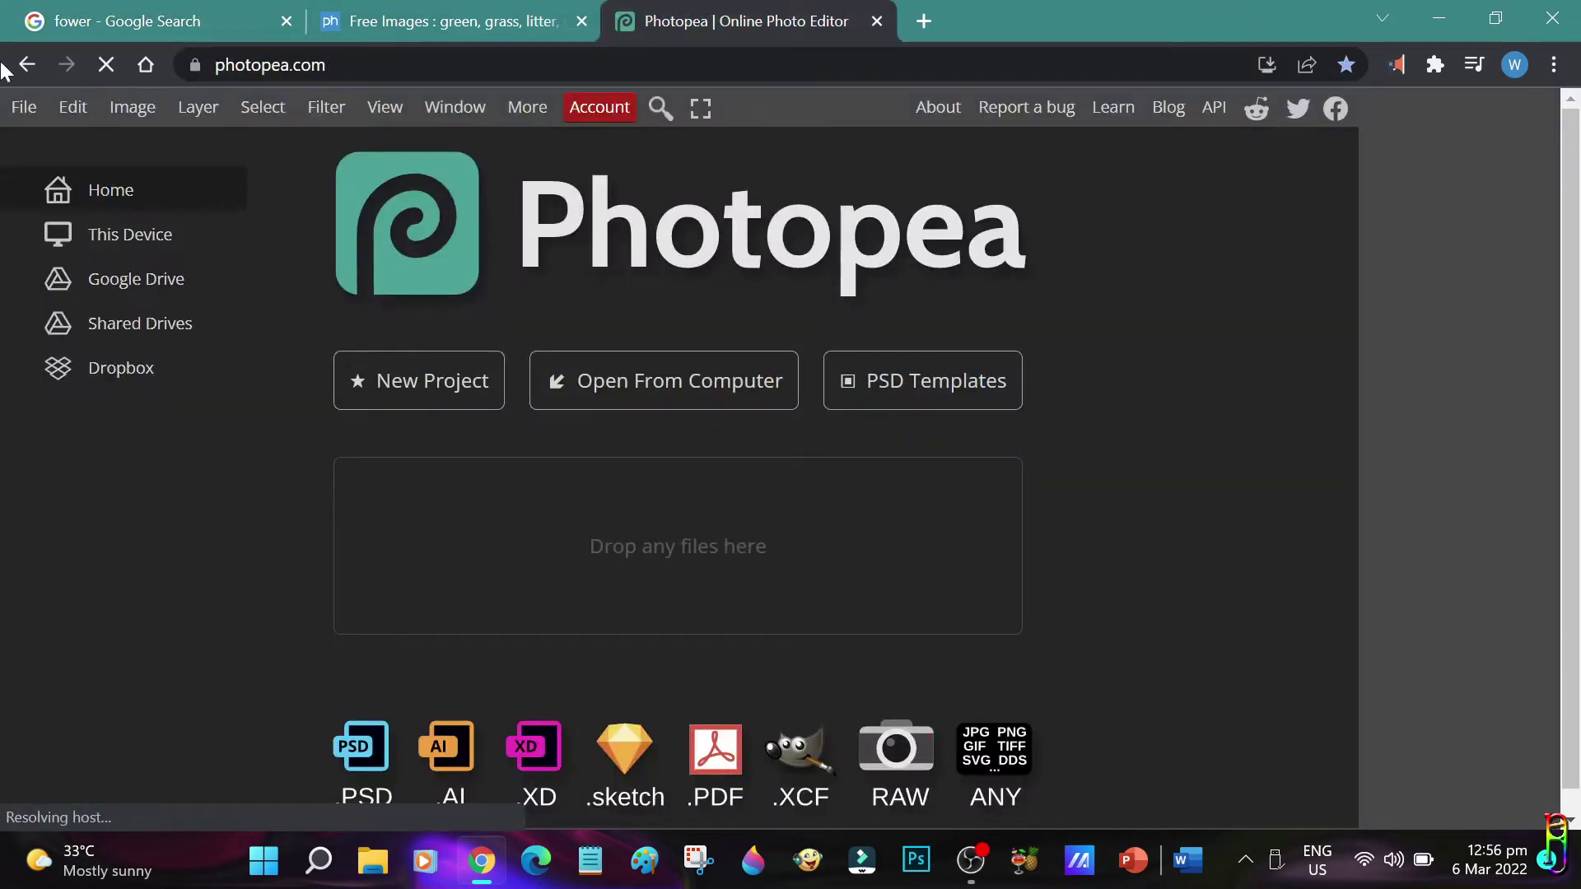
# Create a new 900×596 project with a transparent background and paste the purple flower in.
pyautogui.click(22, 106)
pyautogui.click(36, 143)
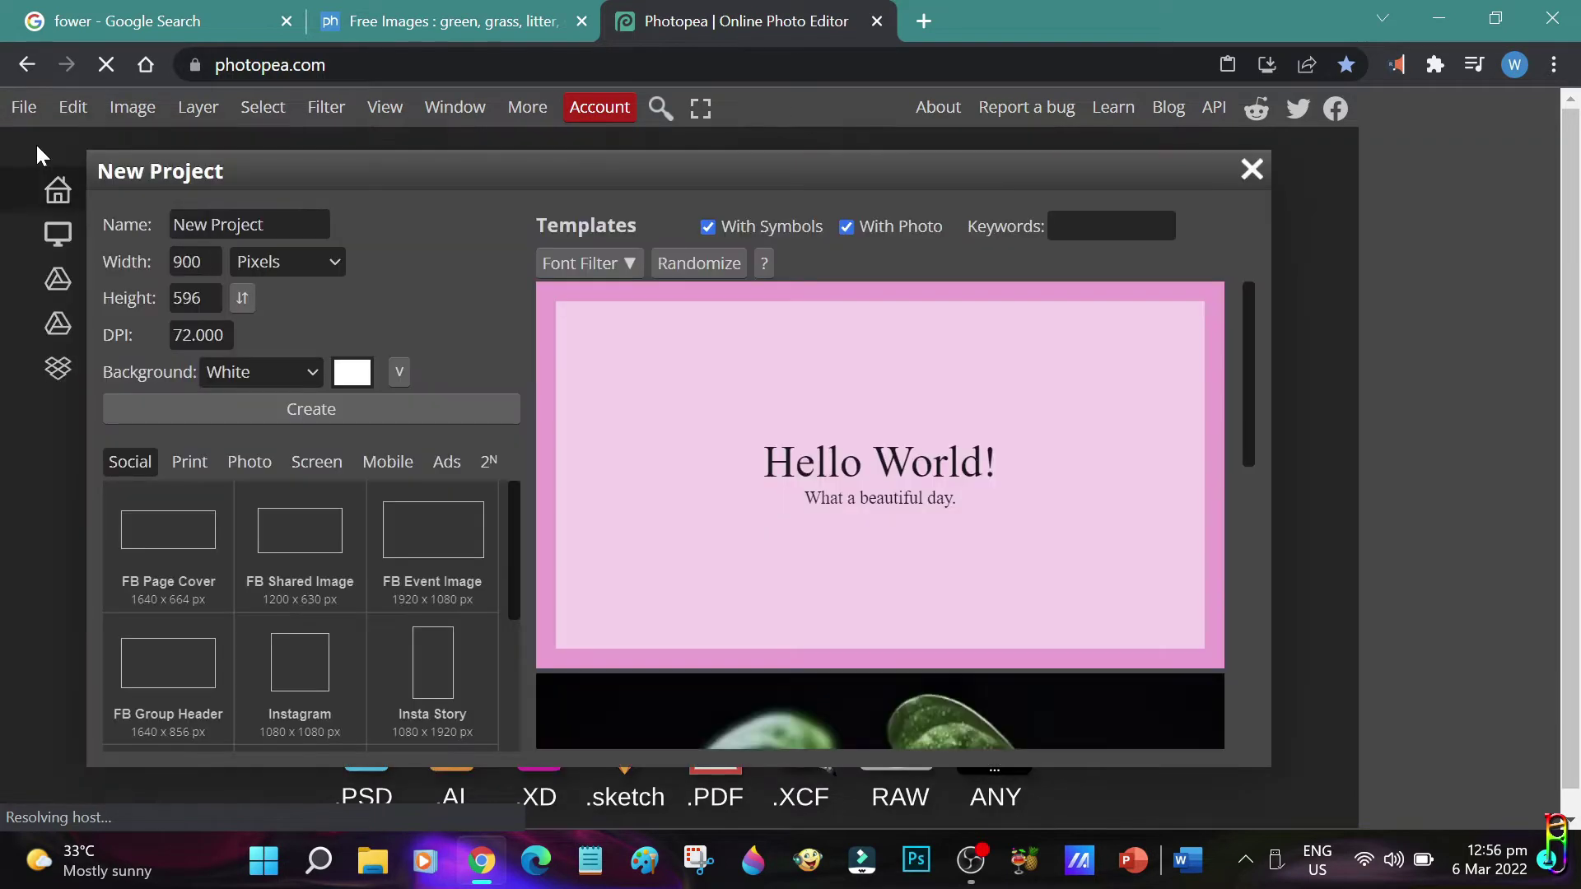
pyautogui.click(247, 373)
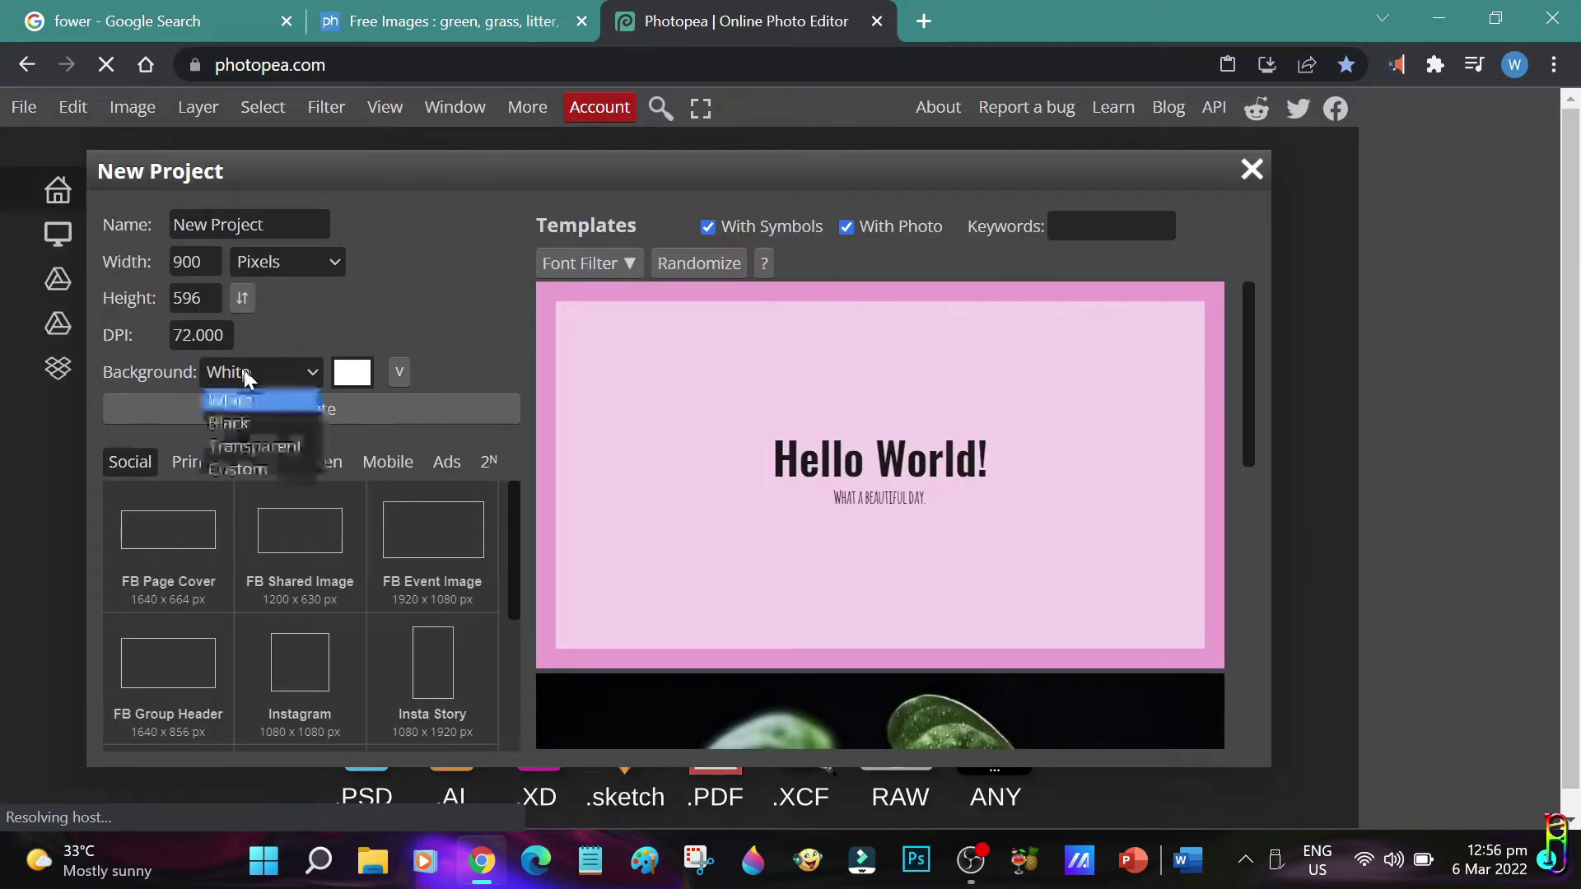
pyautogui.click(247, 445)
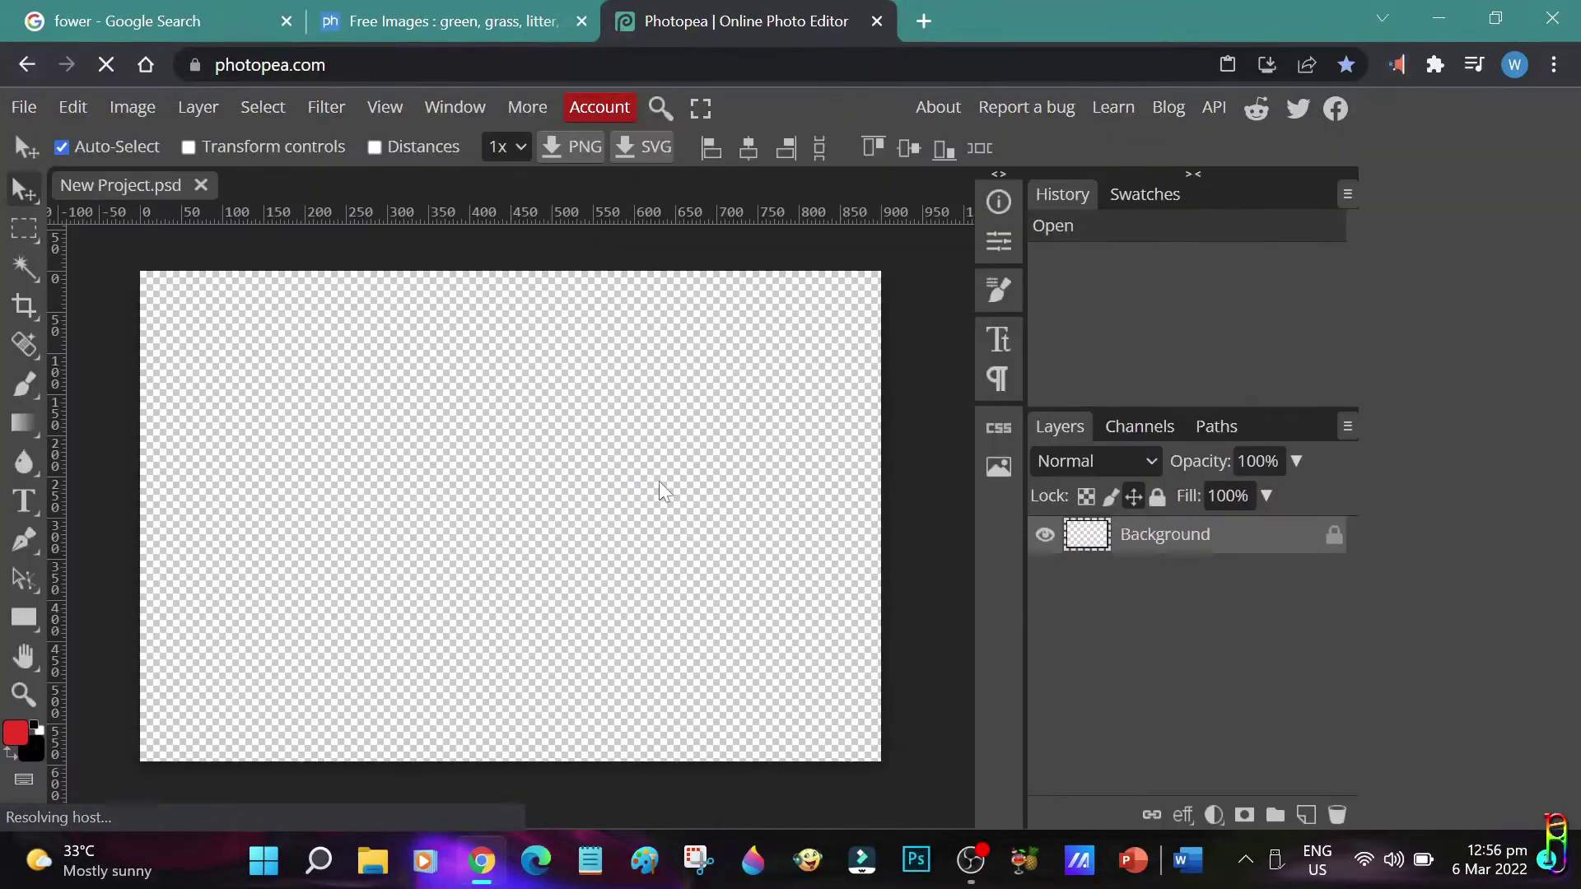
pyautogui.hotkey('ctrl', 'v')
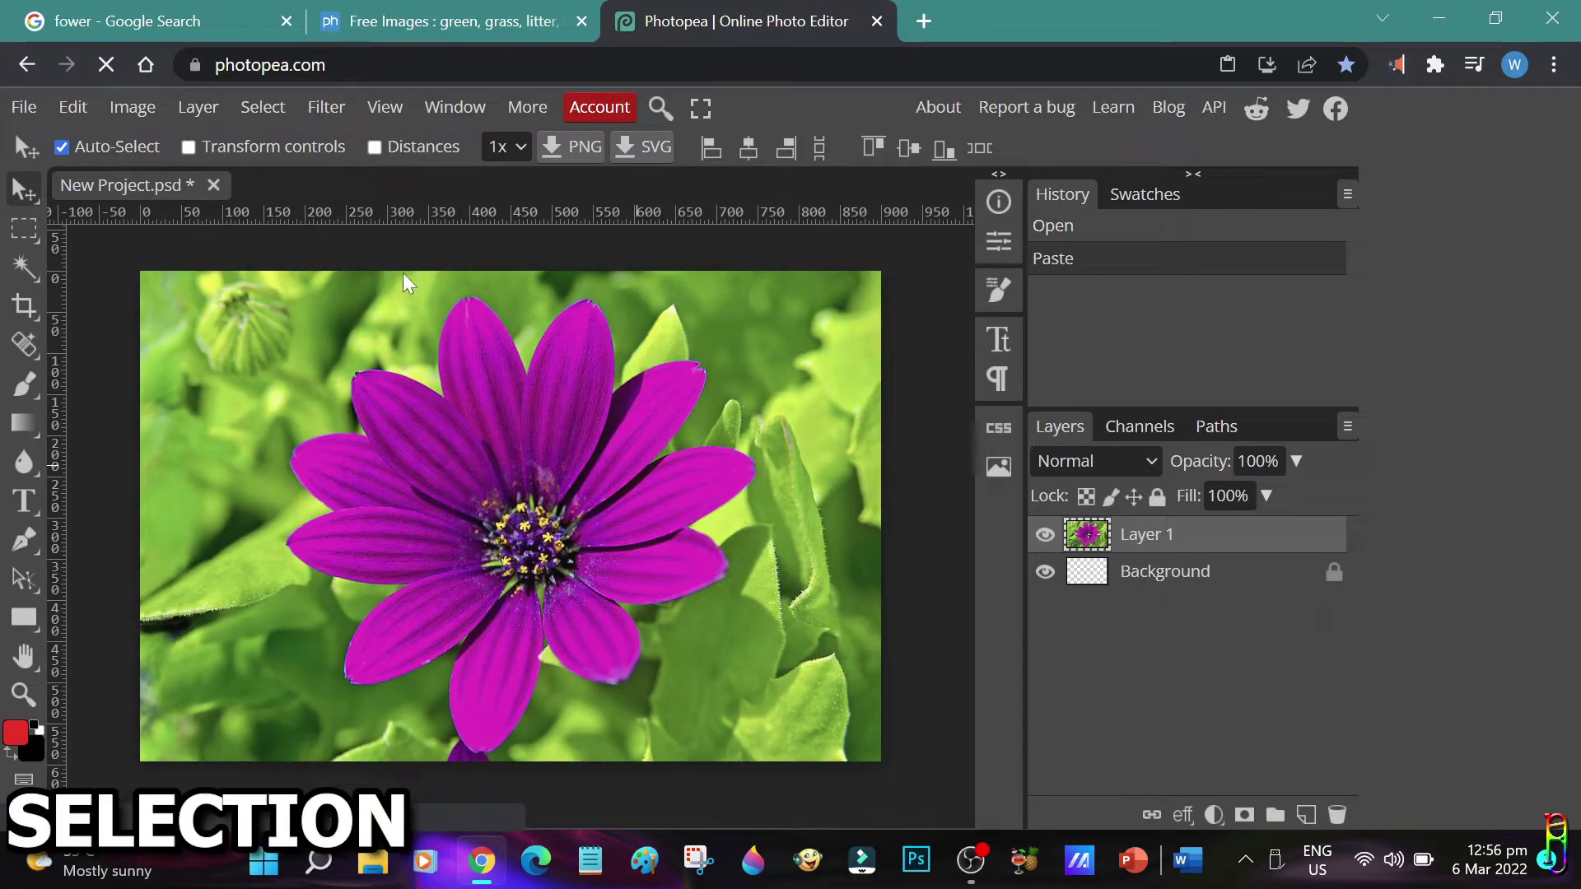
# Delete a small square near the top-left and an oval on the photo's left side.
pyautogui.rightClick(16, 268)
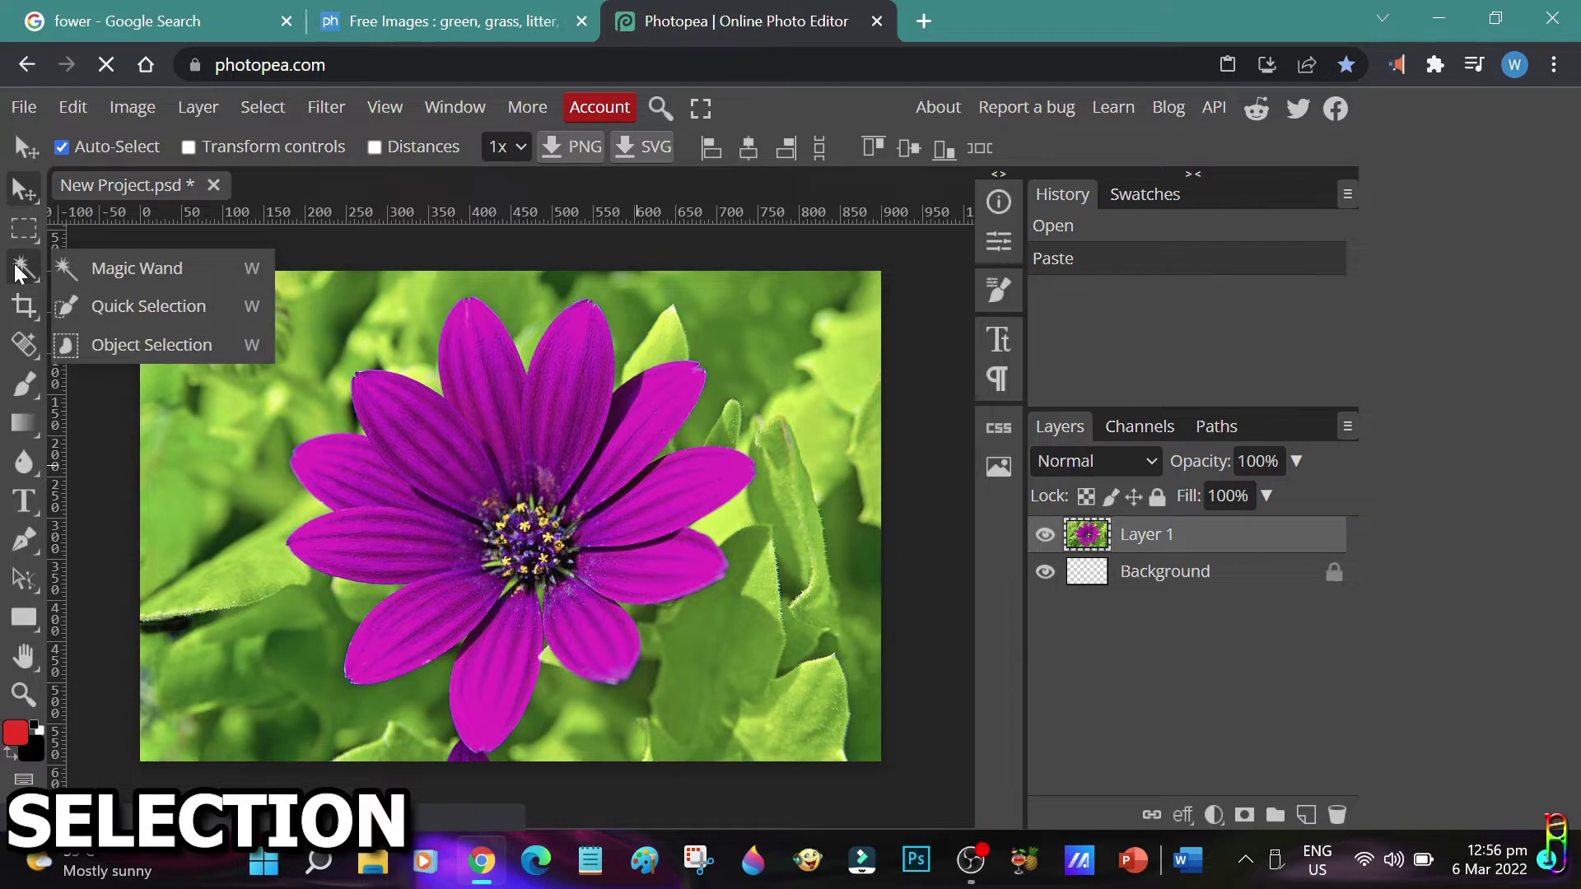
pyautogui.click(17, 272)
pyautogui.click(24, 228)
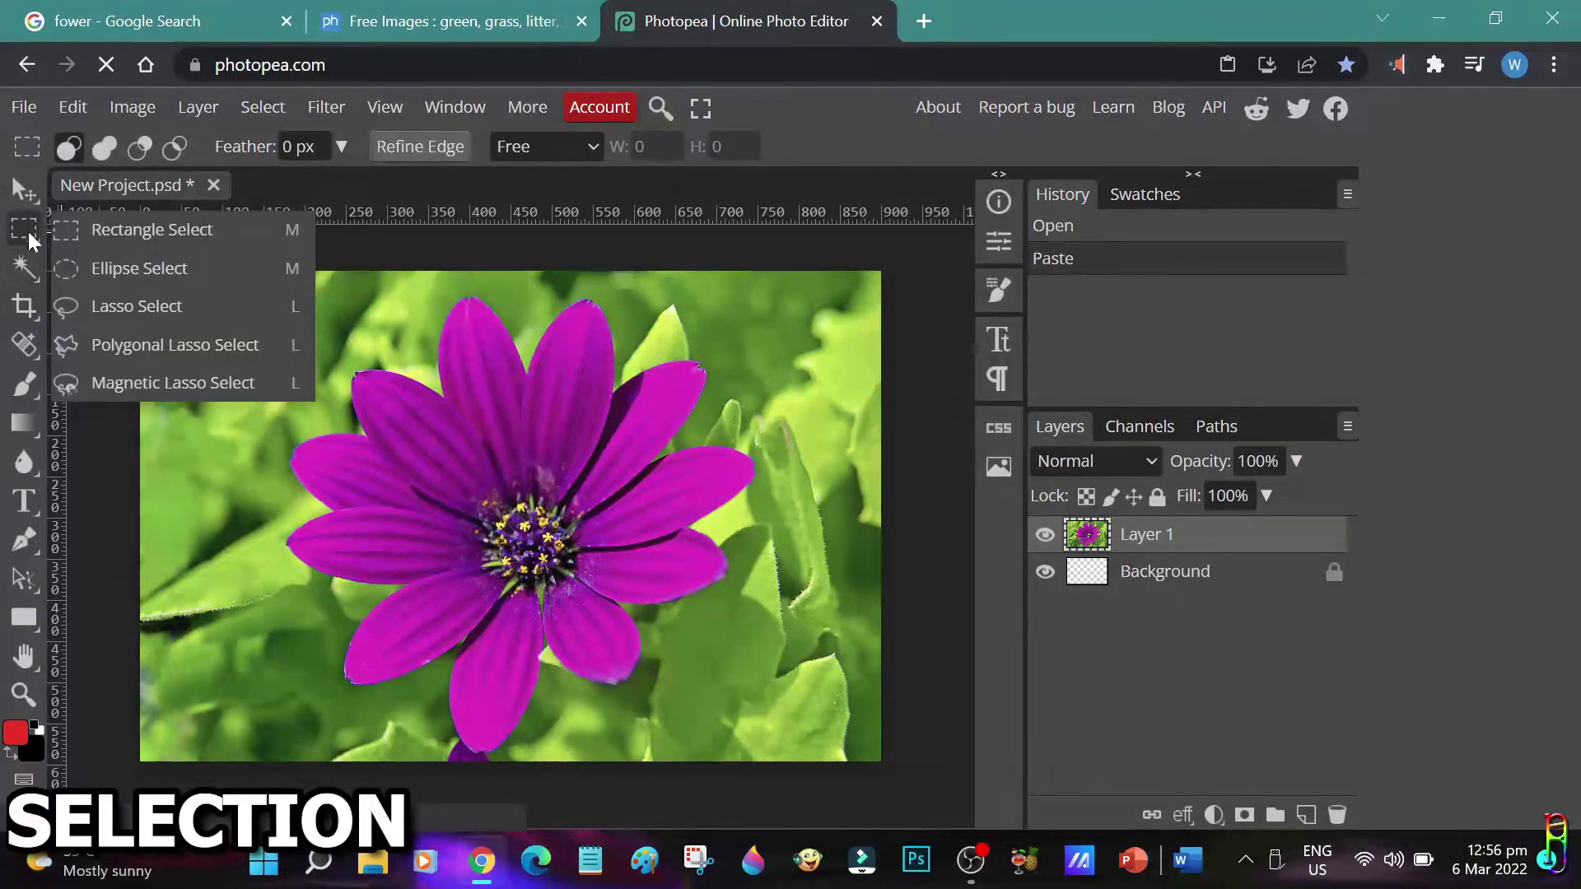
pyautogui.click(100, 233)
pyautogui.moveTo(159, 281); pyautogui.dragTo(244, 363)
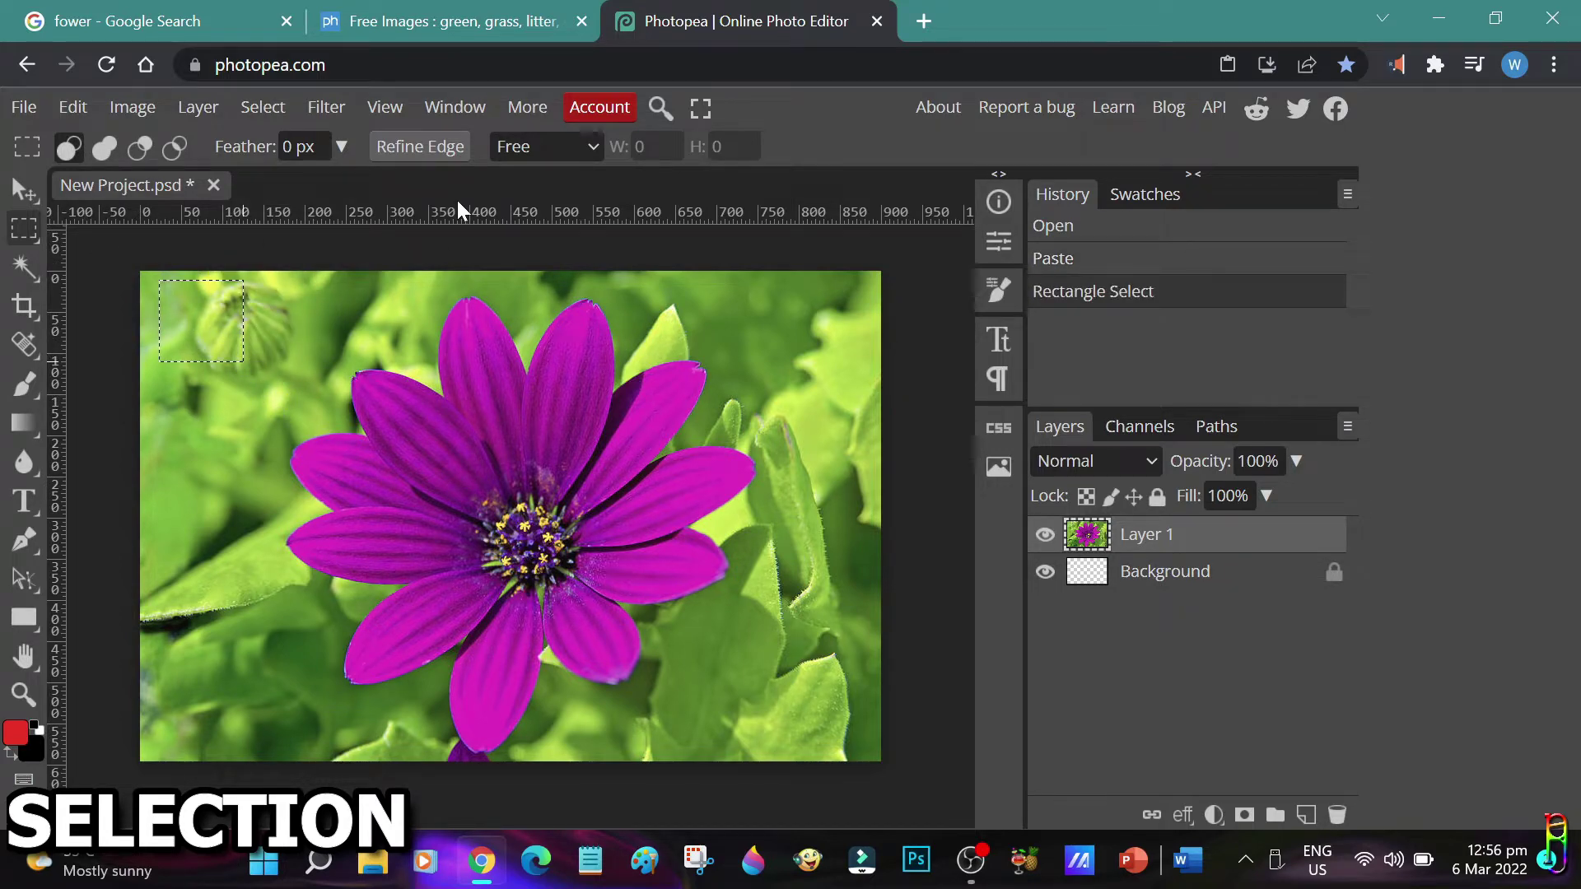
pyautogui.press('Delete')
pyautogui.rightClick(25, 233)
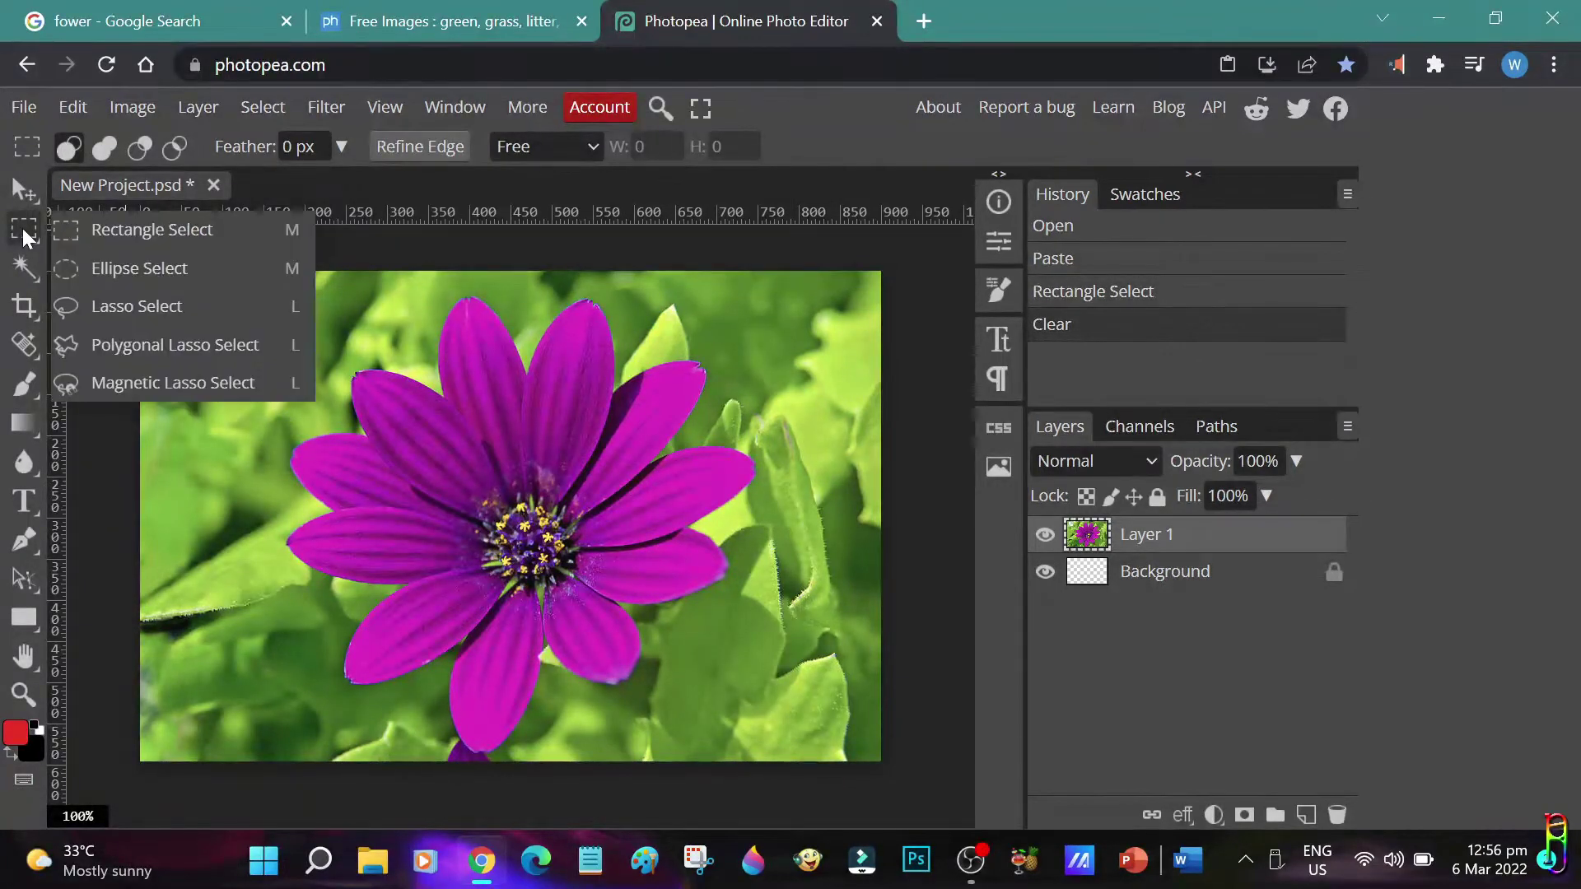
pyautogui.click(194, 268)
pyautogui.moveTo(169, 410); pyautogui.dragTo(239, 522)
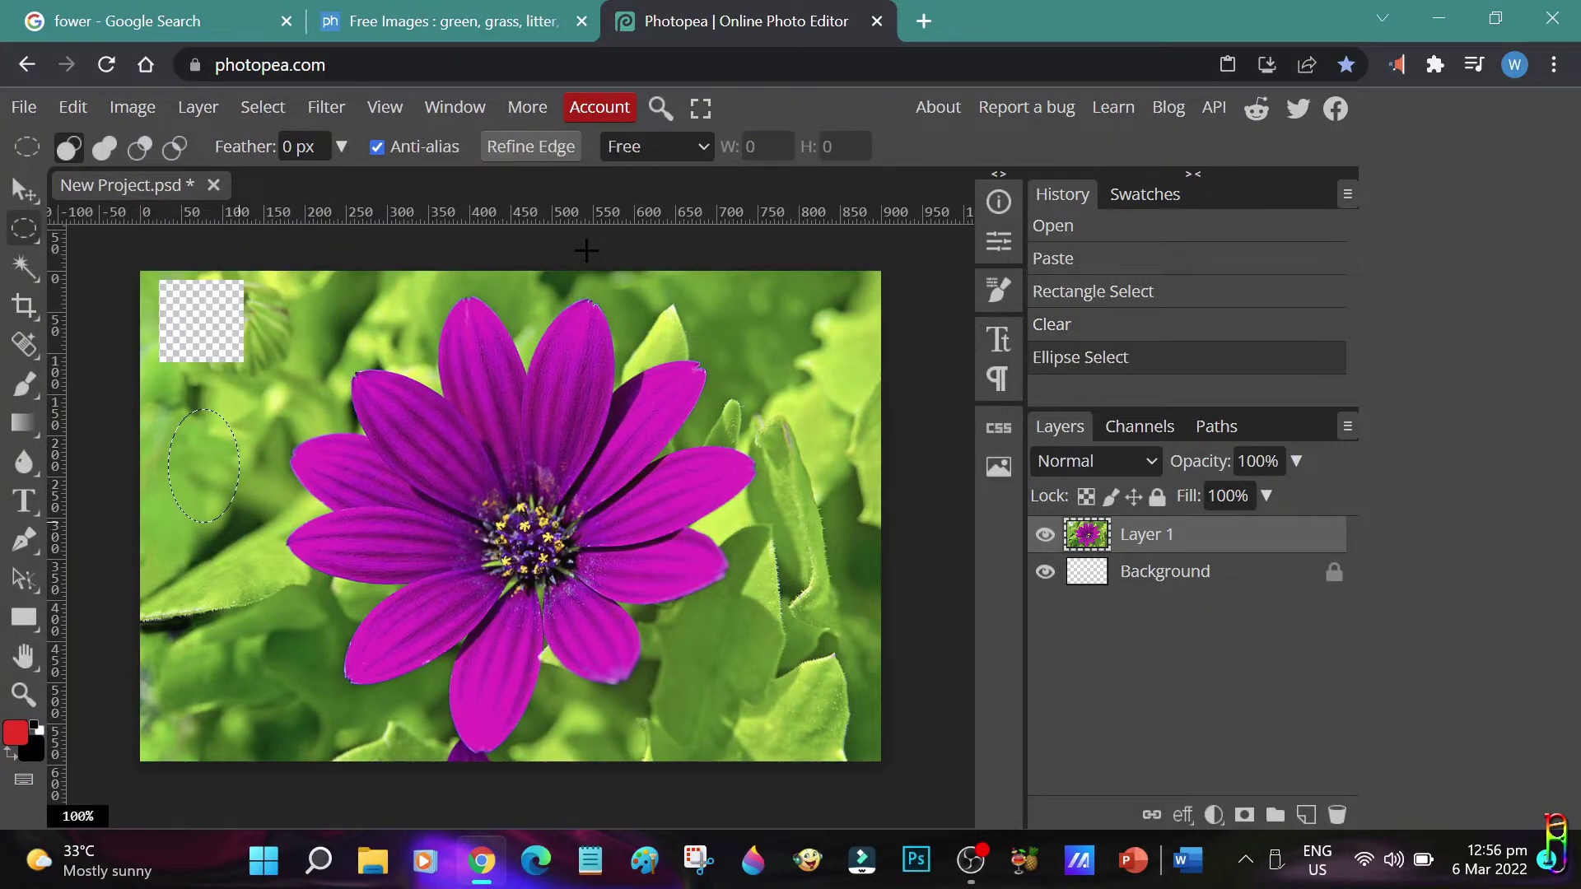
pyautogui.press('Delete')
# Clear a lassoed leaf area at the upper right and a polygonal patch at the lower left.
pyautogui.rightClick(24, 231)
pyautogui.click(191, 311)
pyautogui.moveTo(759, 396); pyautogui.dragTo(789, 283)
pyautogui.press('Delete')
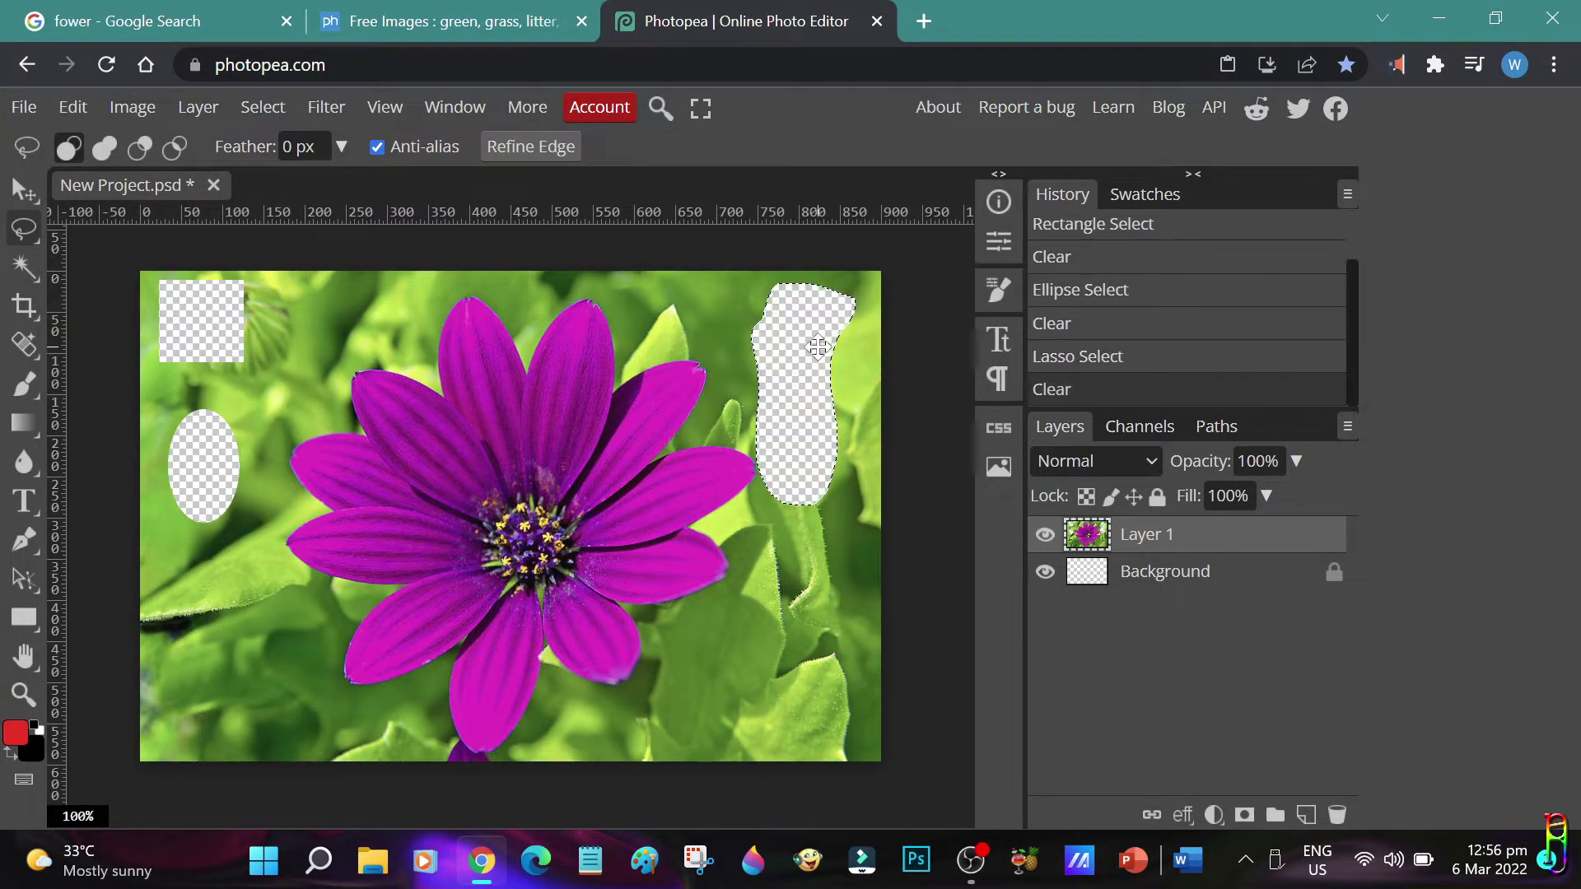
pyautogui.rightClick(22, 239)
pyautogui.click(145, 382)
pyautogui.click(172, 575)
pyautogui.click(164, 575)
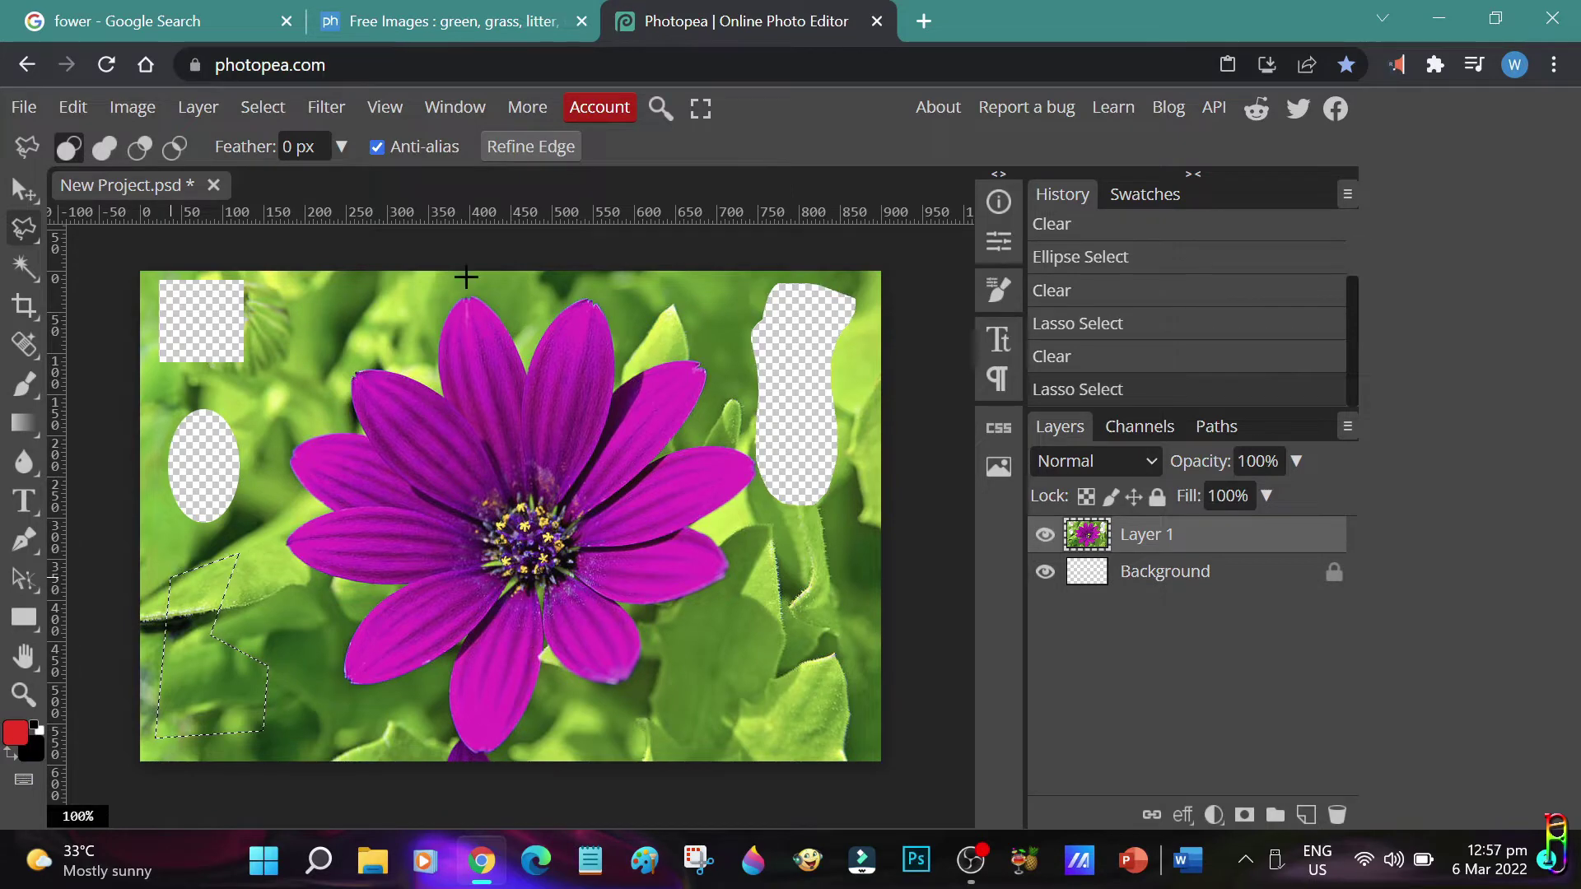
pyautogui.press('Delete')
# Trace the upper petal edge with the Magnetic Lasso and clear the area above it.
pyautogui.rightClick(24, 235)
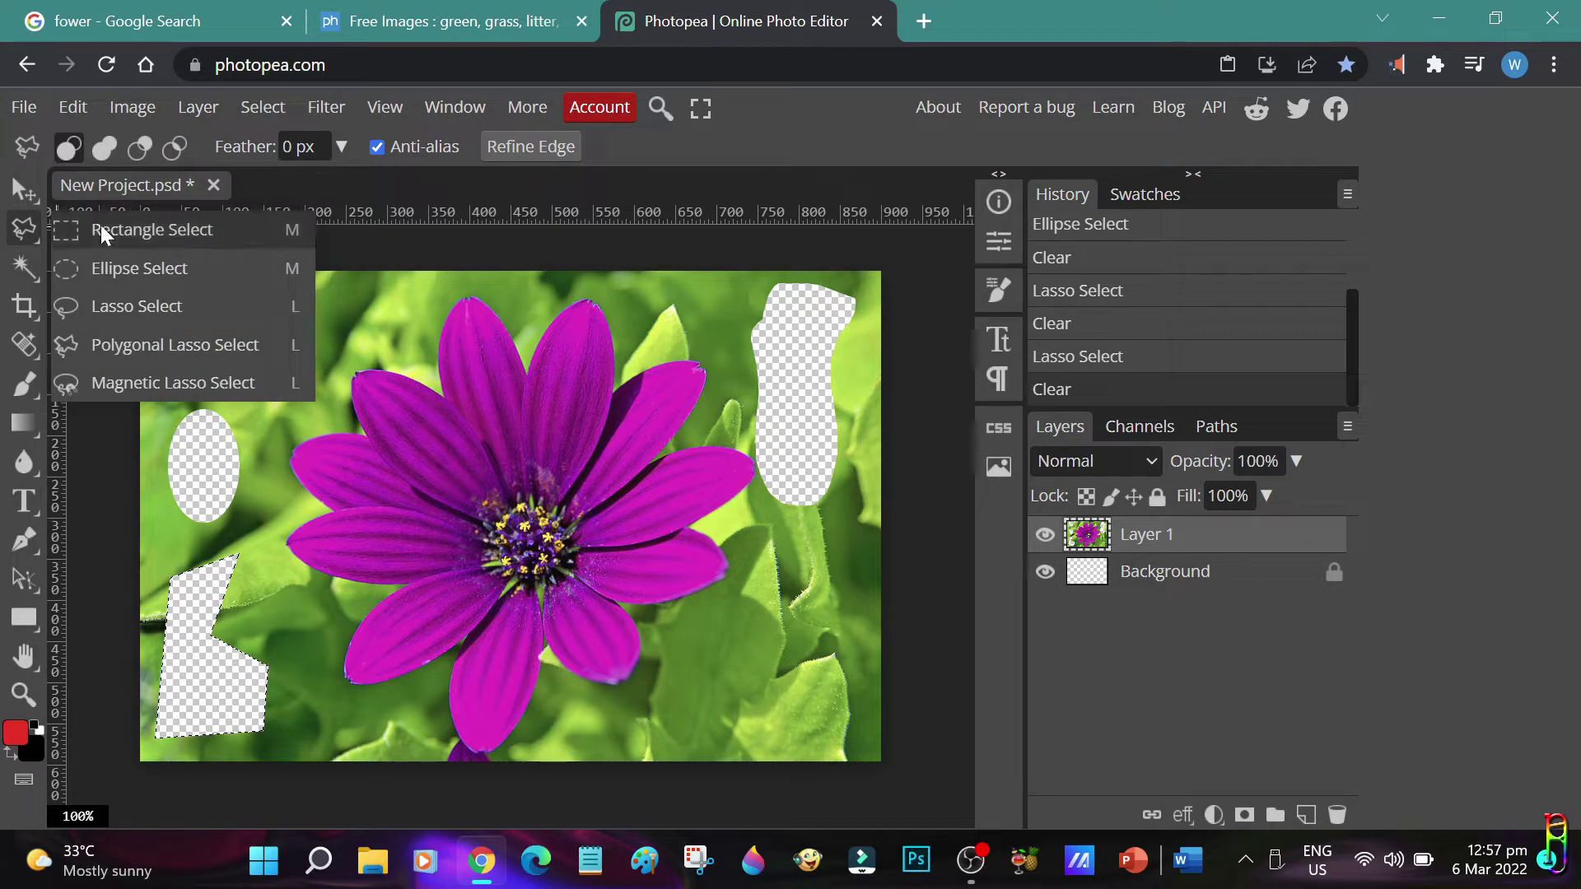
pyautogui.click(181, 382)
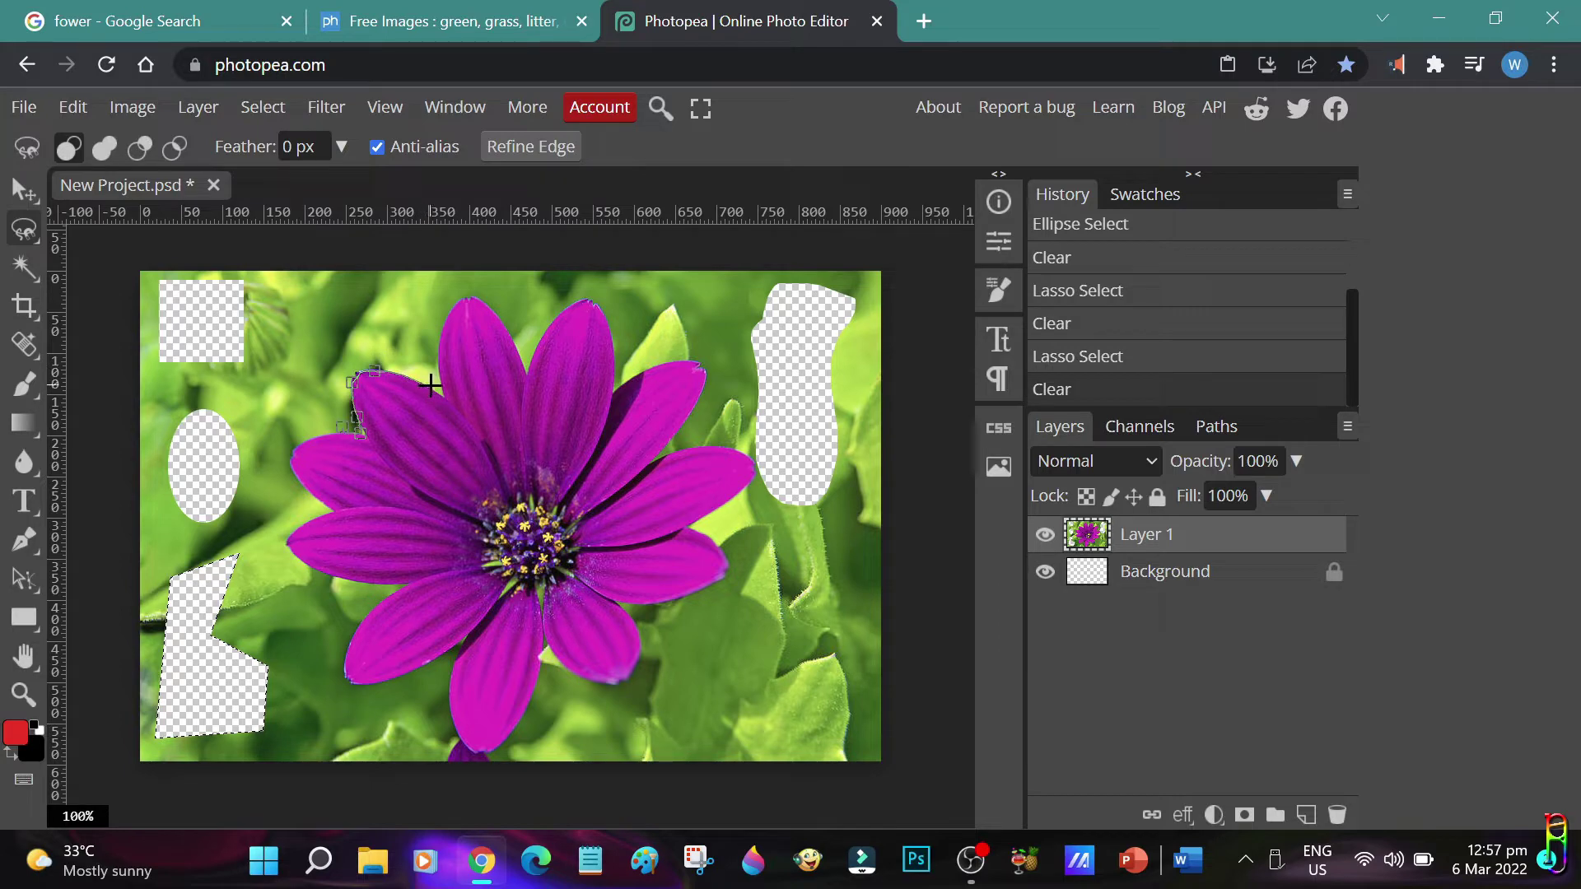
pyautogui.moveTo(444, 389); pyautogui.dragTo(422, 268)
pyautogui.moveTo(295, 283)
pyautogui.mouseDown()
pyautogui.moveTo(273, 339)
pyautogui.moveTo(291, 394)
pyautogui.moveTo(333, 418)
pyautogui.moveTo(294, 322)
pyautogui.moveTo(314, 417)
pyautogui.moveTo(335, 431)
pyautogui.moveTo(286, 303)
pyautogui.mouseUp()
pyautogui.press('Return')
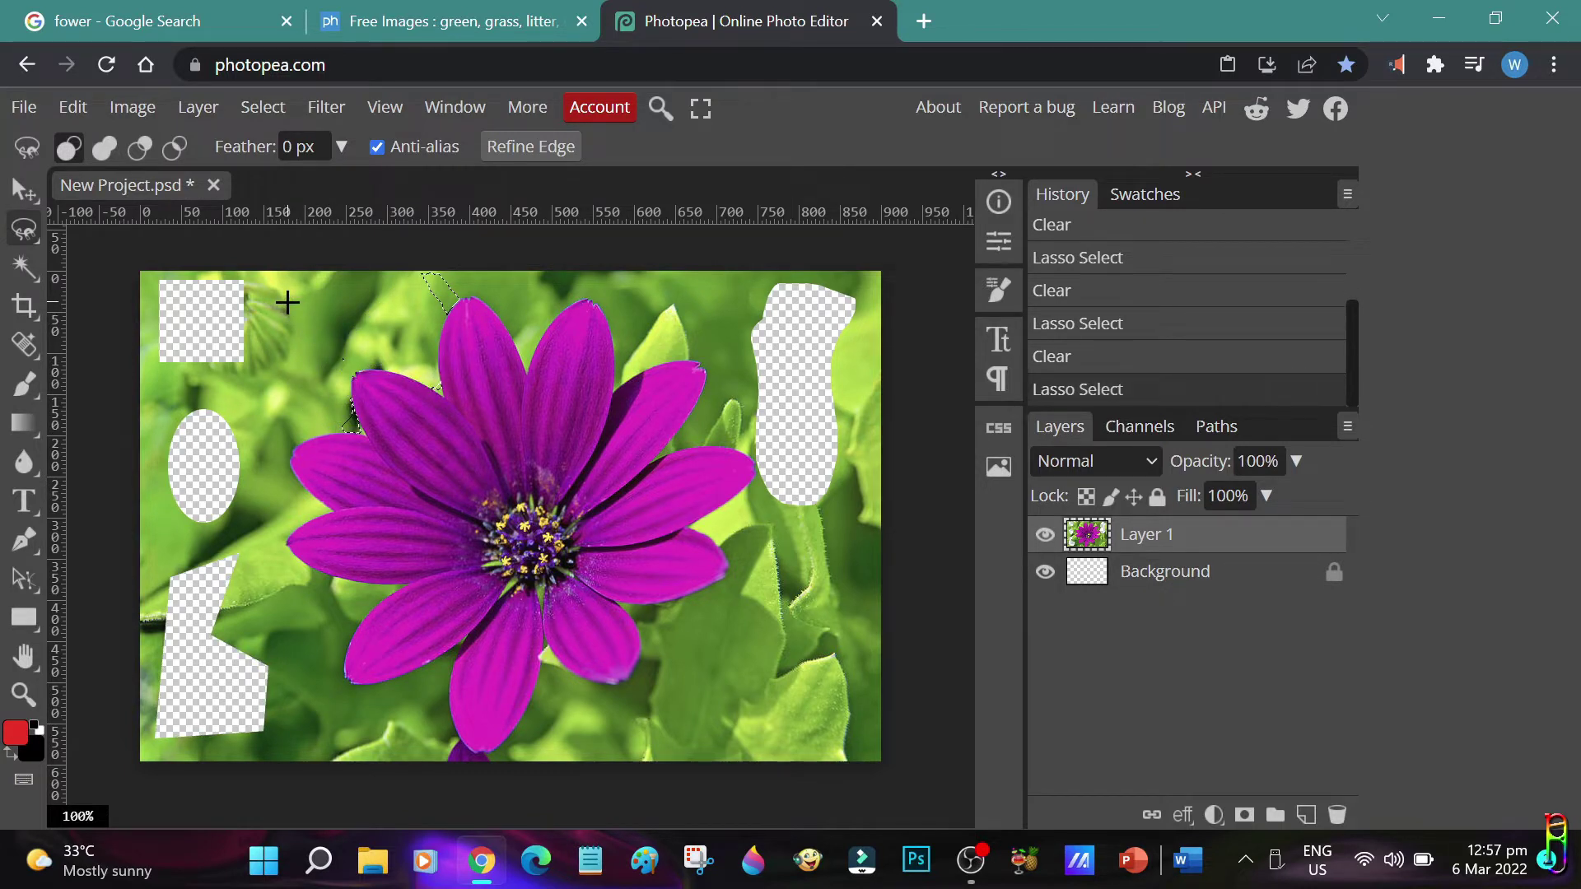
pyautogui.press('Delete')
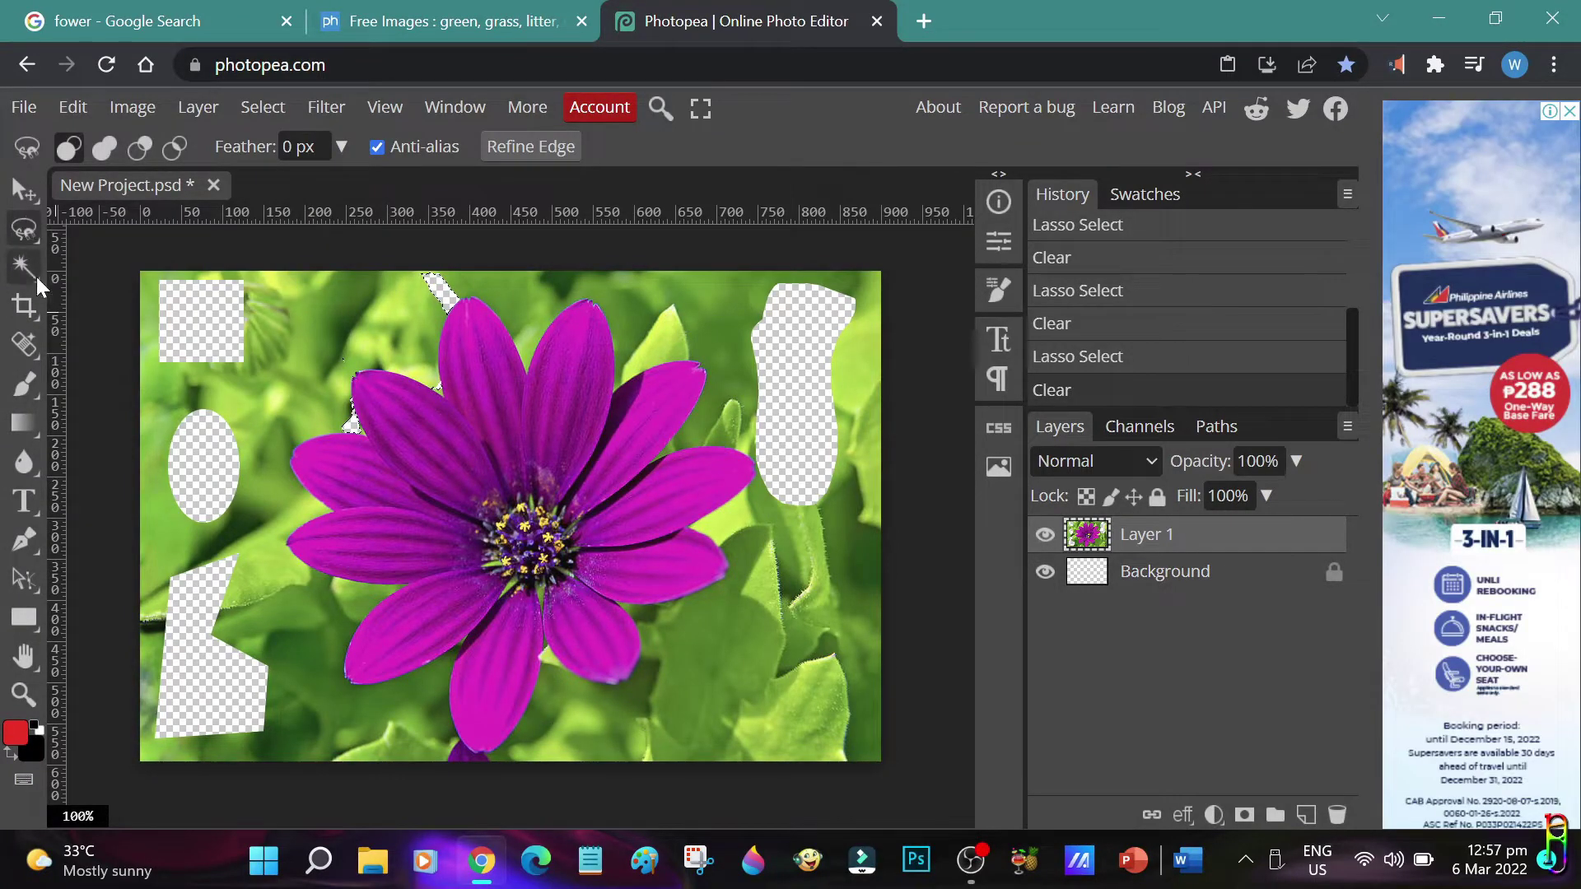
# Magic Wand select the green leaf patch above the upper-left petals and delete it.
pyautogui.click(33, 272)
pyautogui.click(137, 263)
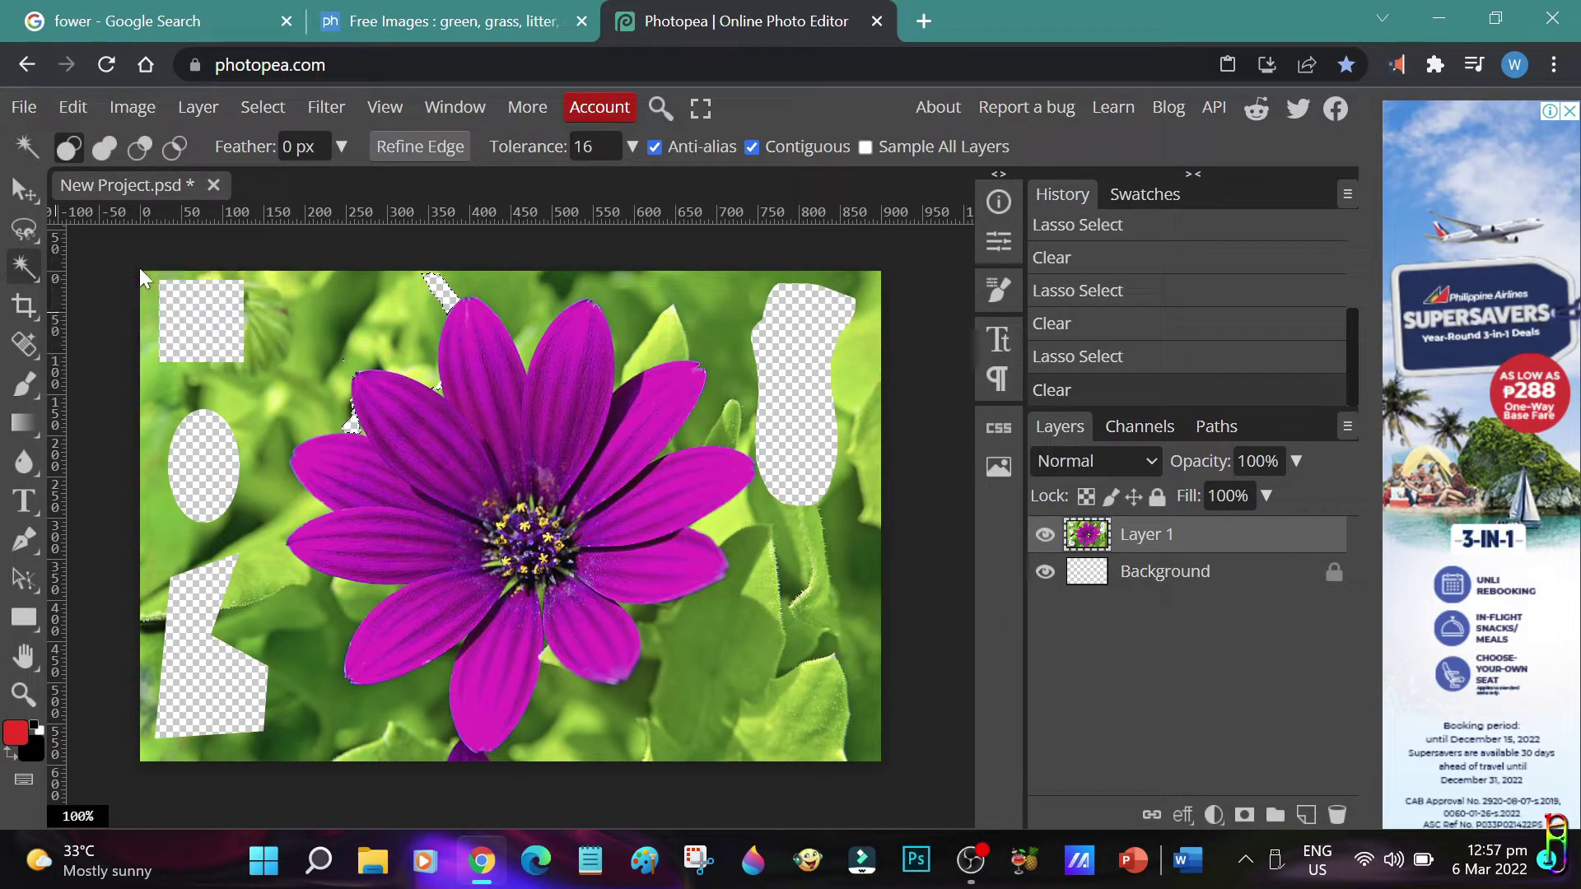
pyautogui.click(297, 298)
pyautogui.click(329, 304)
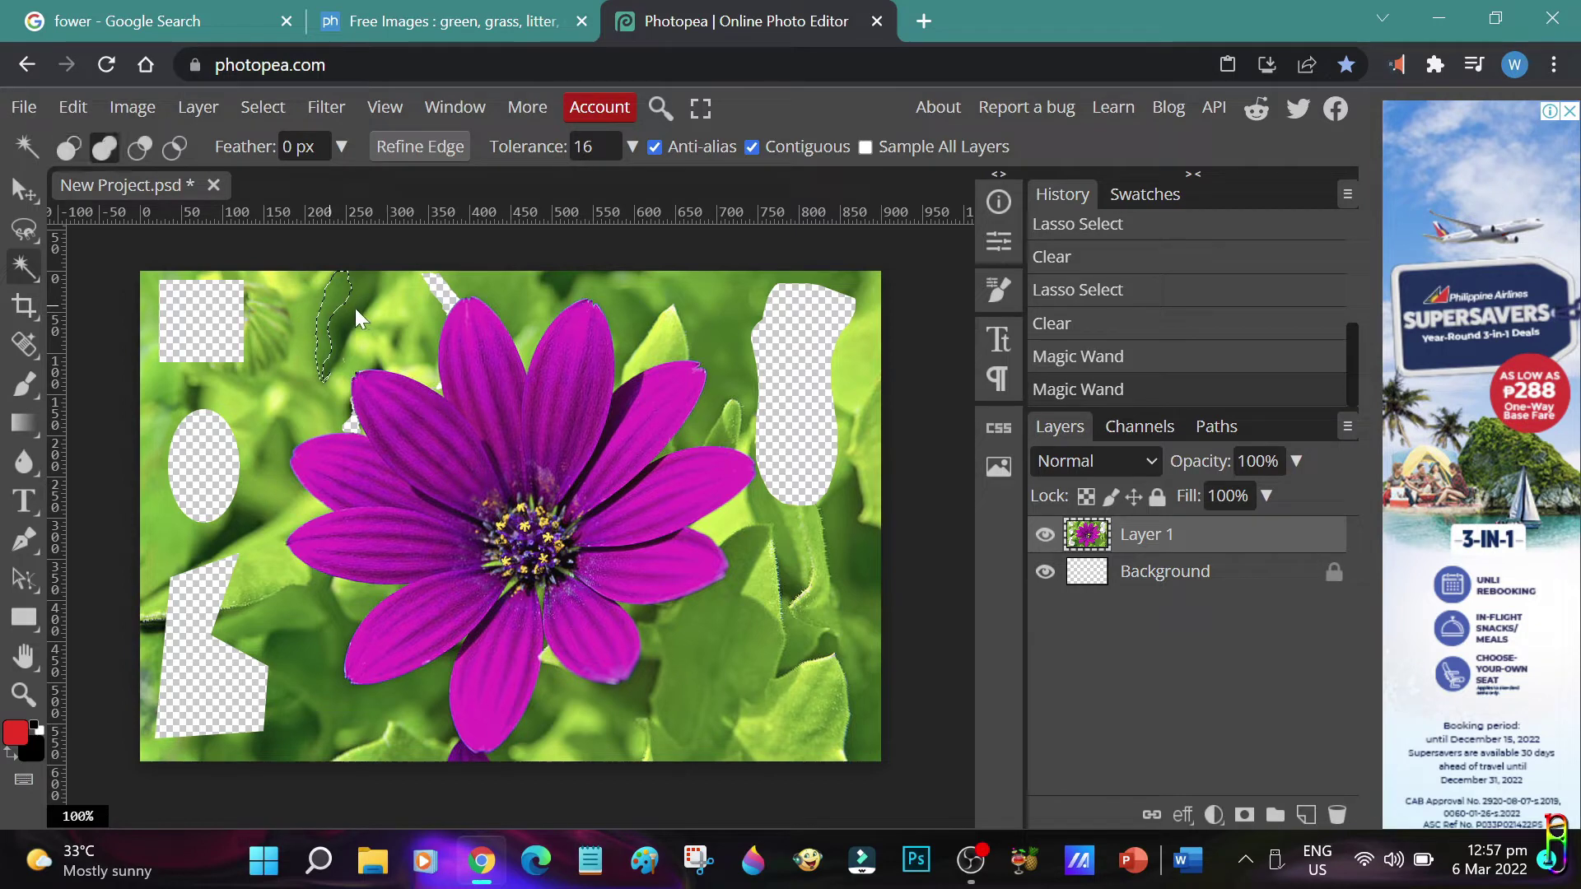
pyautogui.keyDown('shift'); pyautogui.click(354, 308); pyautogui.keyUp('shift')
pyautogui.keyDown('shift'); pyautogui.click(368, 311); pyautogui.keyUp('shift')
pyautogui.keyDown('shift'); pyautogui.click(386, 327); pyautogui.keyUp('shift')
pyautogui.keyDown('shift'); pyautogui.click(377, 319); pyautogui.keyUp('shift')
pyautogui.keyDown('shift'); pyautogui.click(375, 295); pyautogui.keyUp('shift')
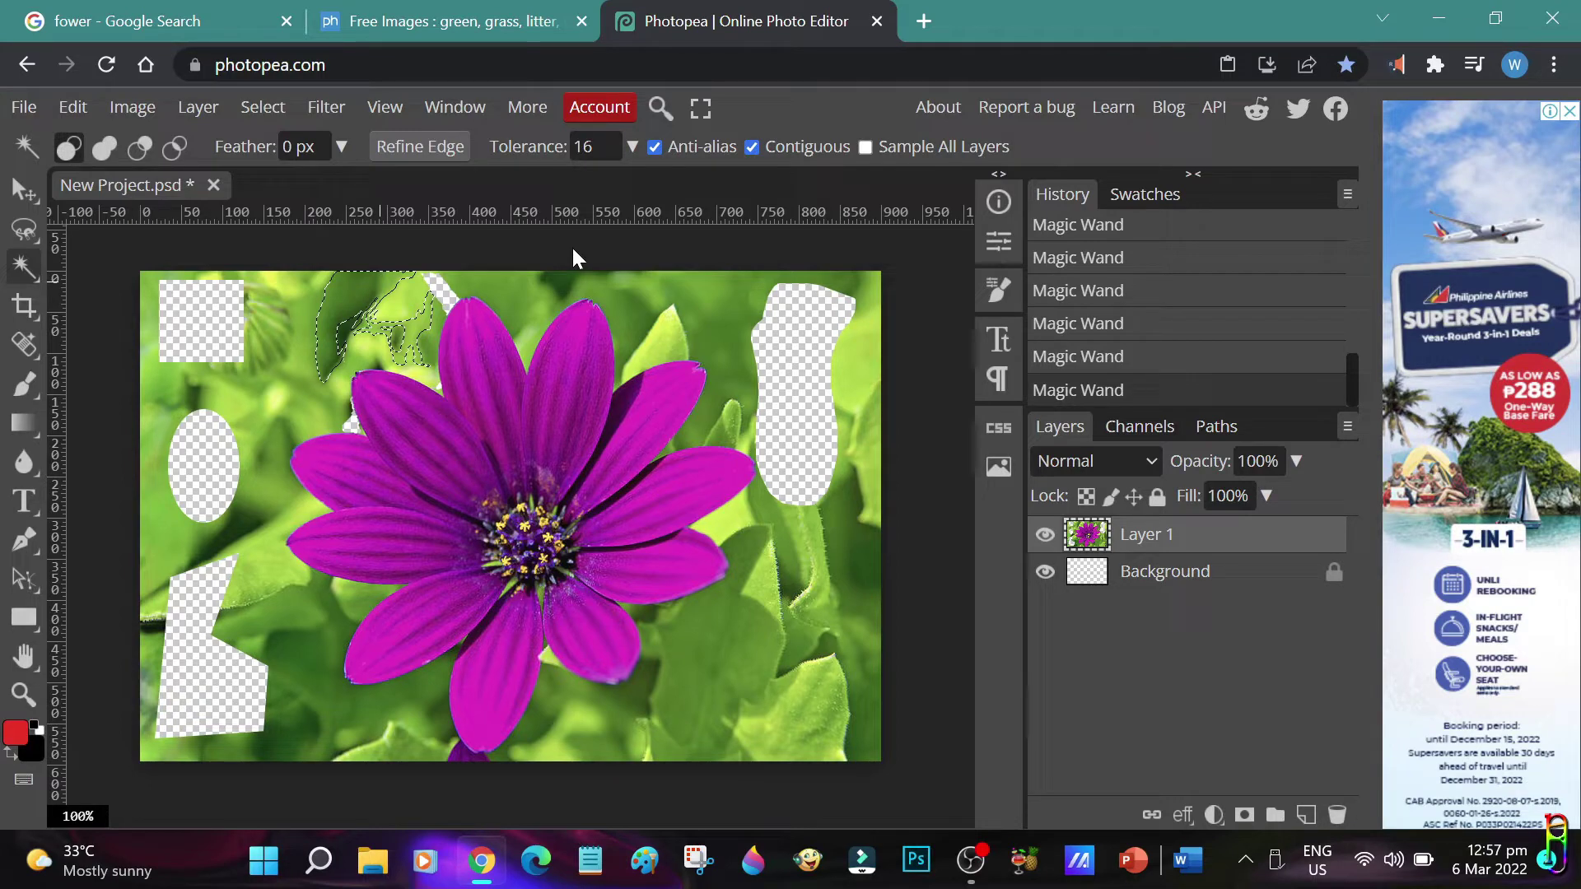
pyautogui.press('Delete')
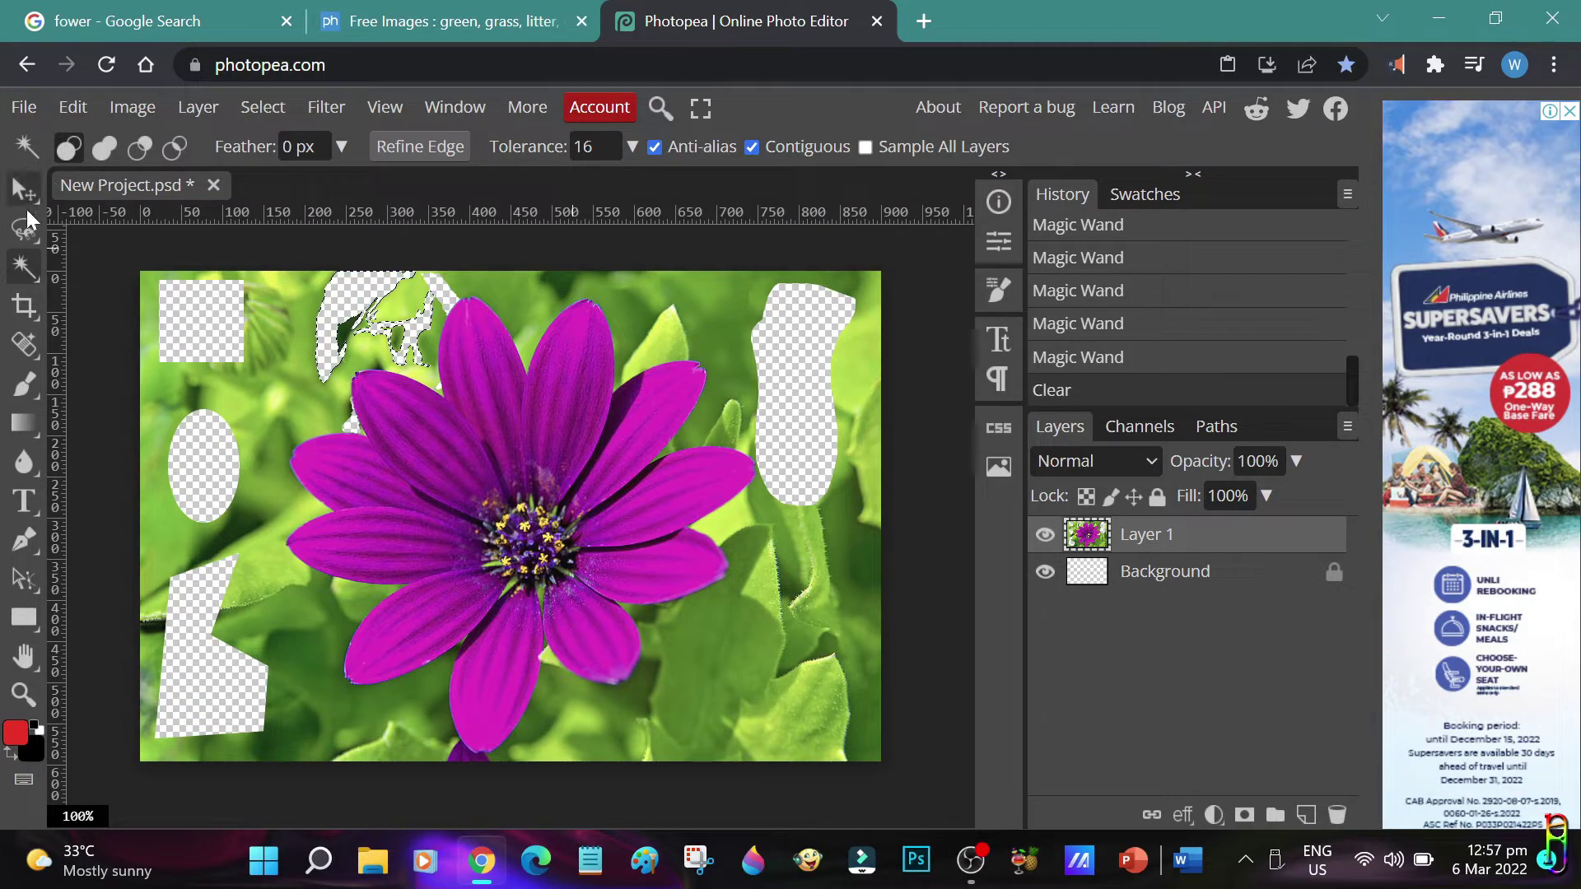
pyautogui.click(29, 275)
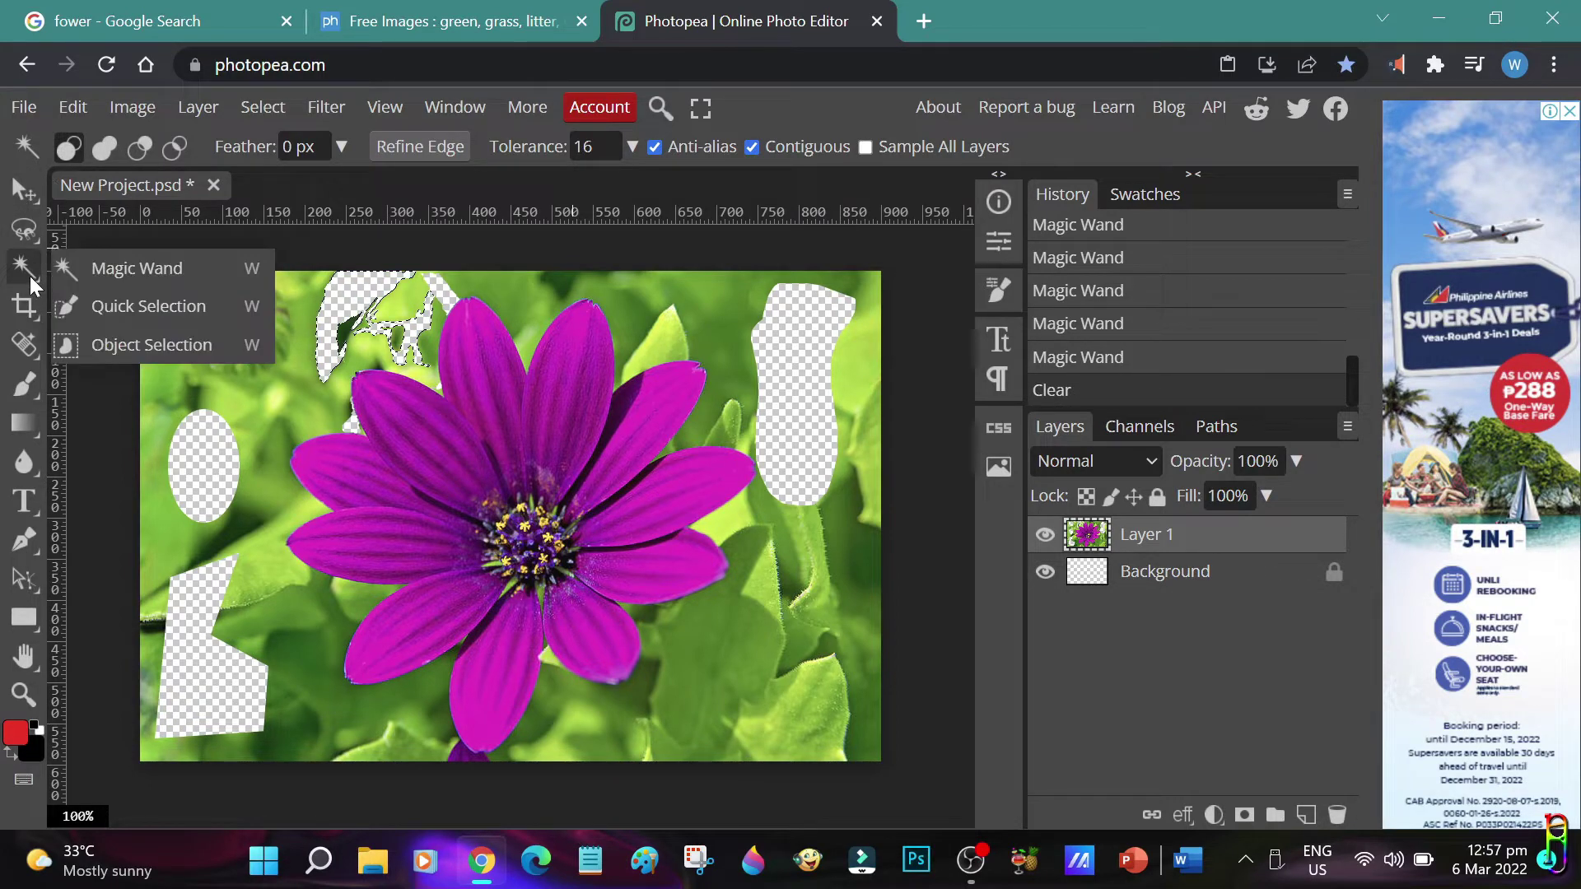
# Quick-select the leafy background, subtract the flower with Alt, and delete it.
pyautogui.click(142, 308)
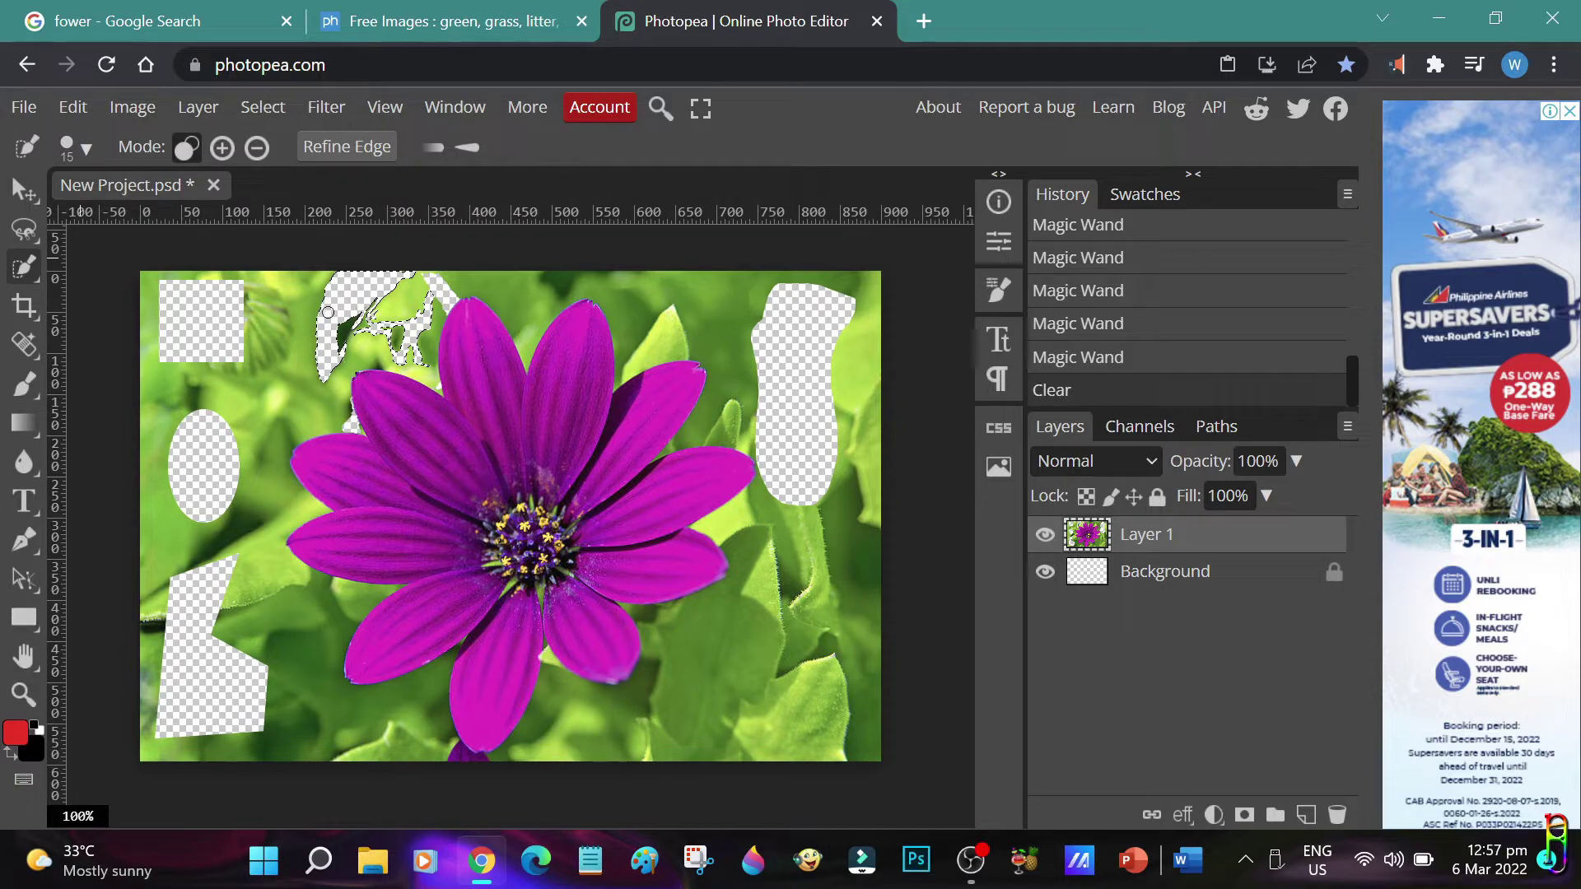
pyautogui.hotkey('ctrl', 'shift', 'i')
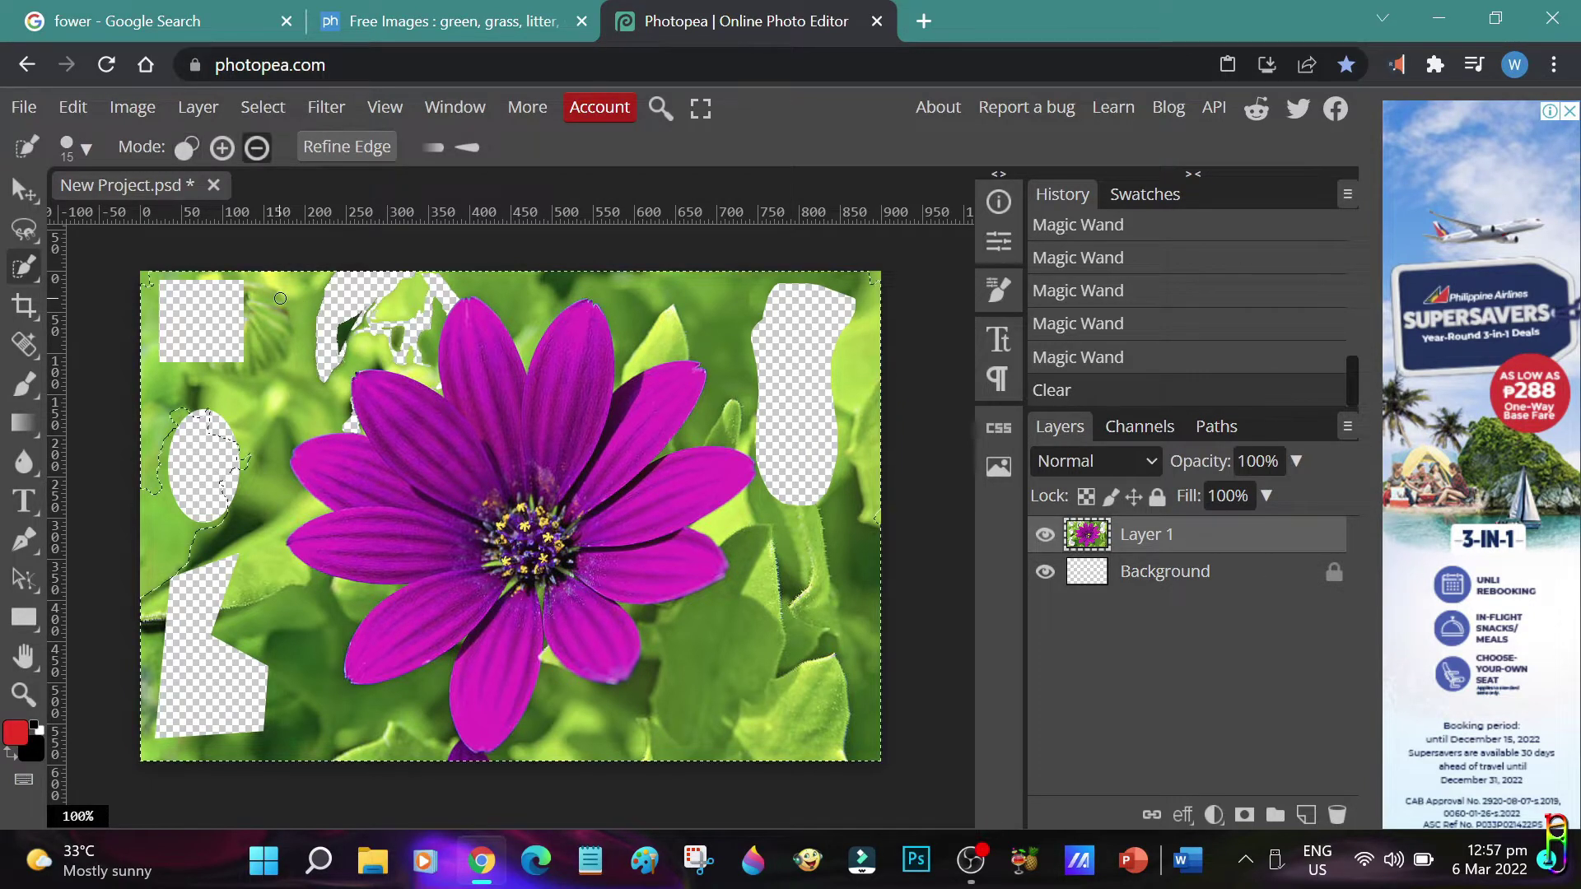
pyautogui.keyDown('alt'); pyautogui.click(287, 300); pyautogui.keyUp('alt')
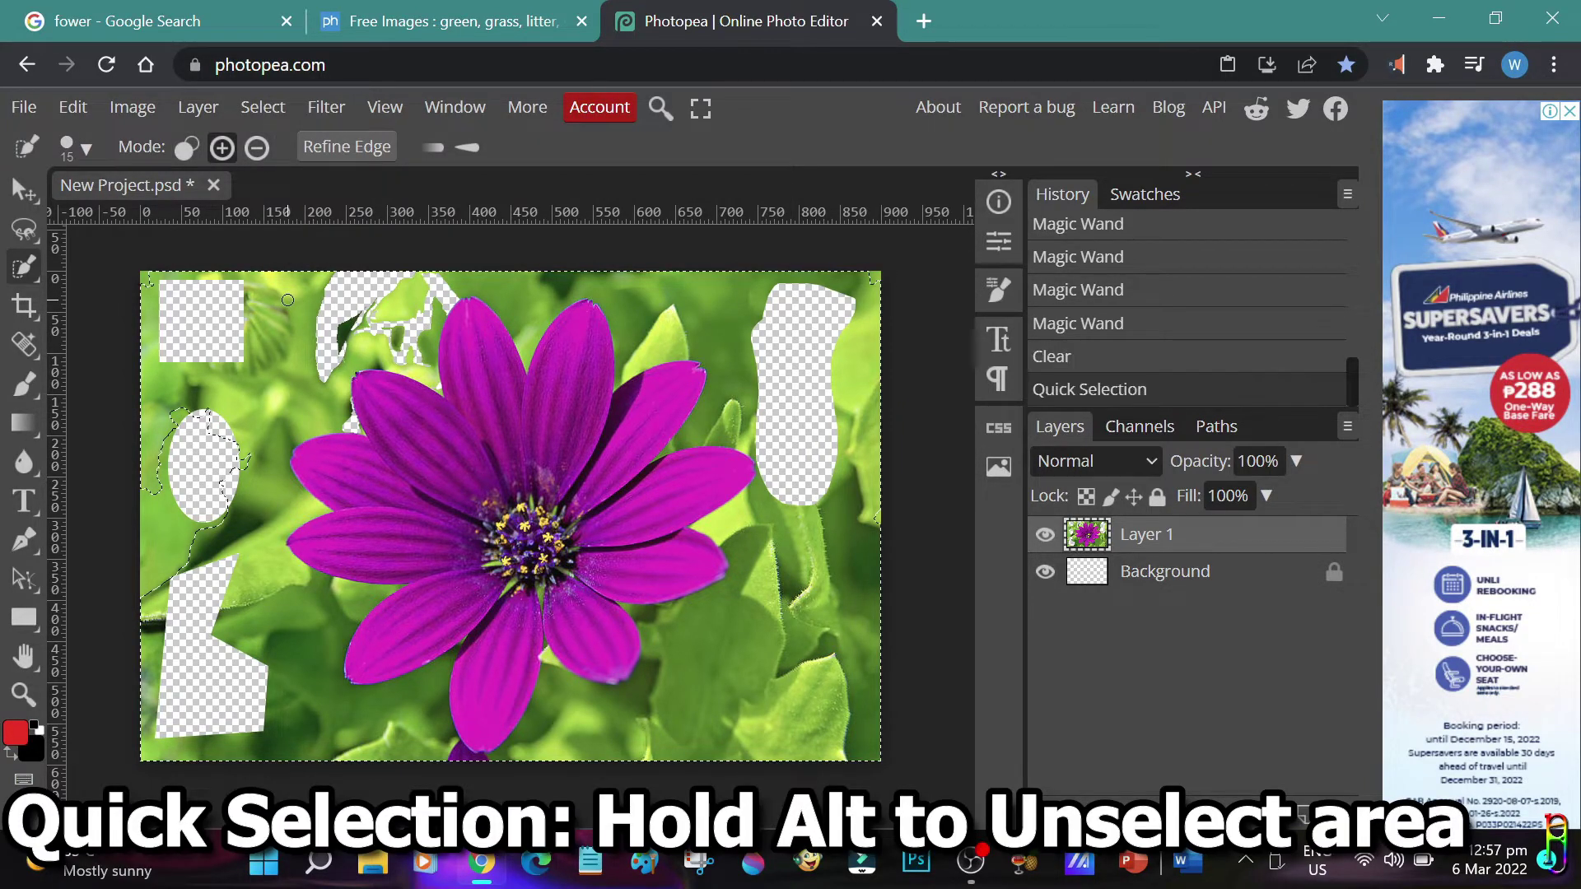
pyautogui.press('alt')
pyautogui.keyDown('alt'); pyautogui.click(584, 387); pyautogui.keyUp('alt')
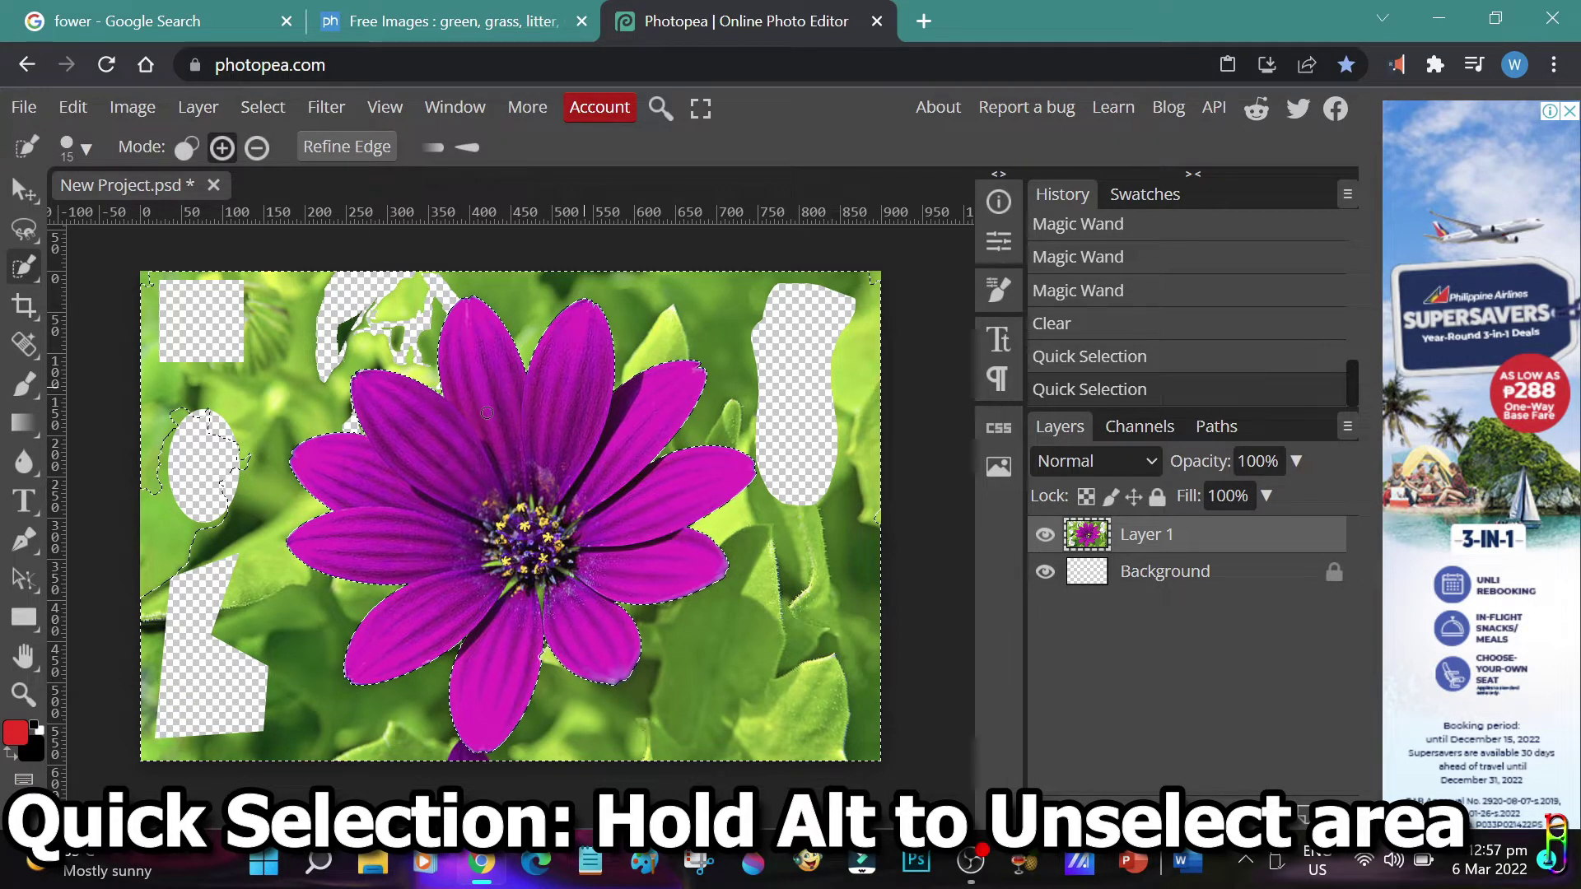
pyautogui.press('Delete')
# Rectangle-select and delete the leftover green bits along the left edge.
pyautogui.rightClick(28, 264)
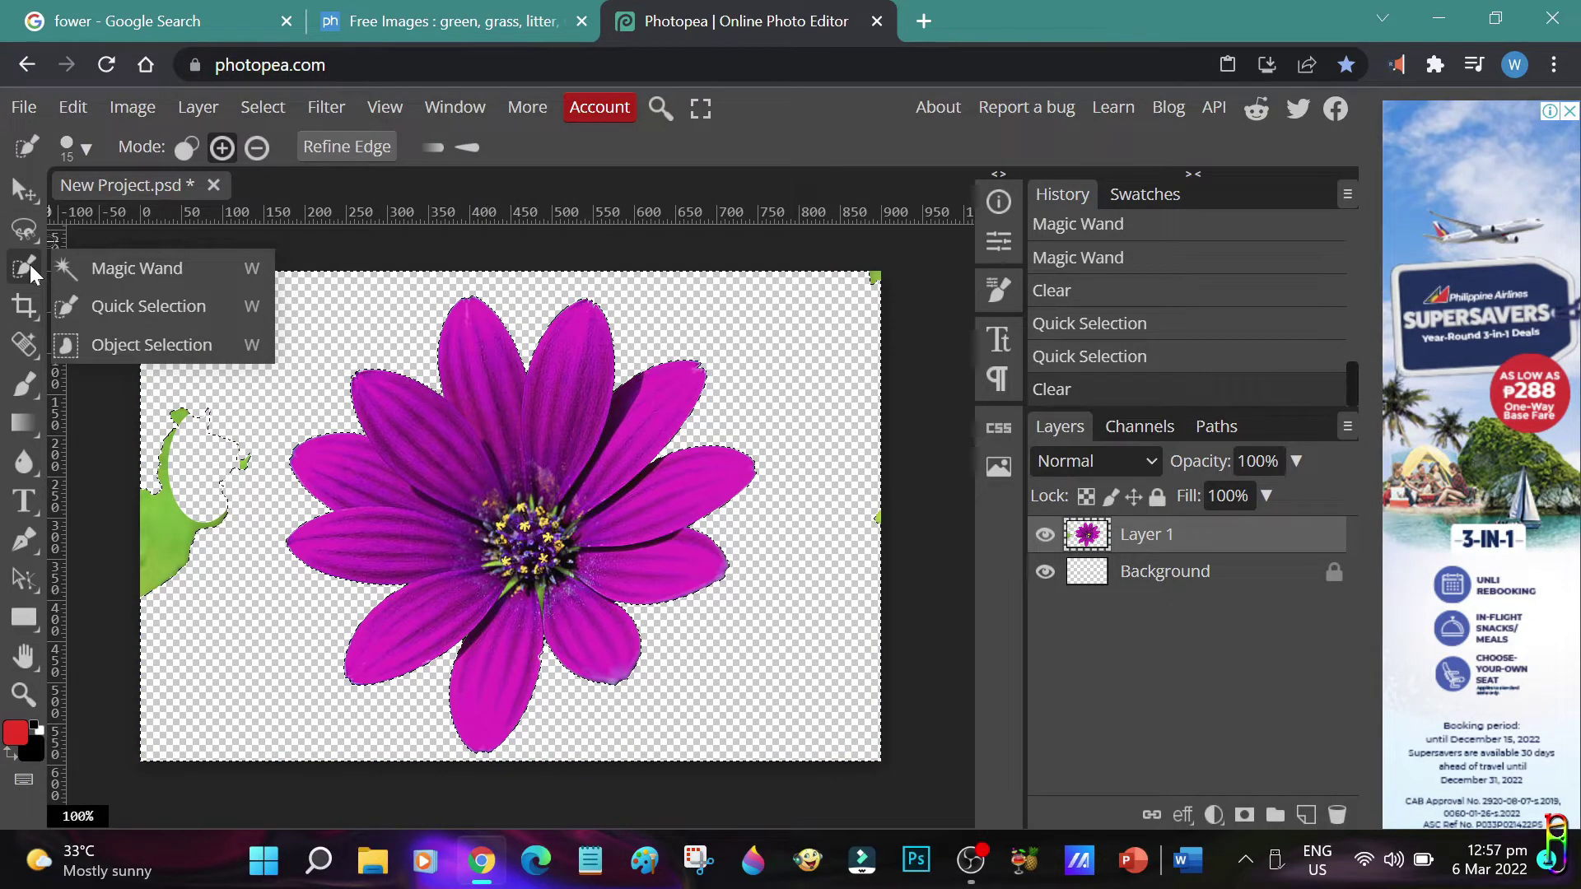
pyautogui.click(111, 340)
pyautogui.click(171, 539)
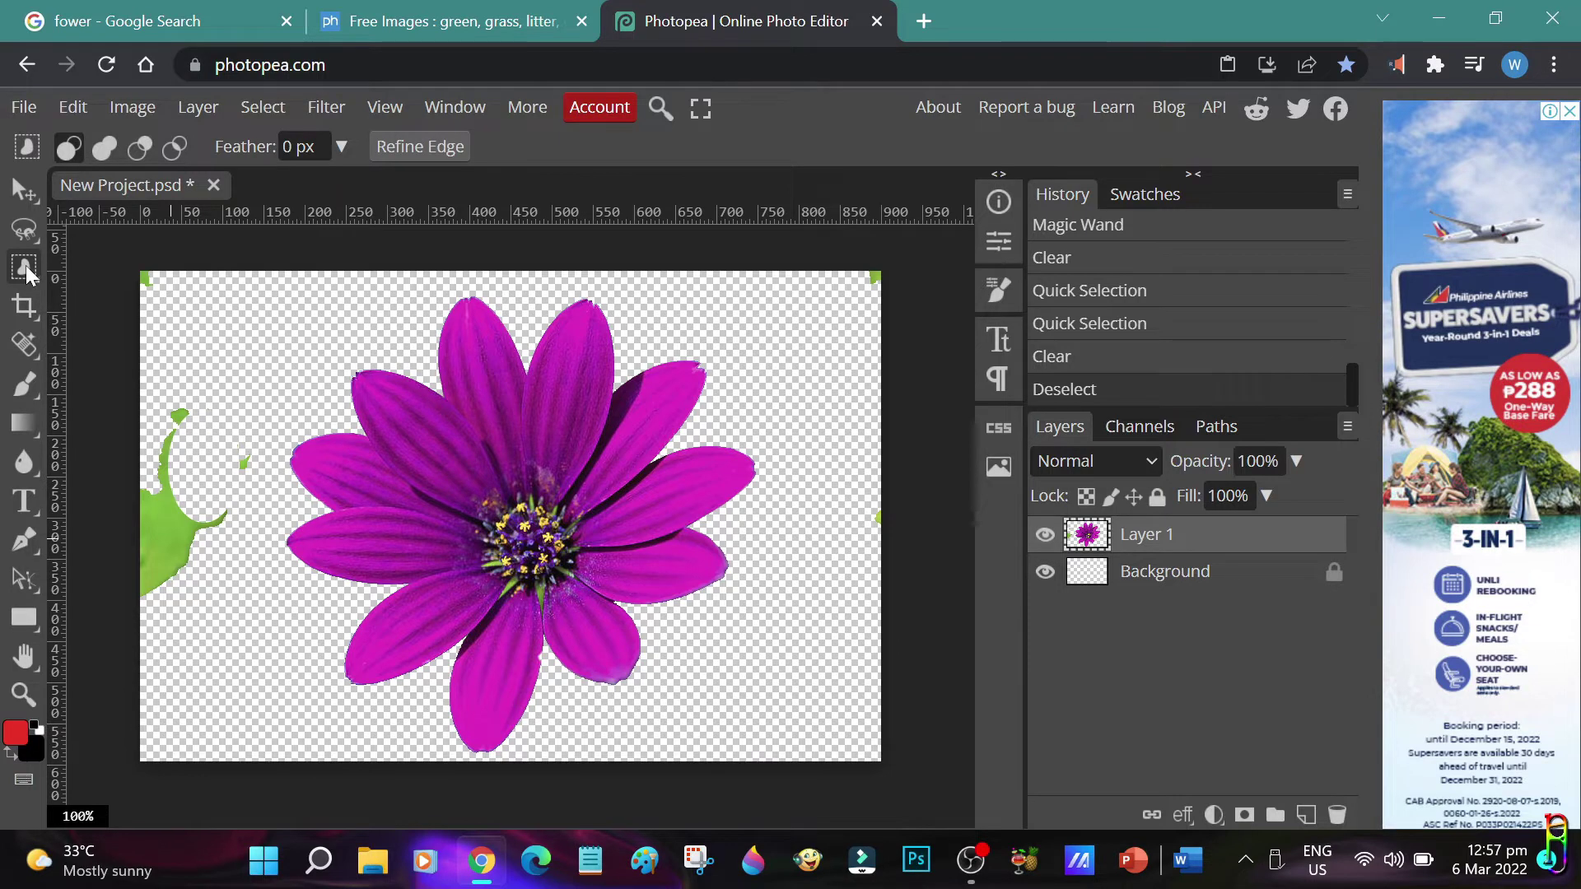
pyautogui.rightClick(30, 231)
pyautogui.click(132, 225)
pyautogui.moveTo(261, 376); pyautogui.dragTo(127, 770)
pyautogui.press('Delete')
pyautogui.moveTo(303, 279); pyautogui.dragTo(71, 341)
pyautogui.click(202, 494)
pyautogui.moveTo(239, 653); pyautogui.dragTo(89, 297)
pyautogui.press('Delete')
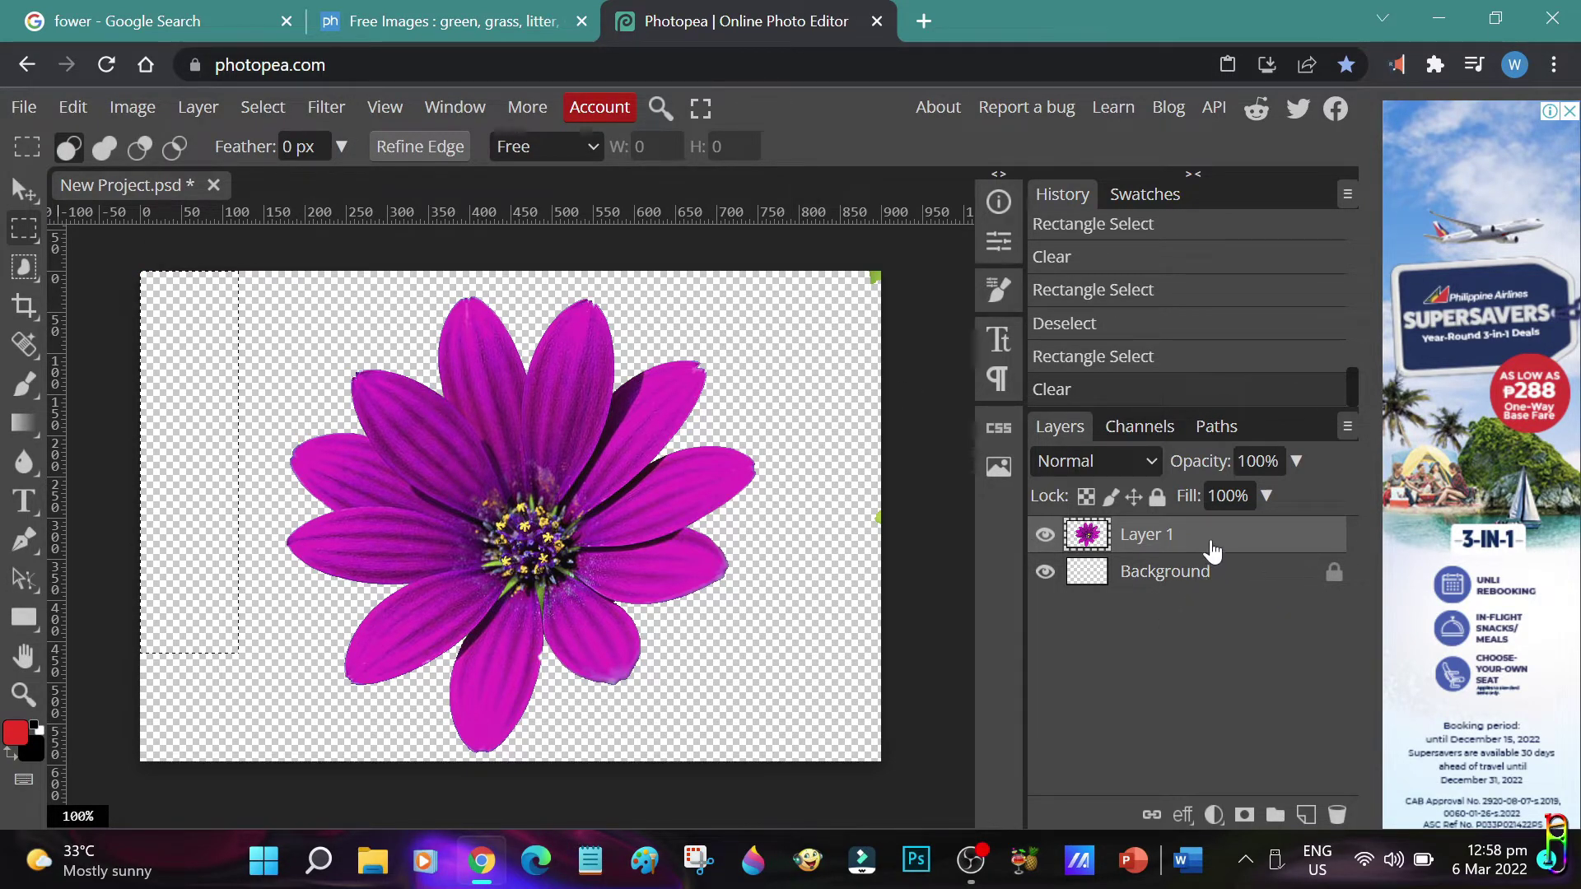
# Browse the flower results and copy the pink clover blossom photo.
pyautogui.click(177, 23)
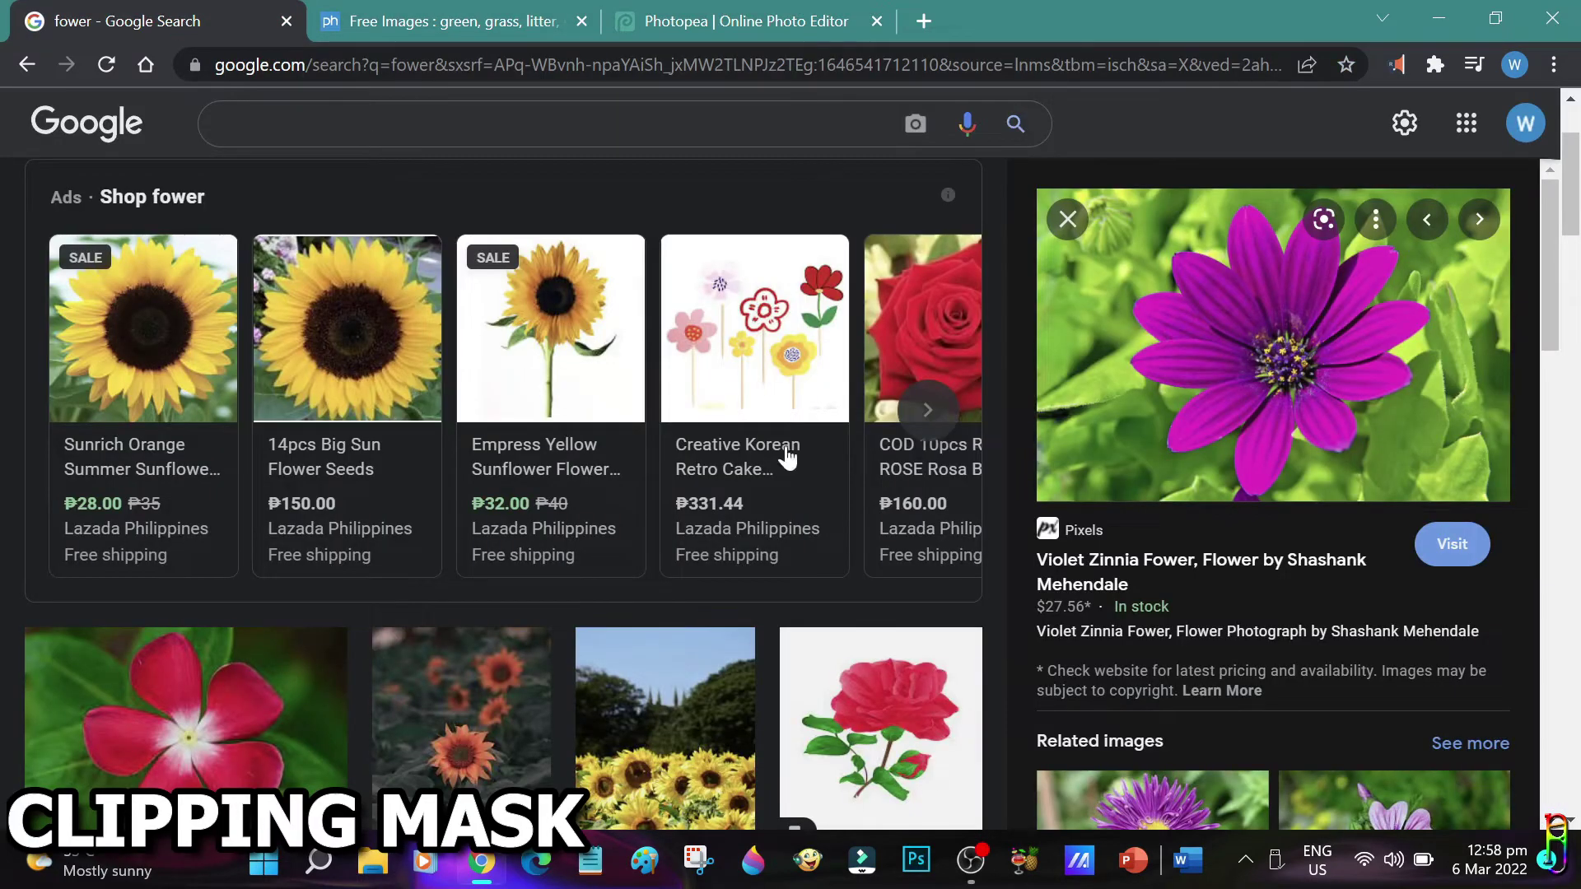
pyautogui.scroll(-5, 786, 452)
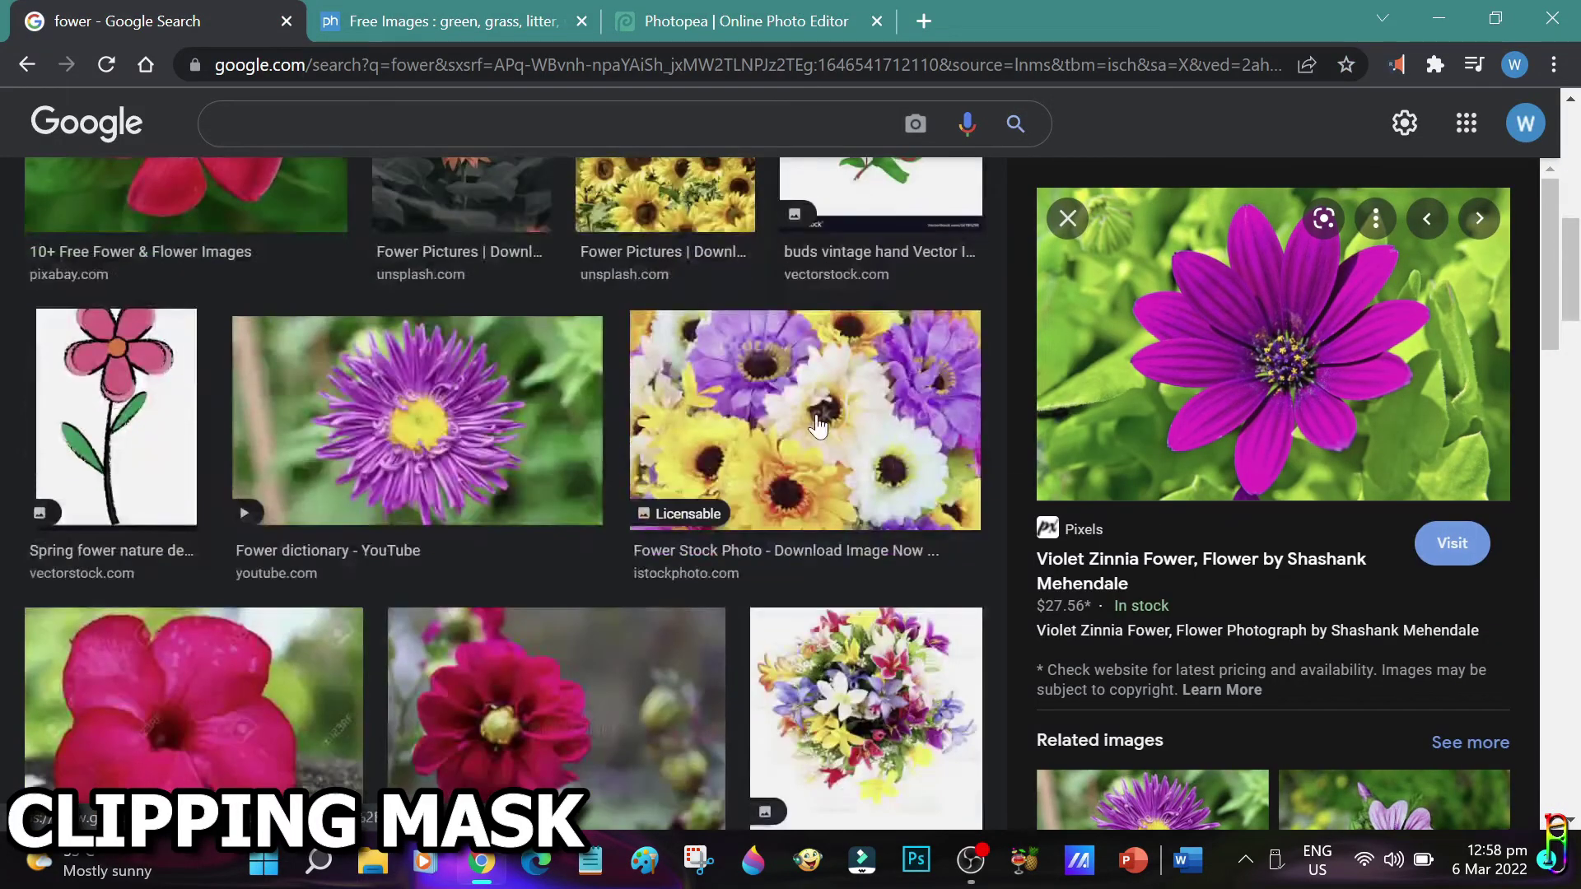
pyautogui.click(946, 494)
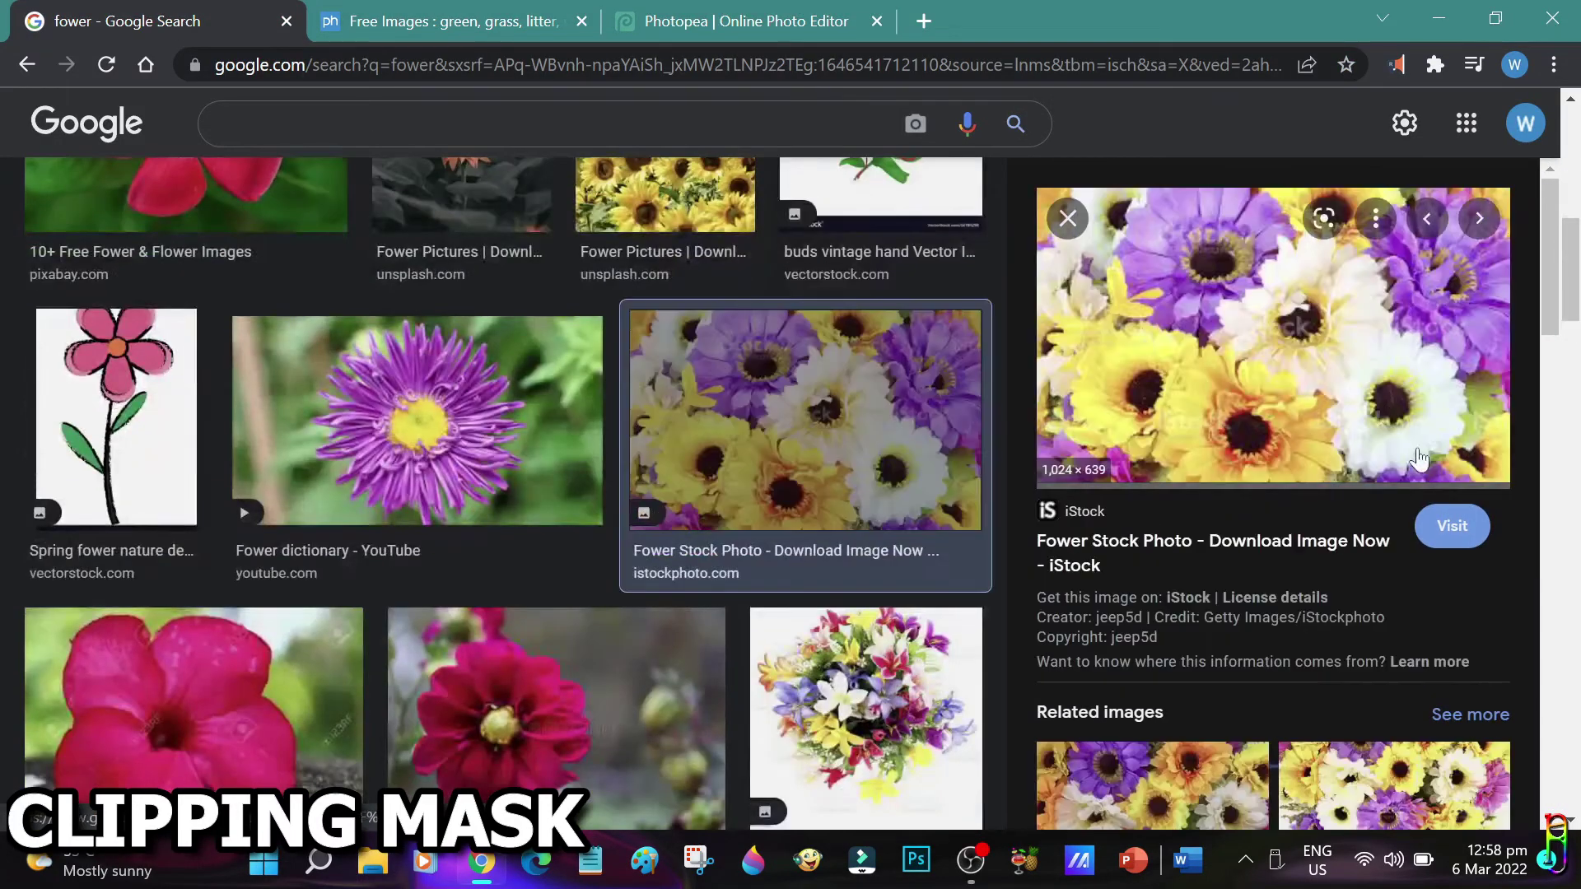
pyautogui.rightClick(1211, 280)
pyautogui.click(688, 525)
pyautogui.scroll(-3, 664, 461)
pyautogui.click(664, 447)
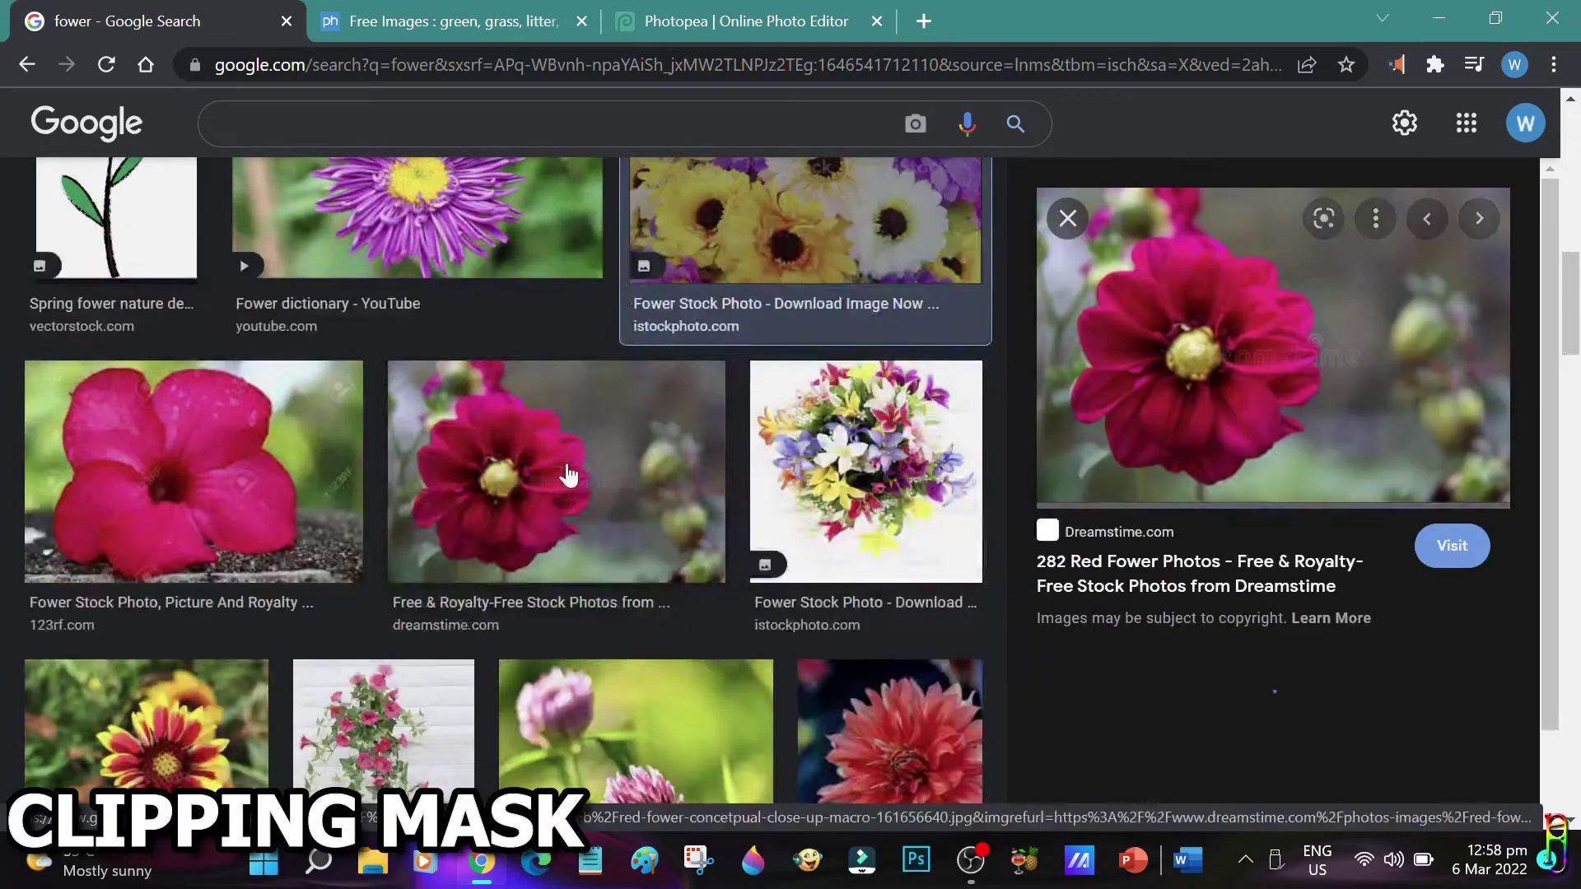
pyautogui.scroll(-5, 576, 461)
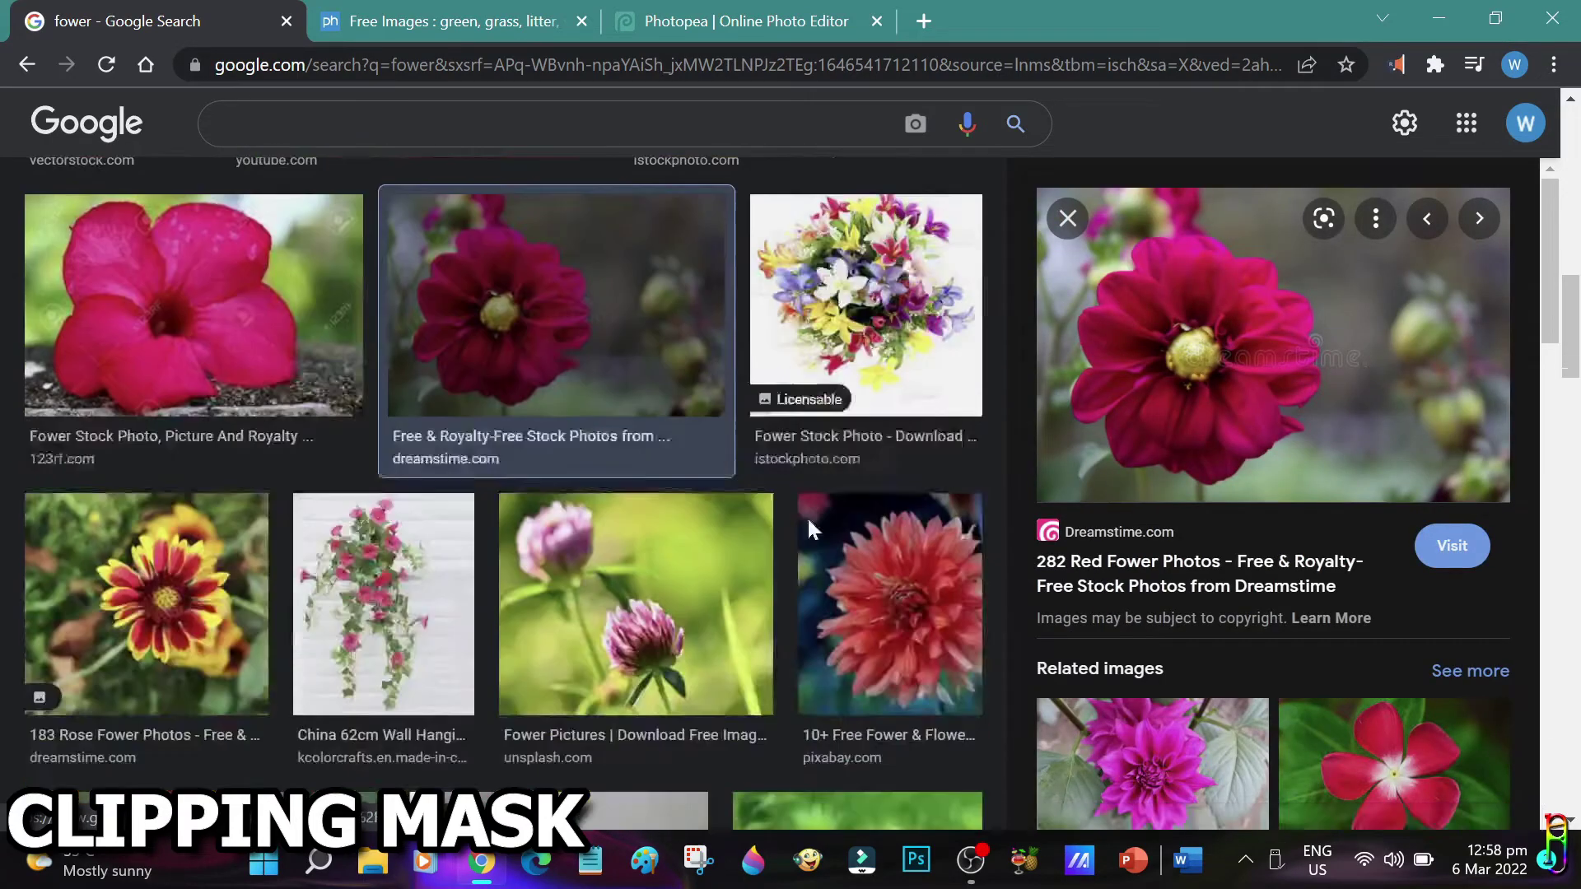
pyautogui.click(661, 414)
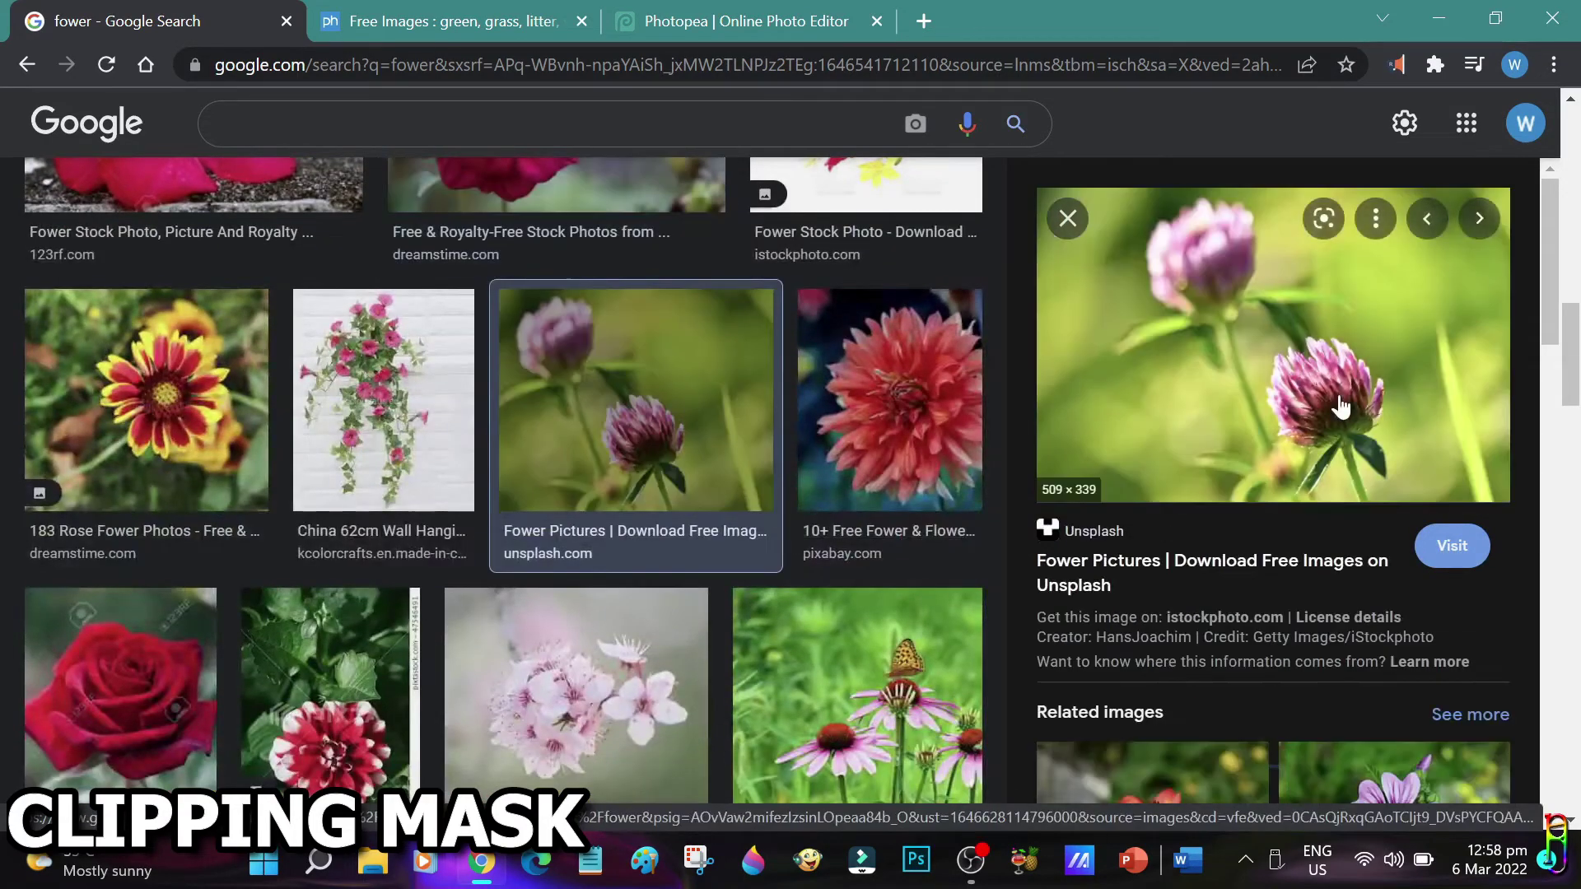
pyautogui.rightClick(1311, 318)
pyautogui.click(1122, 648)
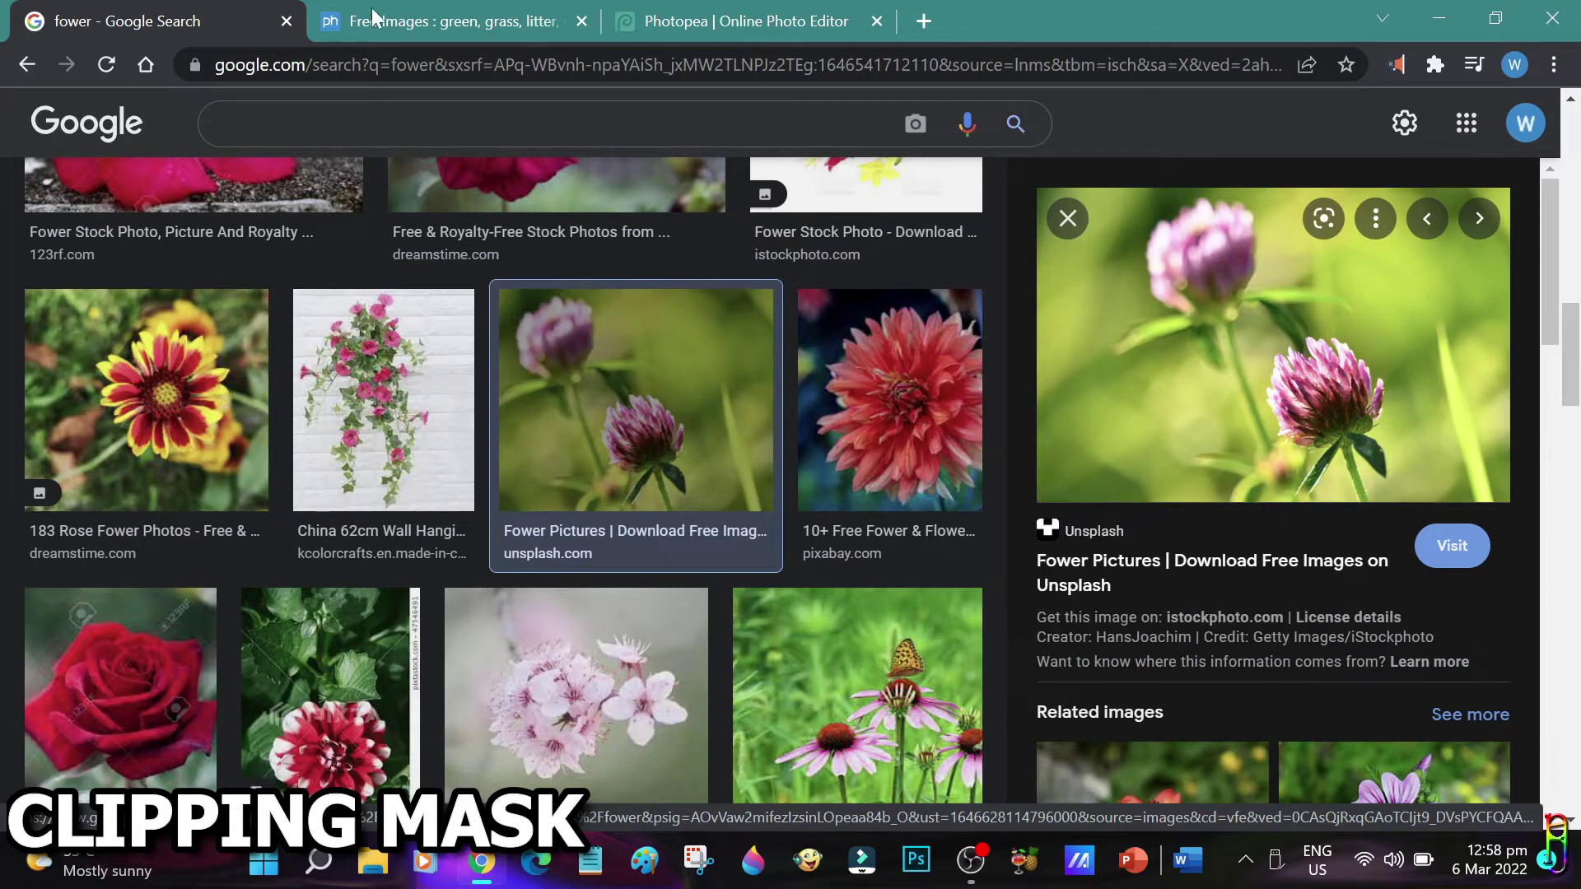
pyautogui.click(752, 19)
# Paste the clover photo and Free Transform it to cover the whole canvas.
pyautogui.hotkey('ctrl', 'v')
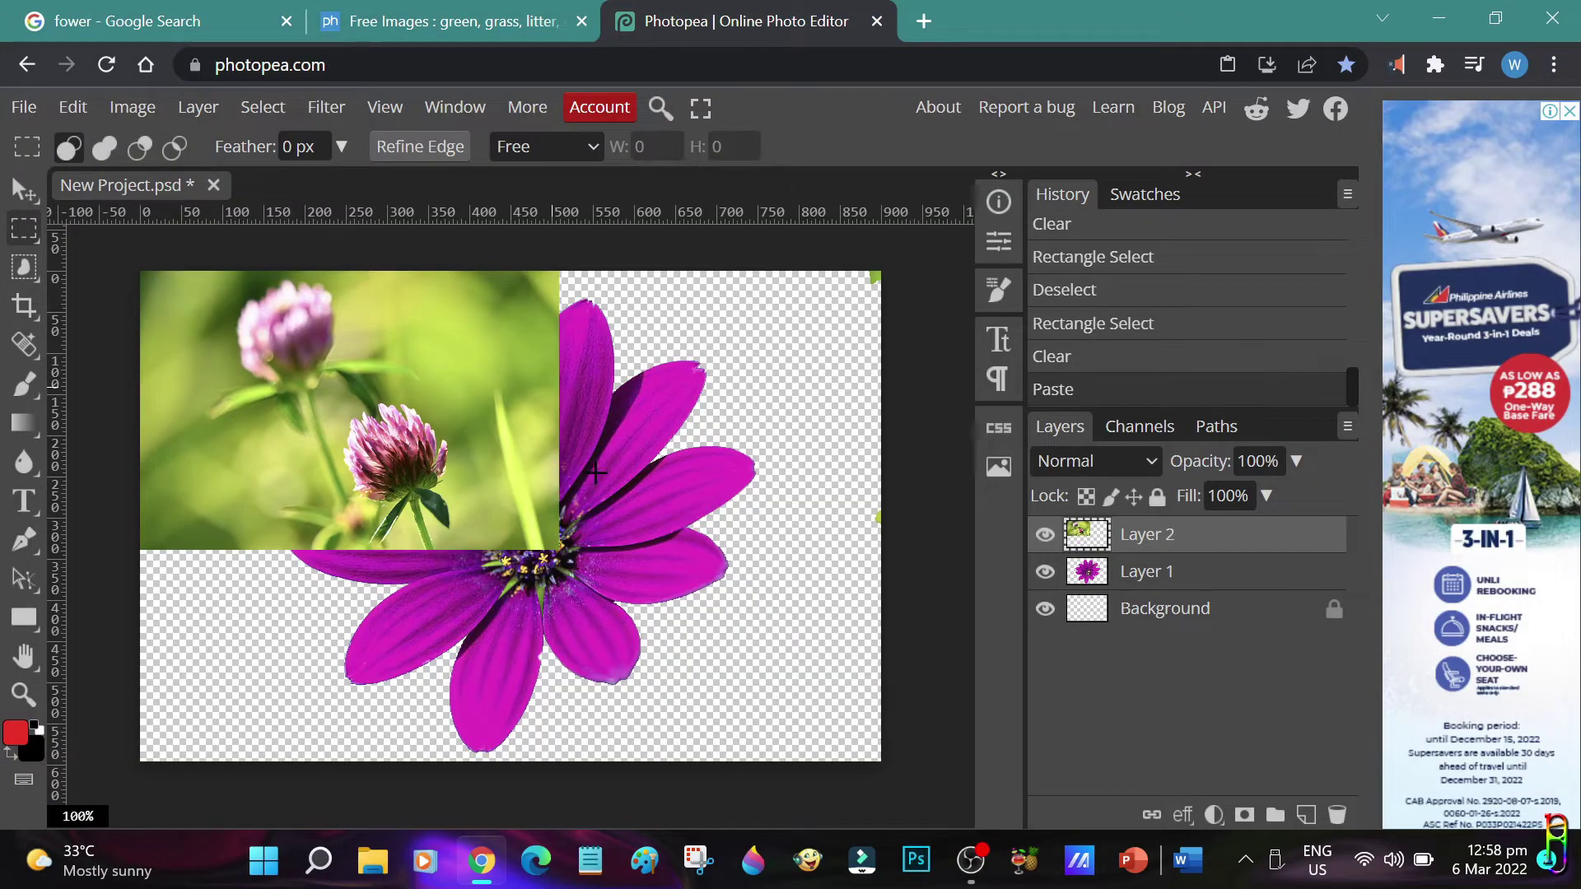
pyautogui.hotkey('ctrl', 'alt', 't')
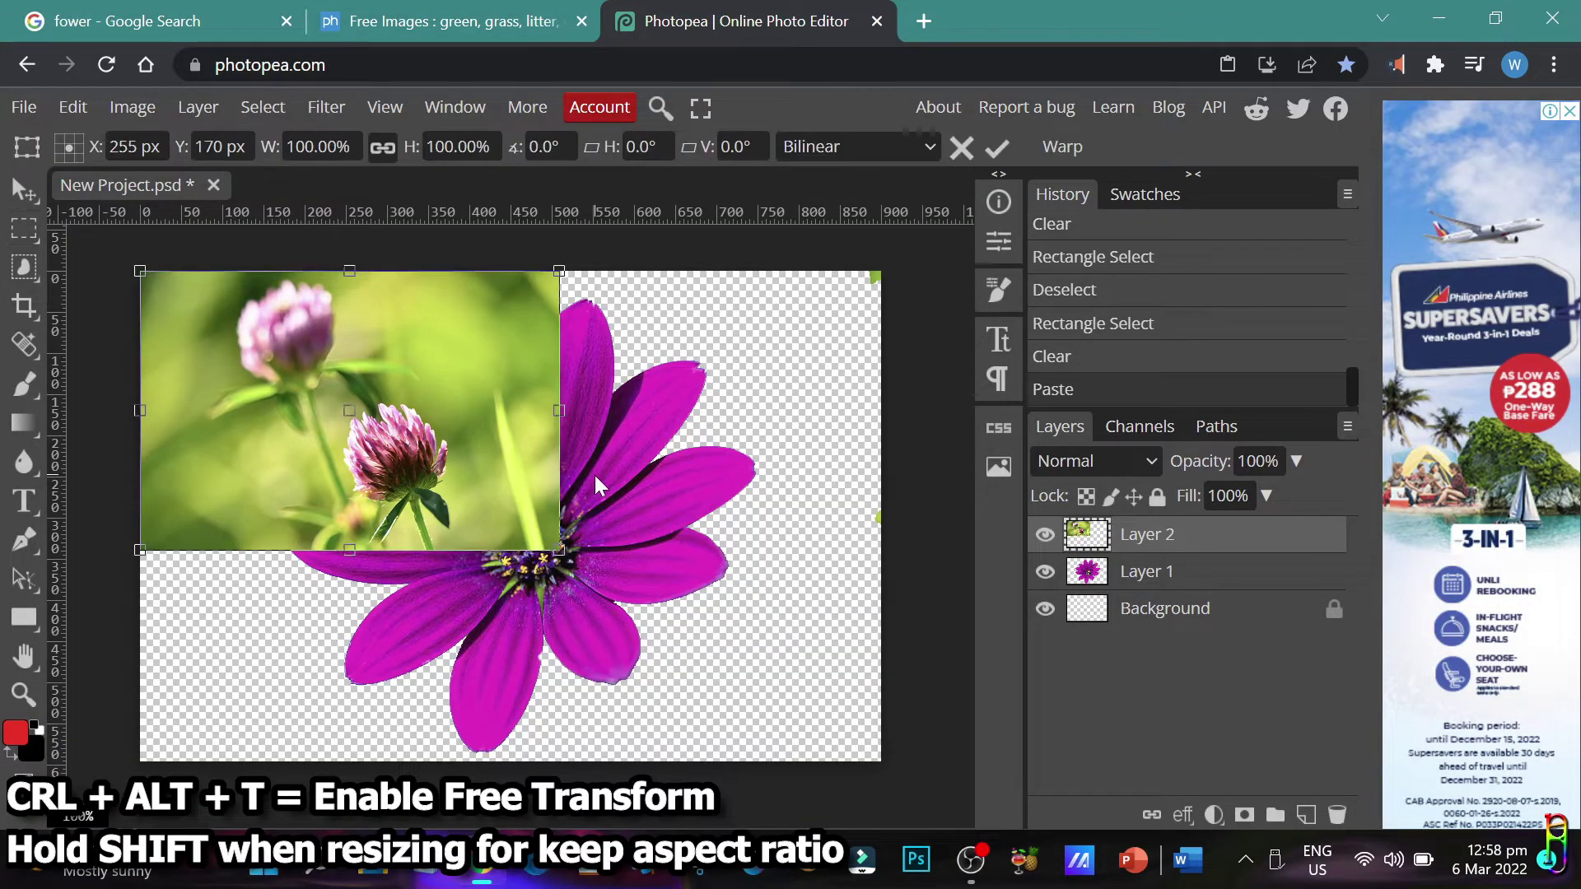
pyautogui.moveTo(563, 547); pyautogui.dragTo(881, 764)
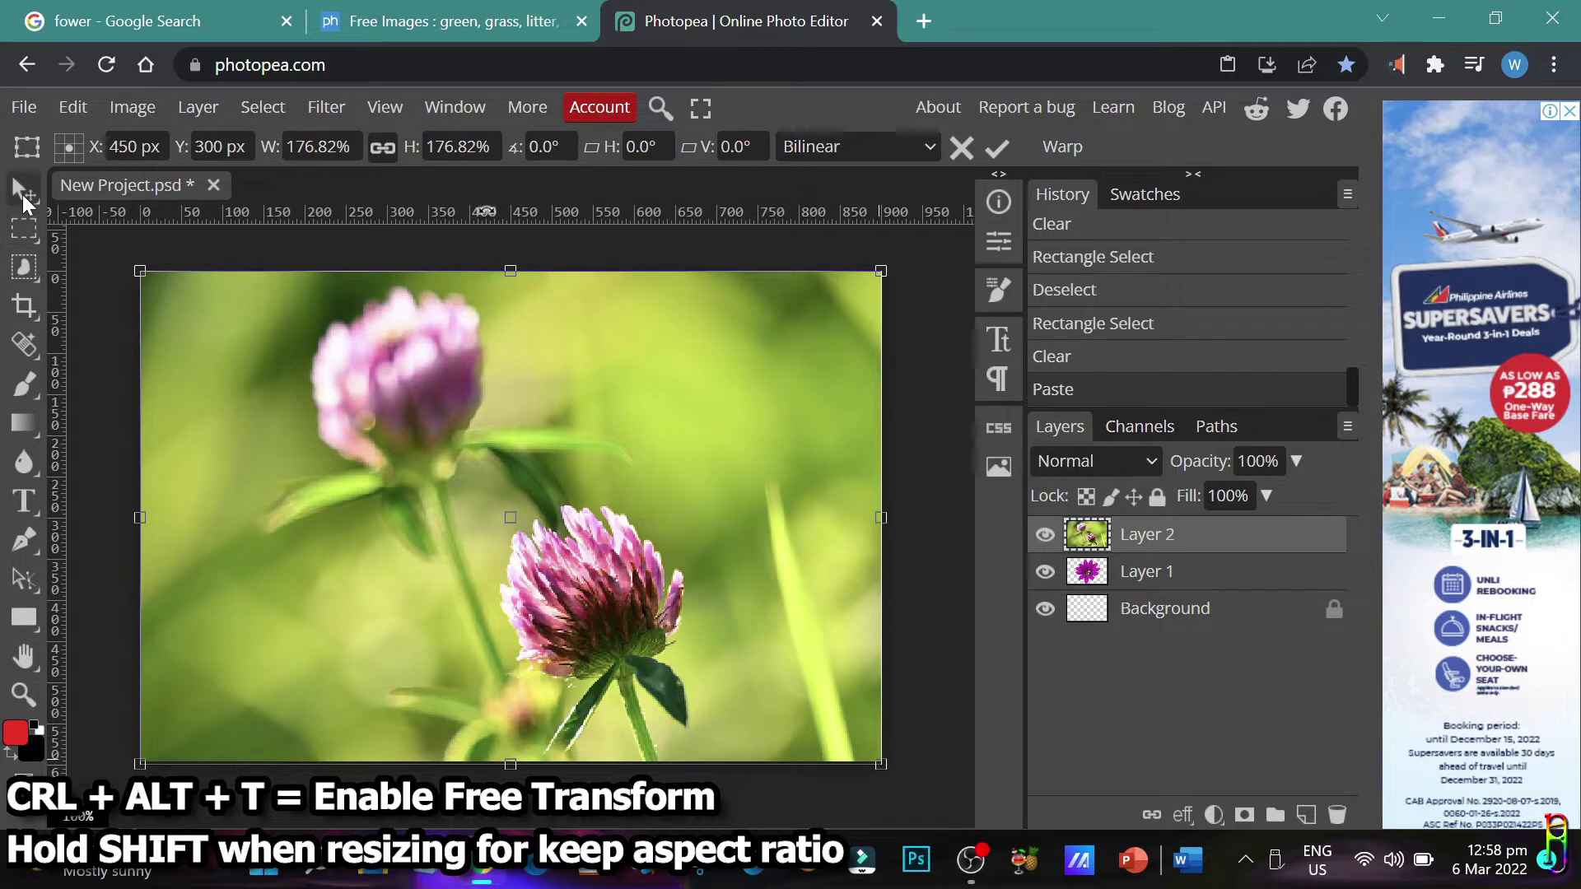
pyautogui.click(22, 192)
pyautogui.click(128, 336)
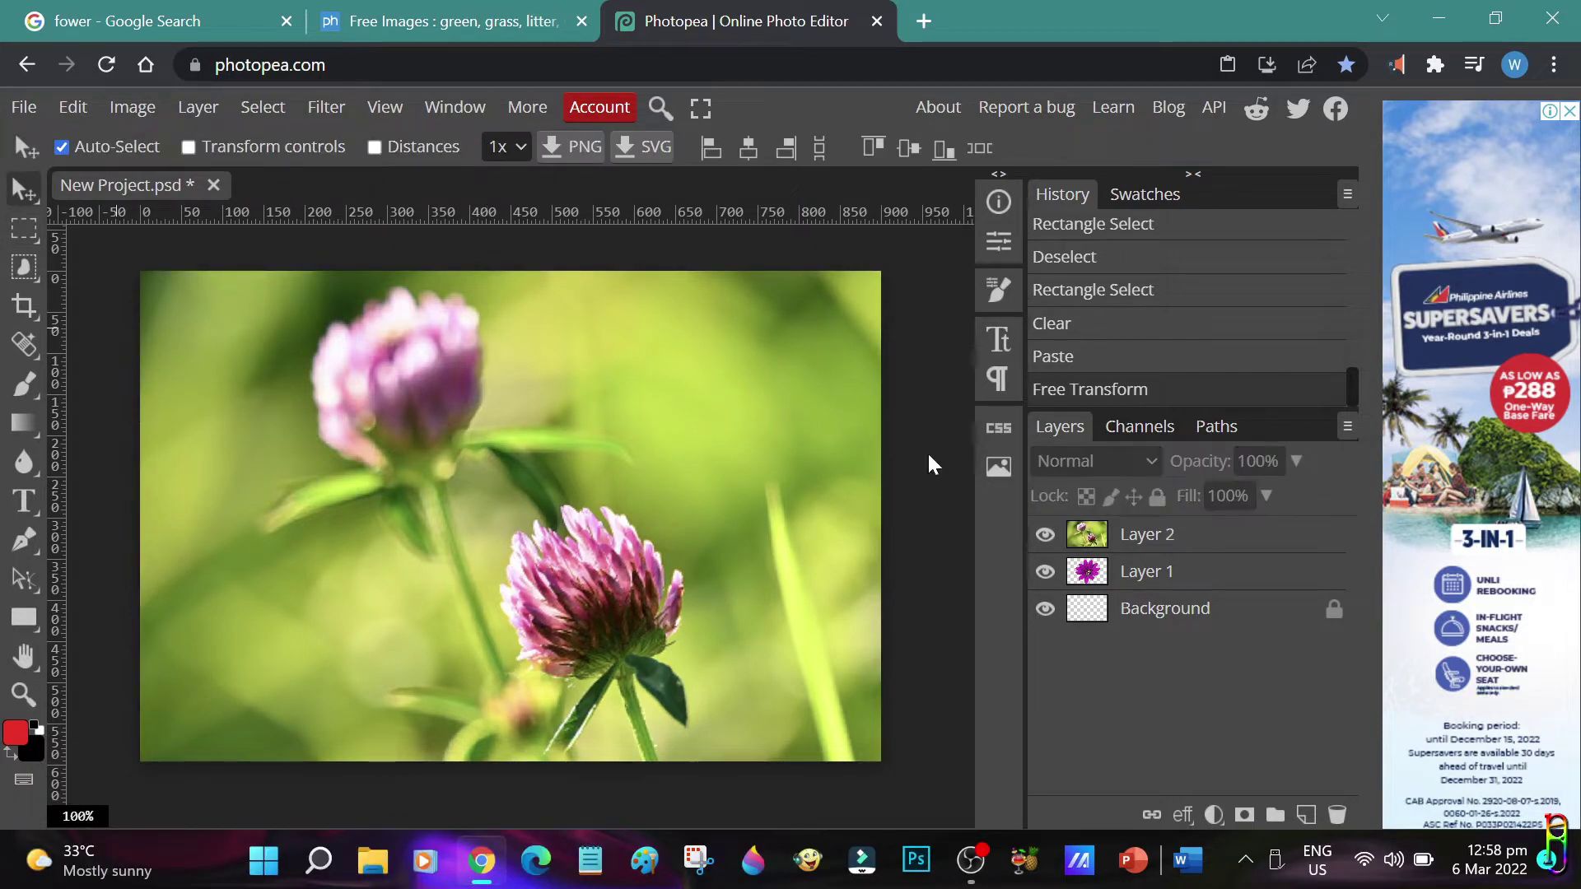
pyautogui.hotkey('ctrl', 'z')
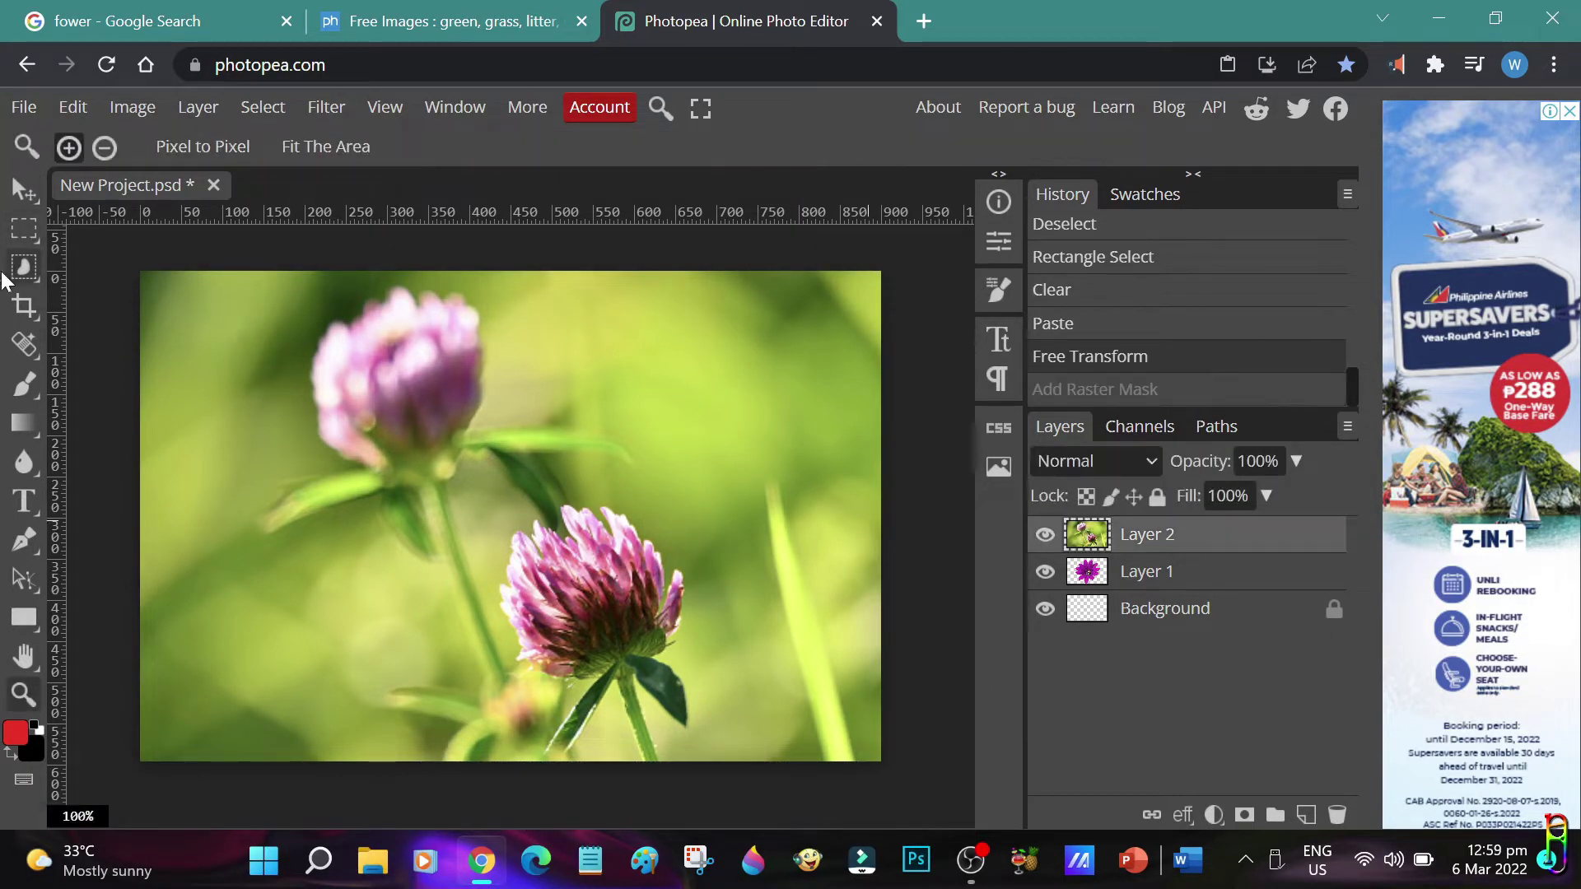
pyautogui.click(24, 501)
# Type centre-aligned 'SUBSCRIBE NOW' at 150 px and move it to the image centre.
pyautogui.click(234, 345)
pyautogui.write('su')
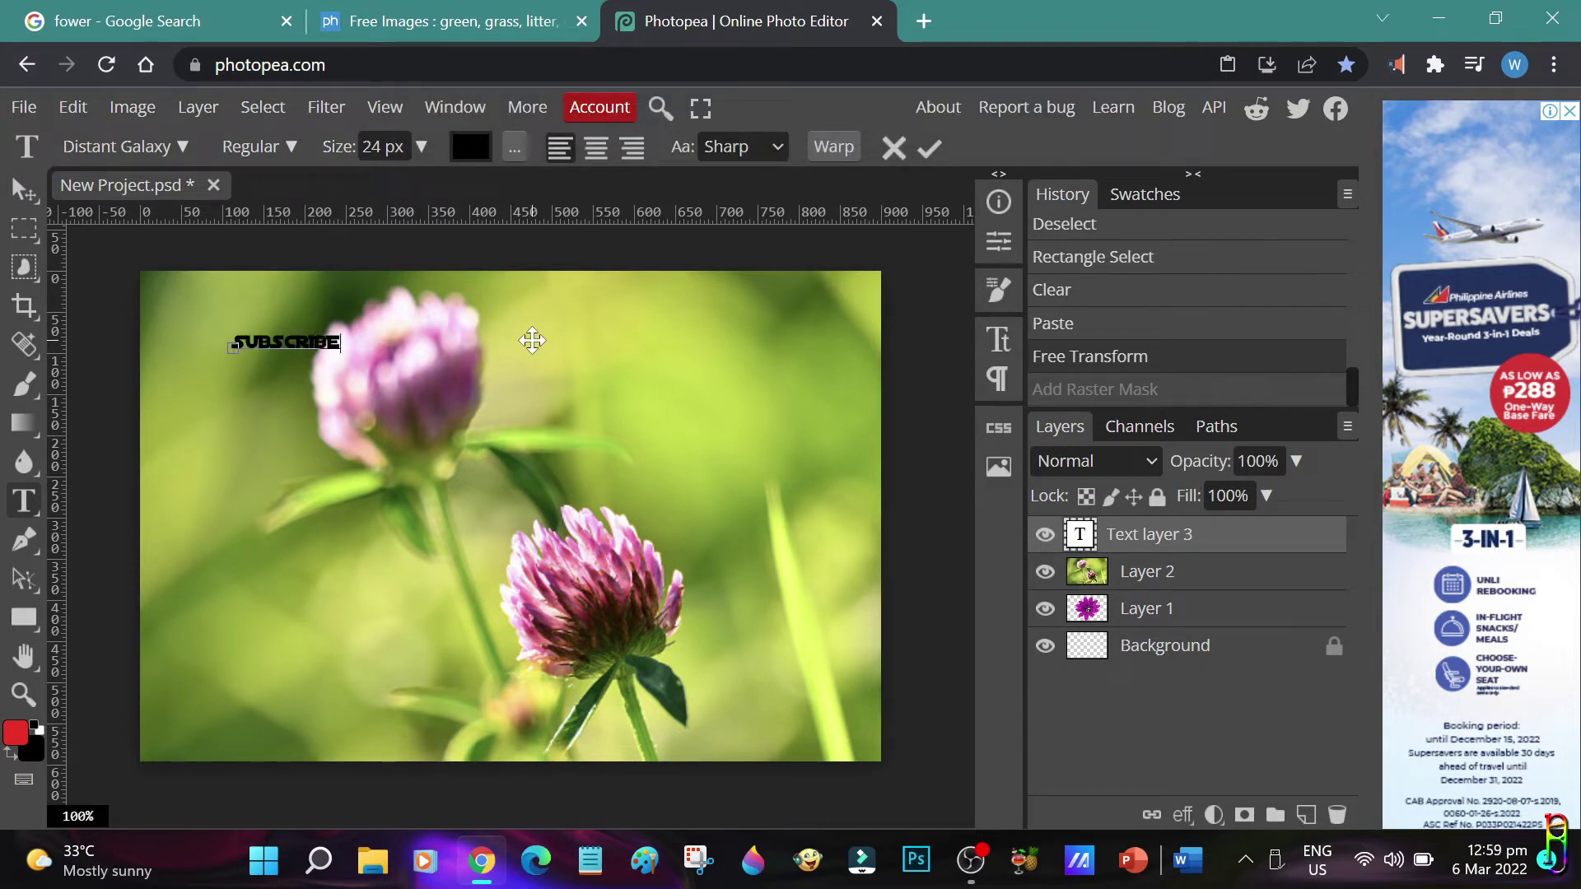
pyautogui.write('bscribe now')
pyautogui.hotkey('ctrl', 'a')
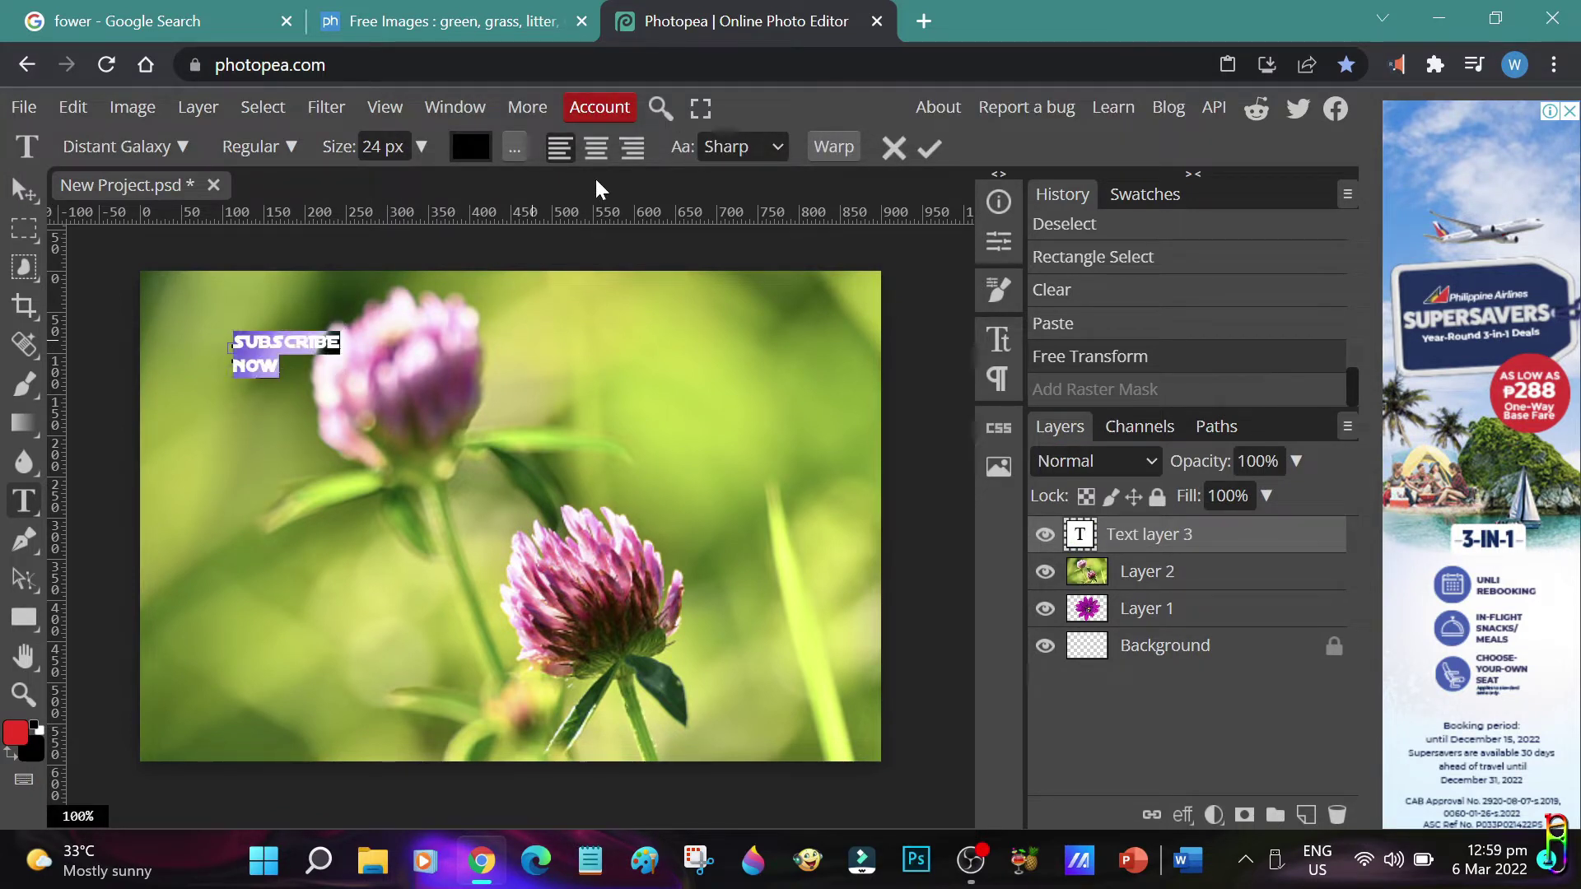
pyautogui.click(596, 147)
pyautogui.click(422, 147)
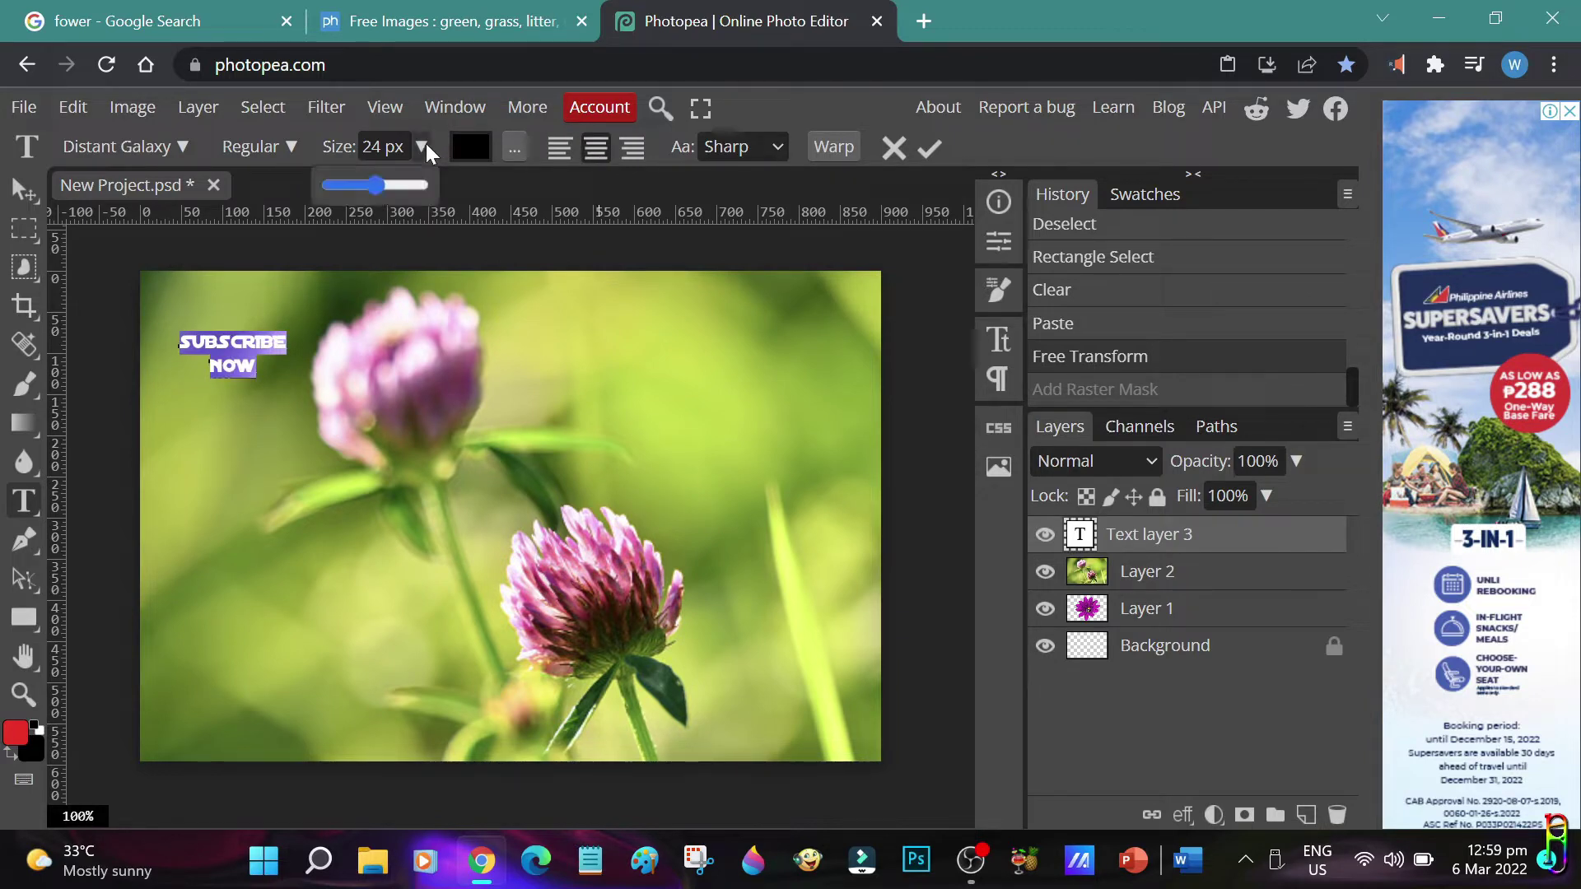
pyautogui.moveTo(378, 191); pyautogui.dragTo(422, 186)
pyautogui.moveTo(410, 519); pyautogui.dragTo(686, 638)
pyautogui.click(498, 445)
# Confirm the text colour and drag Layer 2 above the SUBSCRIBE NOW text layer.
pyautogui.hotkey('ctrl', 'a')
pyautogui.click(468, 152)
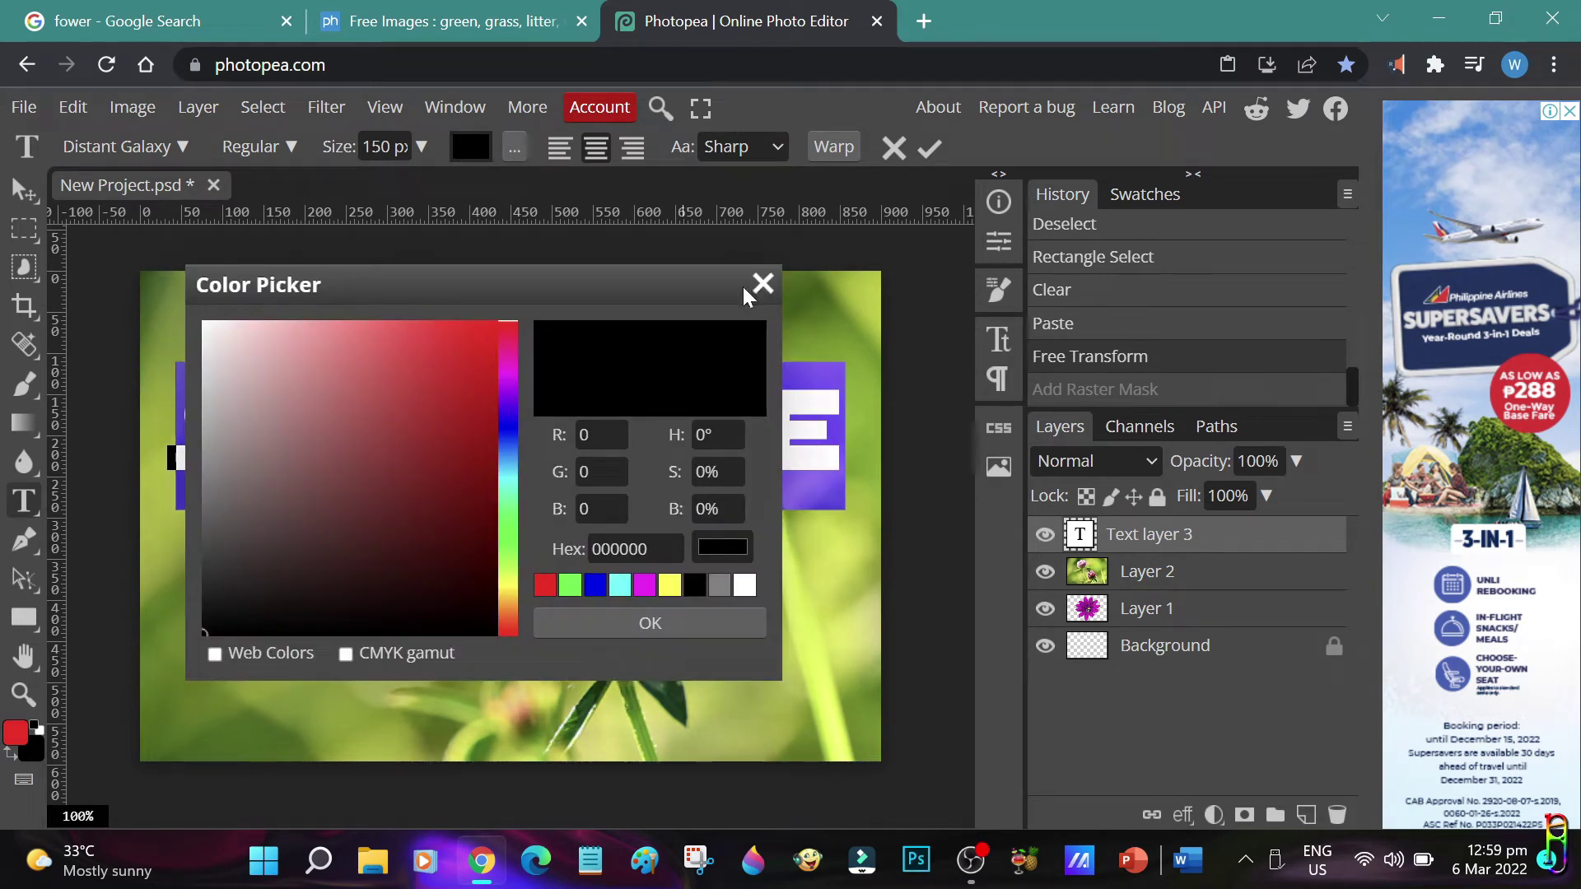
pyautogui.click(649, 623)
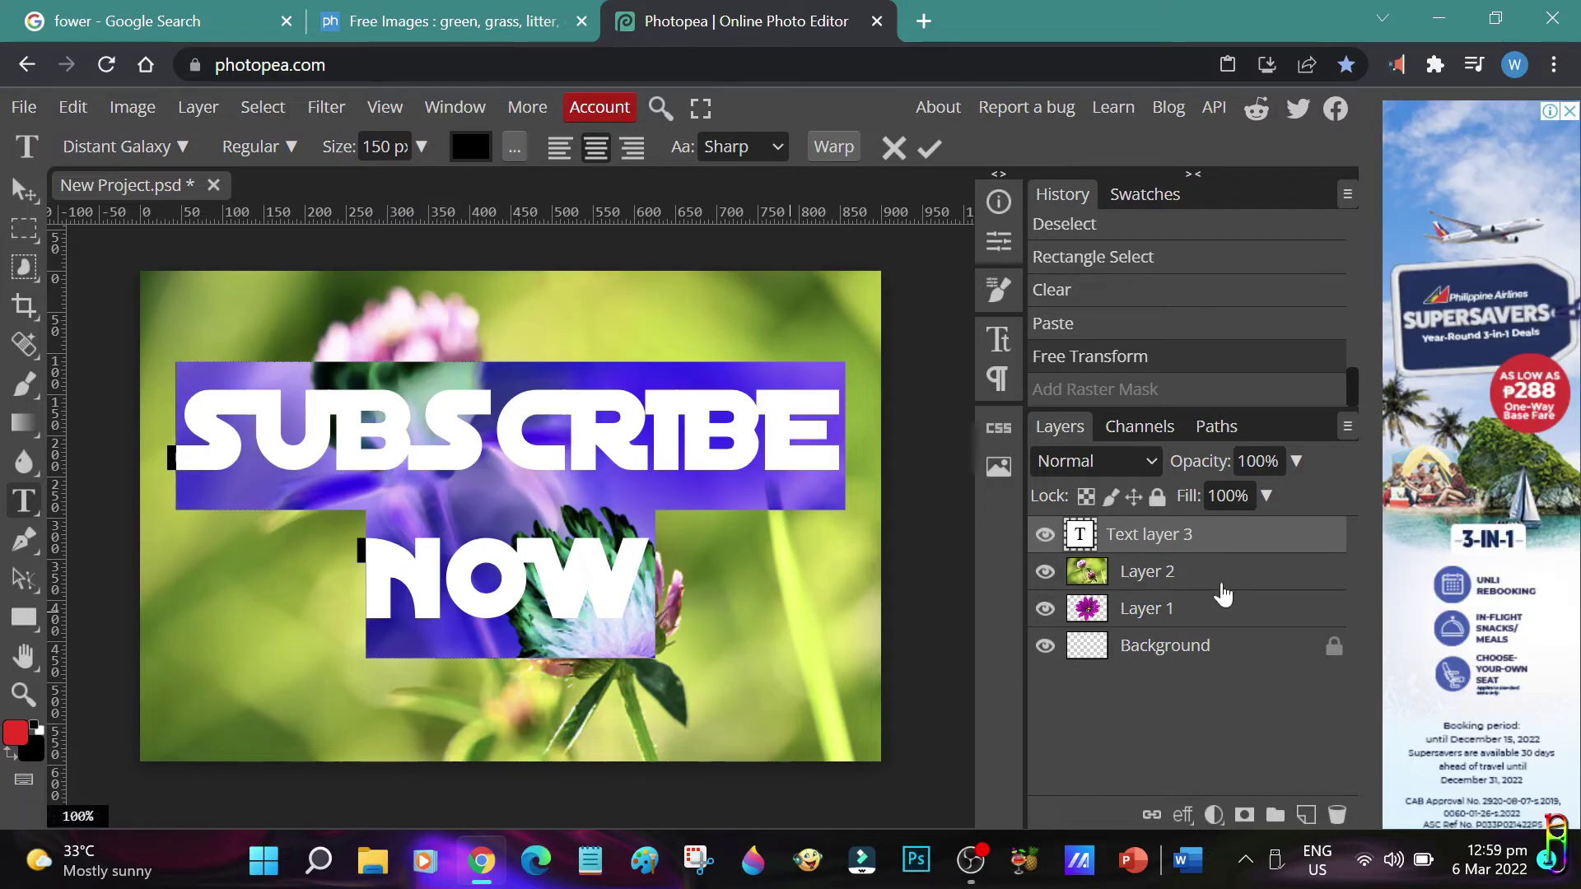
pyautogui.click(1221, 578)
pyautogui.moveTo(1245, 581); pyautogui.dragTo(1246, 527)
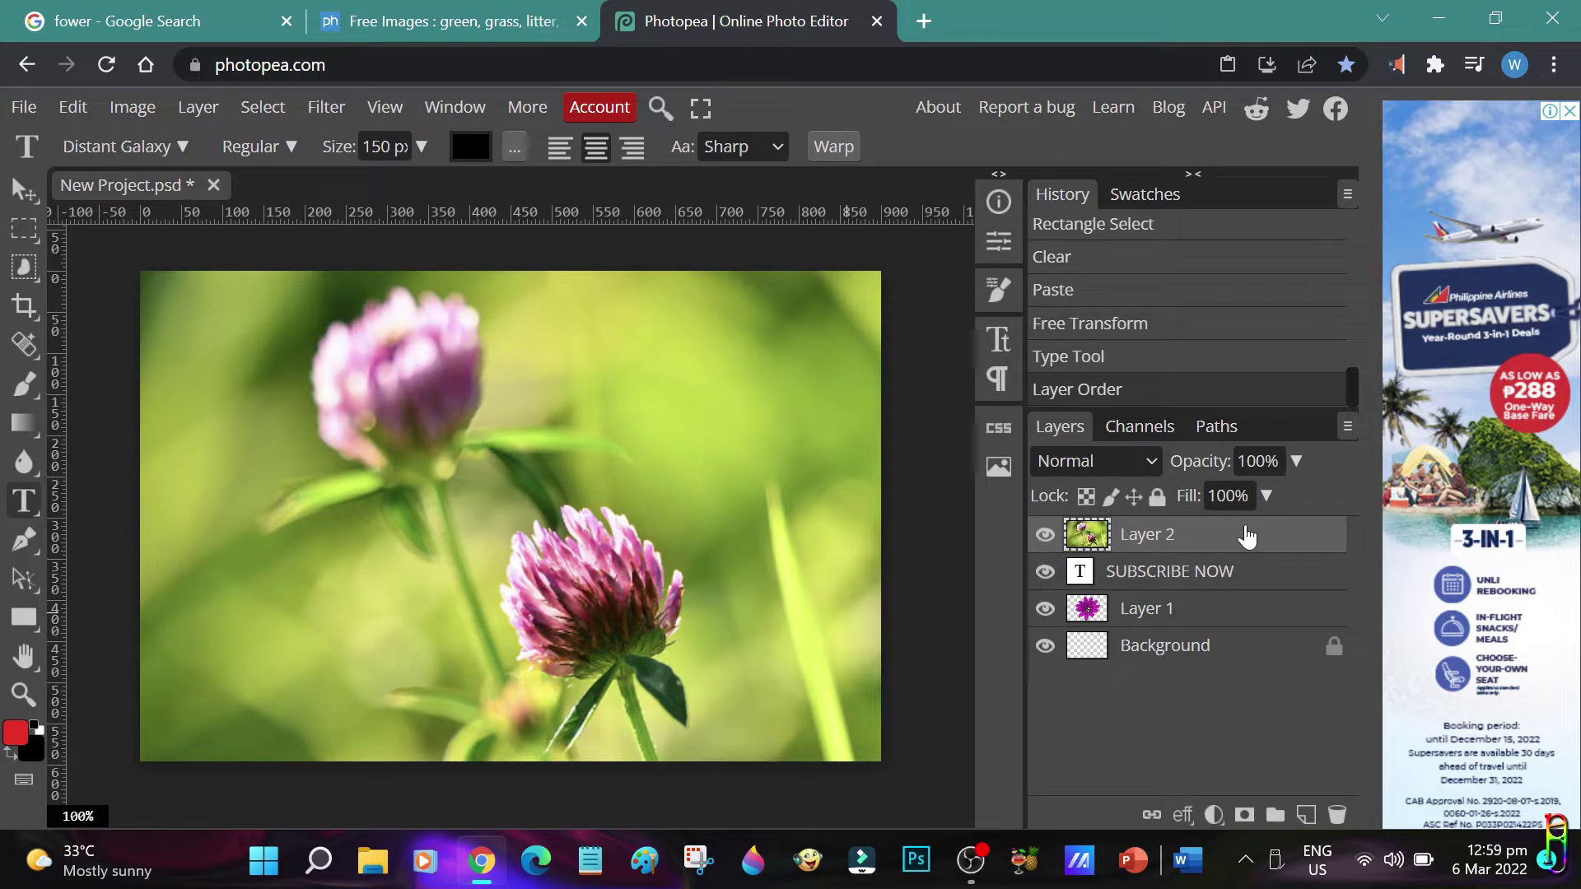
# Make Layer 2 a clipping mask on the SUBSCRIBE NOW text and nudge the clover image upward.
pyautogui.click(1151, 584)
pyautogui.rightClick(1161, 543)
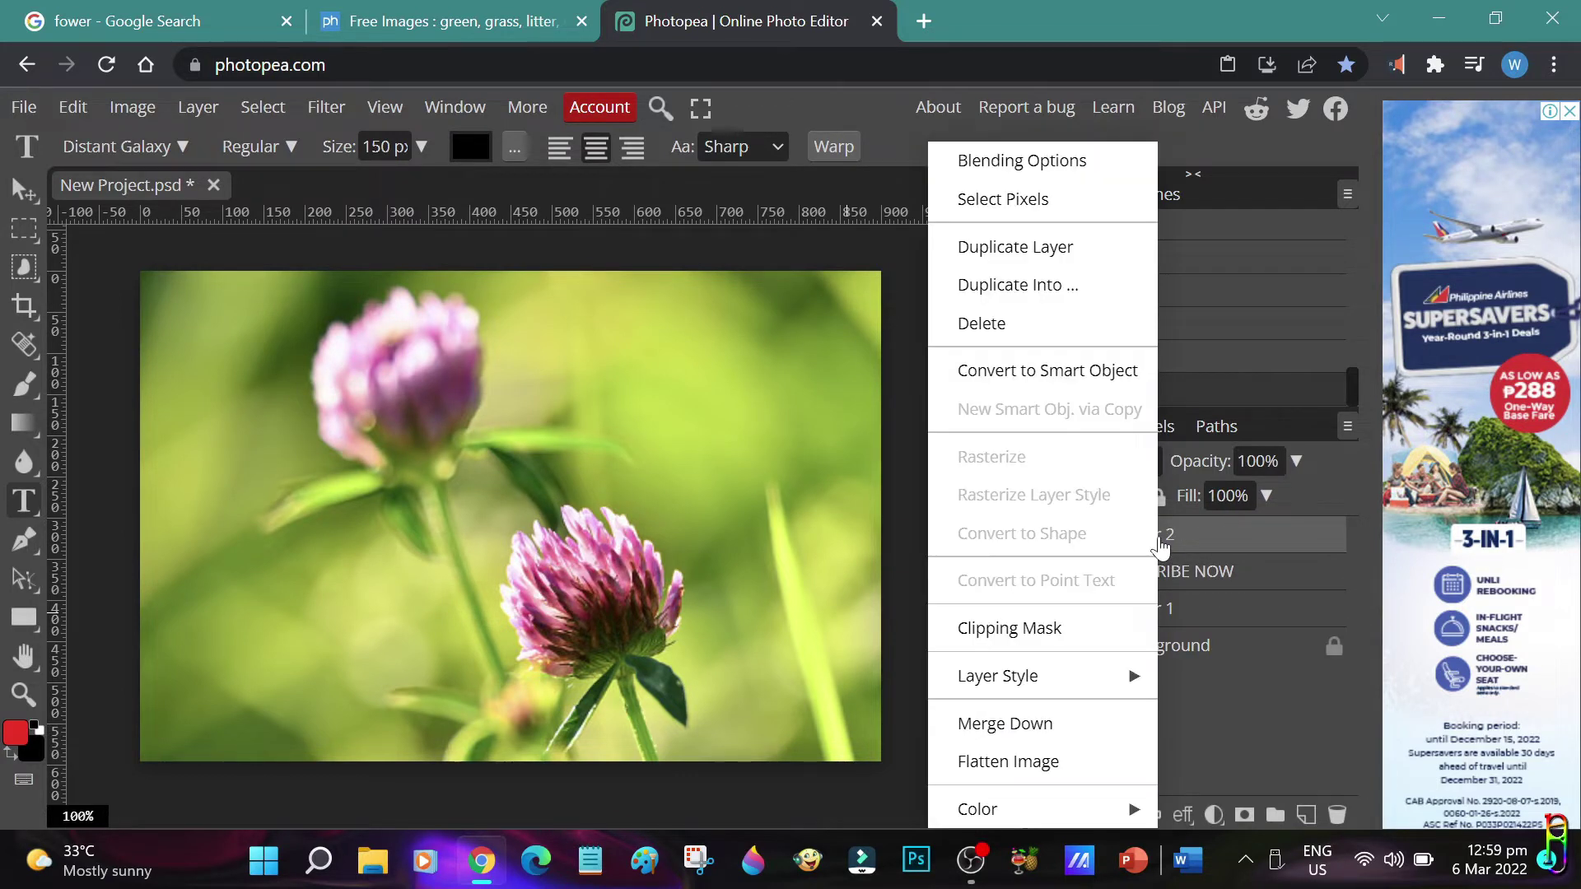
pyautogui.click(1028, 630)
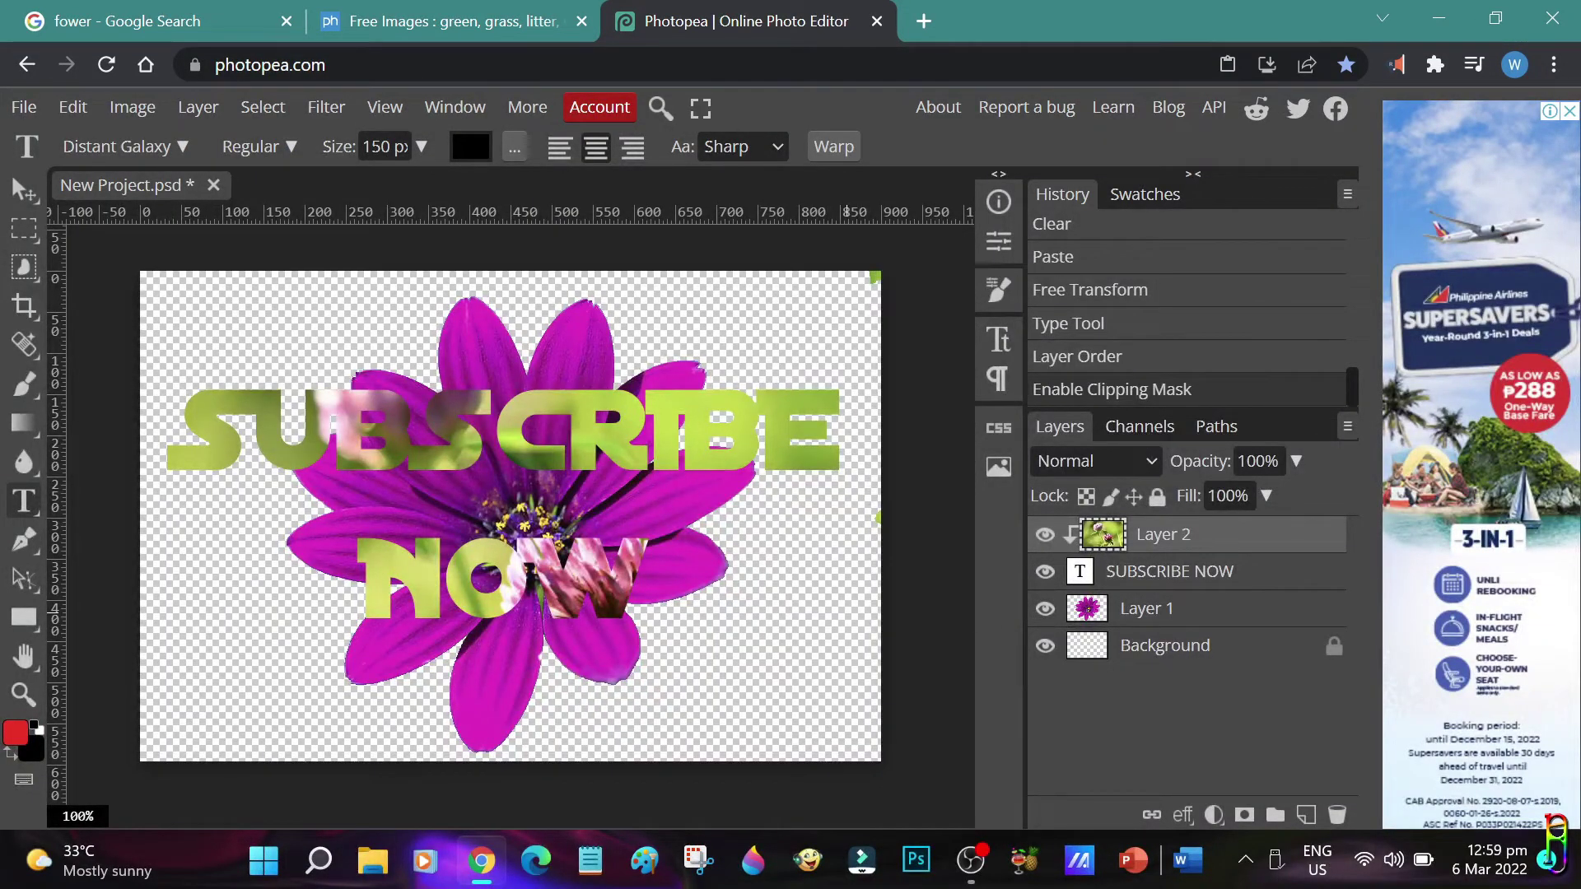
pyautogui.click(767, 644)
pyautogui.press('v')
pyautogui.moveTo(715, 605)
pyautogui.mouseDown()
pyautogui.moveTo(745, 576)
pyautogui.moveTo(745, 519)
pyautogui.moveTo(715, 466)
pyautogui.moveTo(640, 566)
pyautogui.moveTo(677, 634)
pyautogui.moveTo(758, 651)
pyautogui.moveTo(729, 599)
pyautogui.mouseUp()
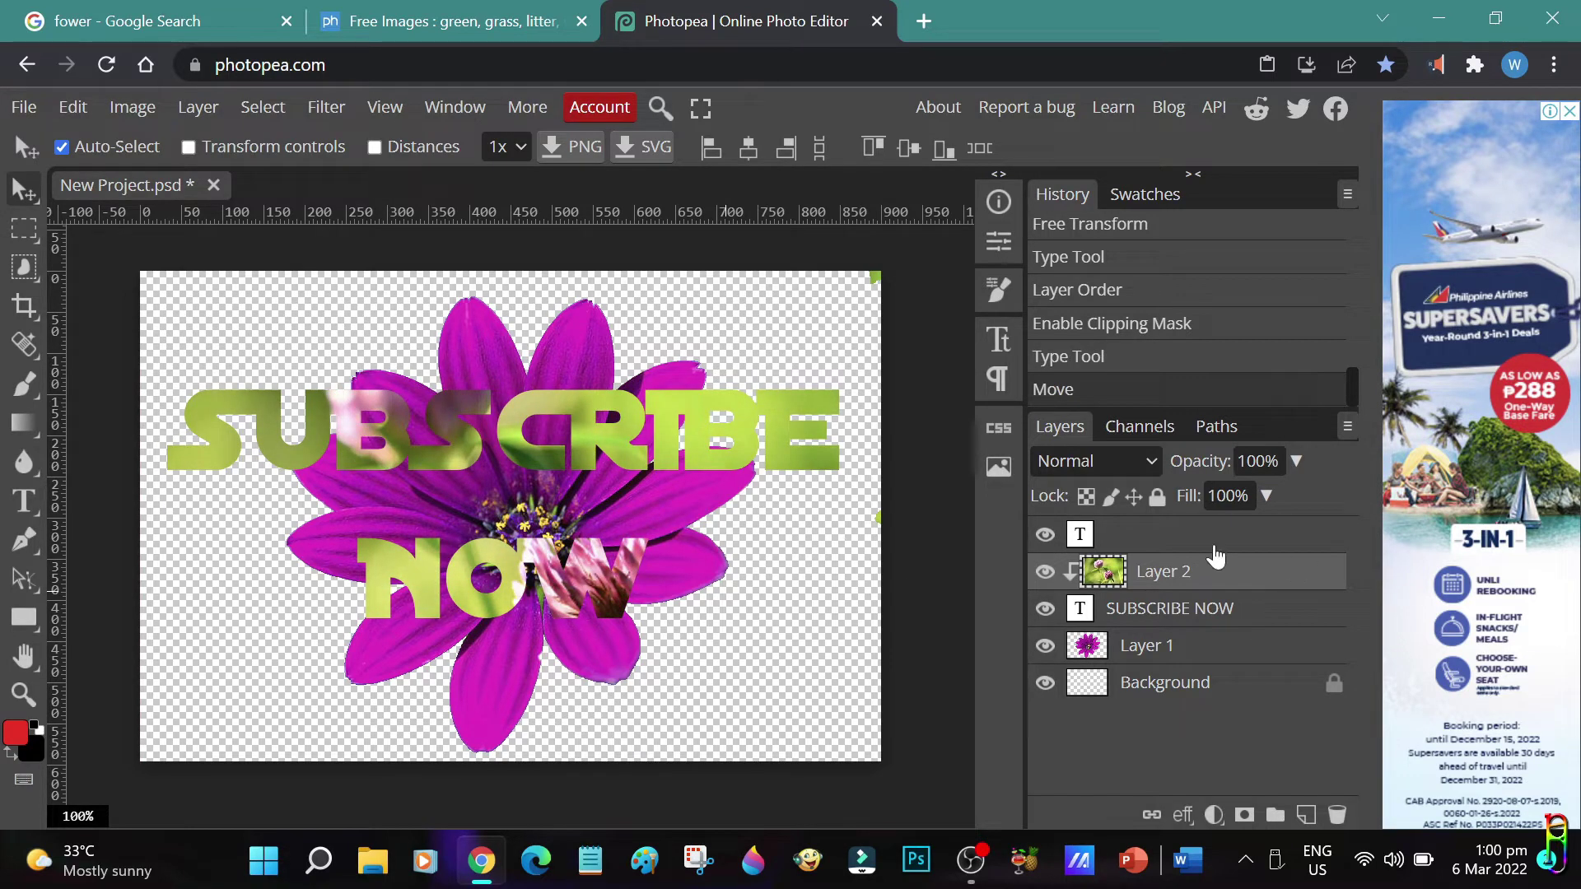
# Give the SUBSCRIBE NOW text layer a Bevel and Emboss and a Drop Shadow.
pyautogui.doubleClick(1226, 611)
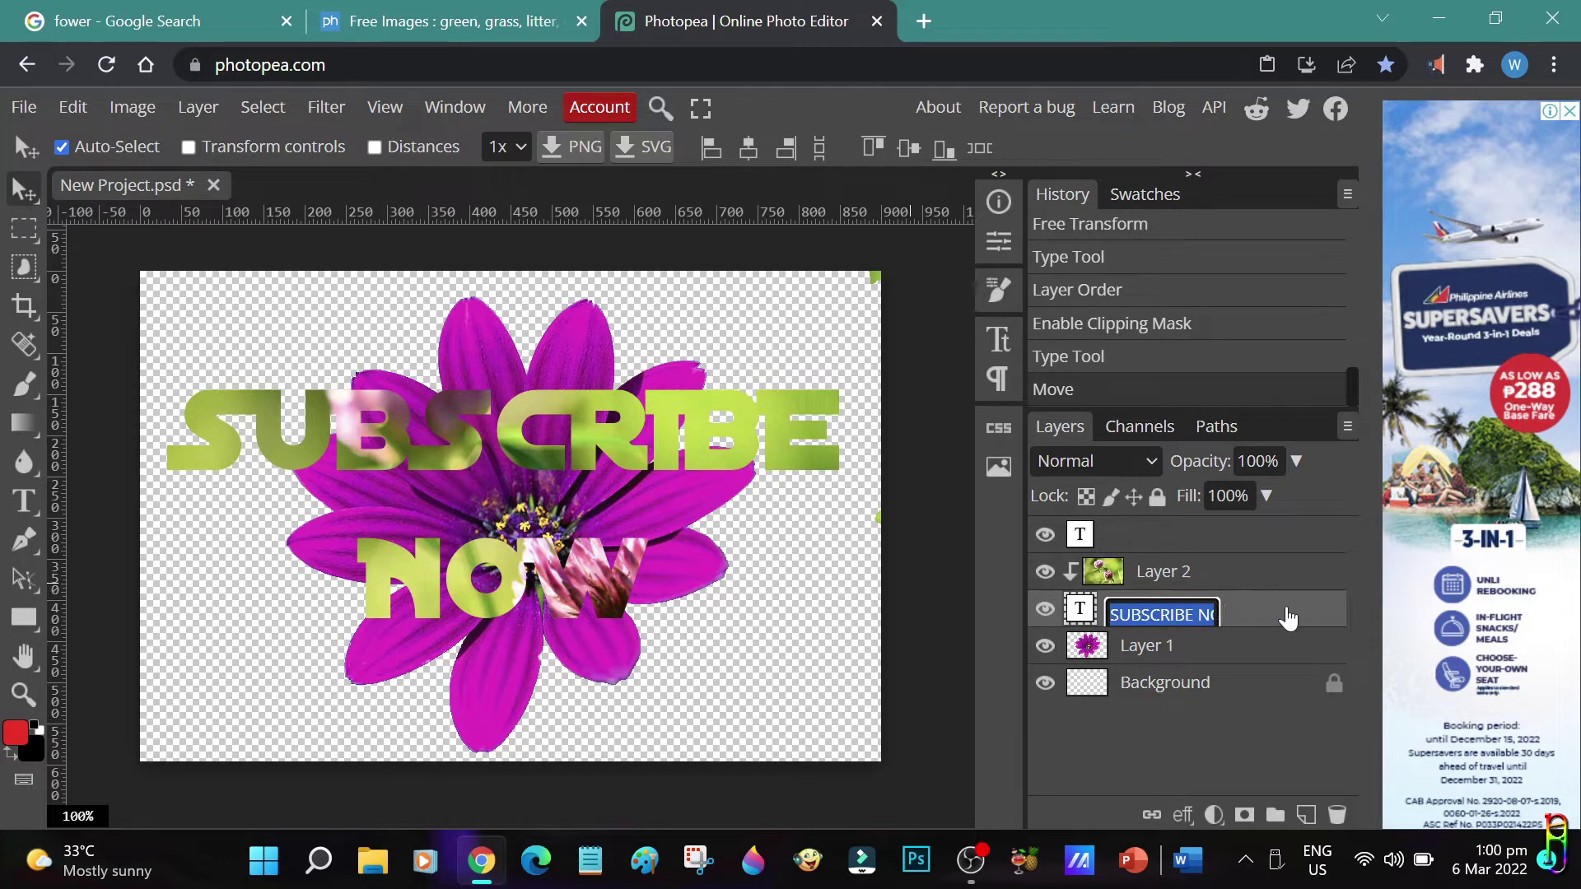
pyautogui.doubleClick(1289, 614)
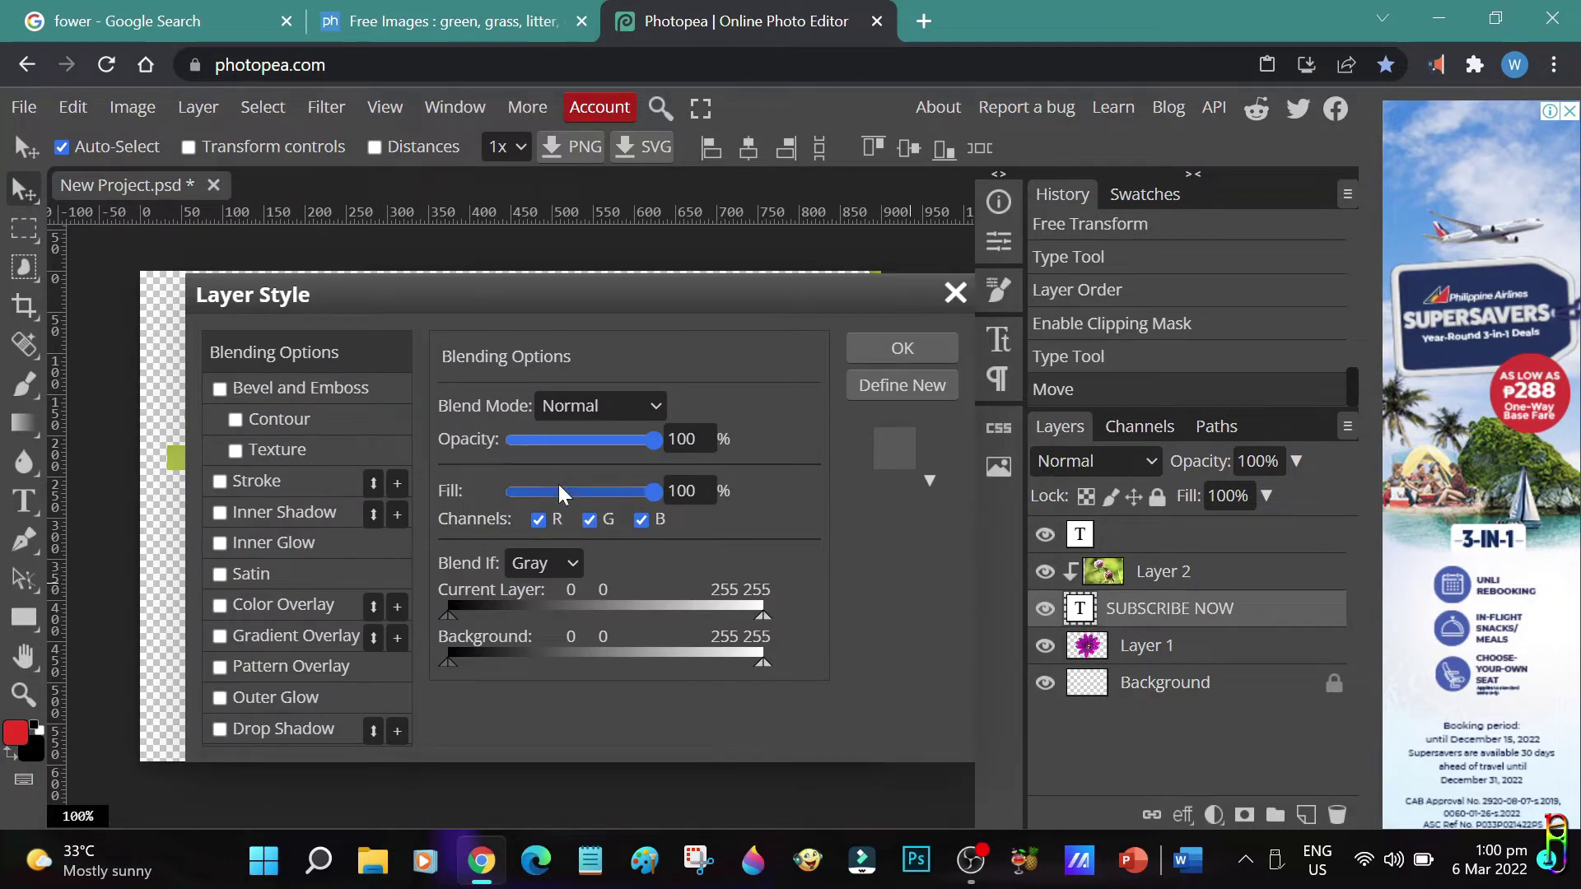
pyautogui.click(271, 389)
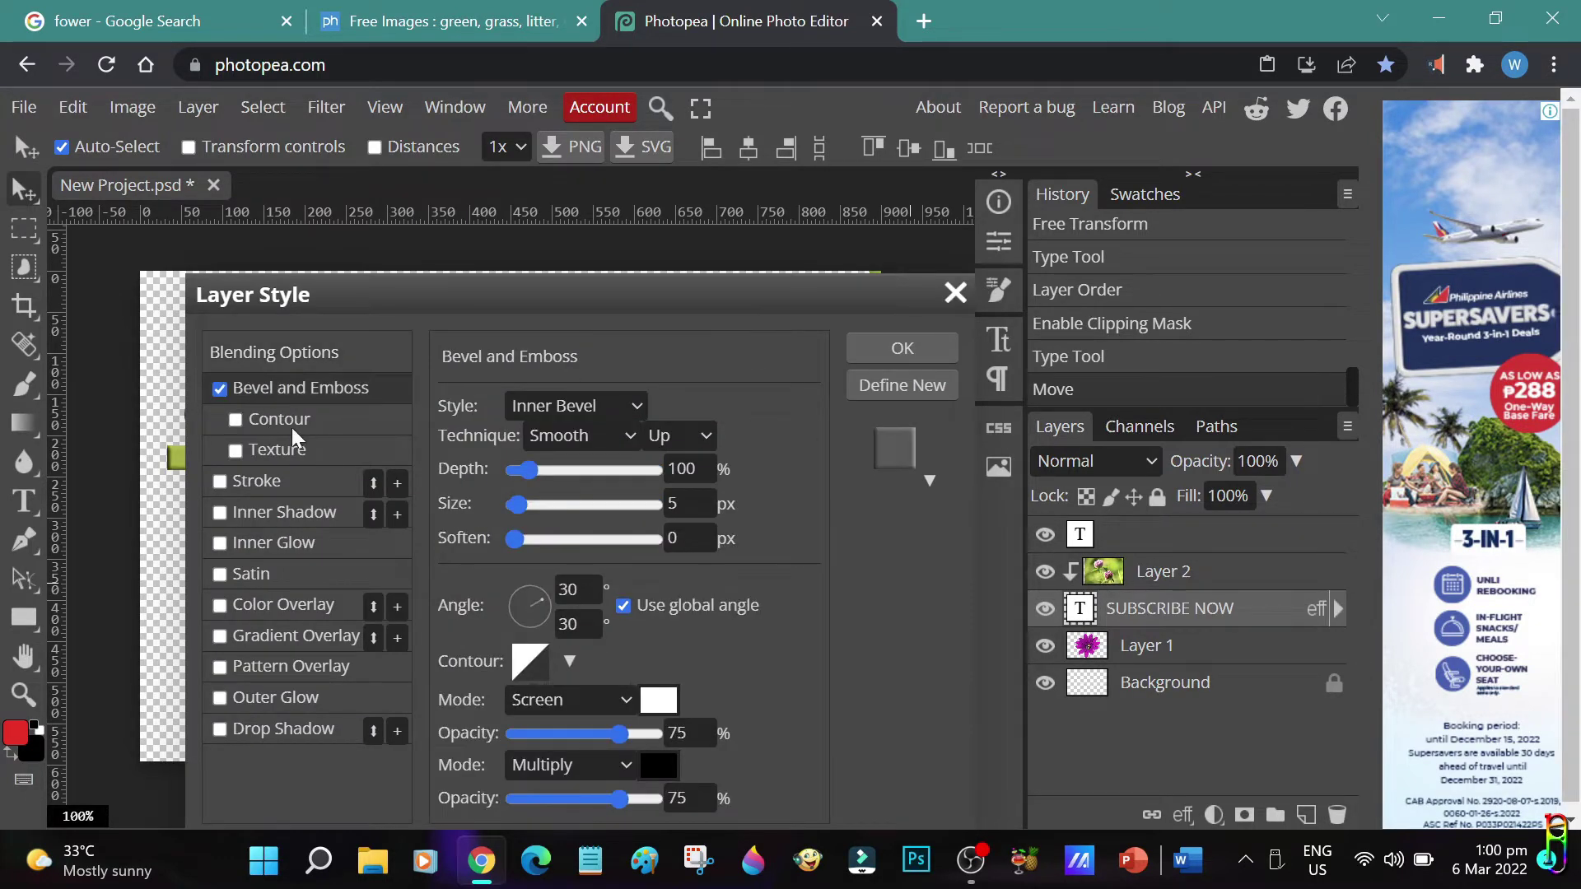
pyautogui.click(276, 729)
pyautogui.click(928, 352)
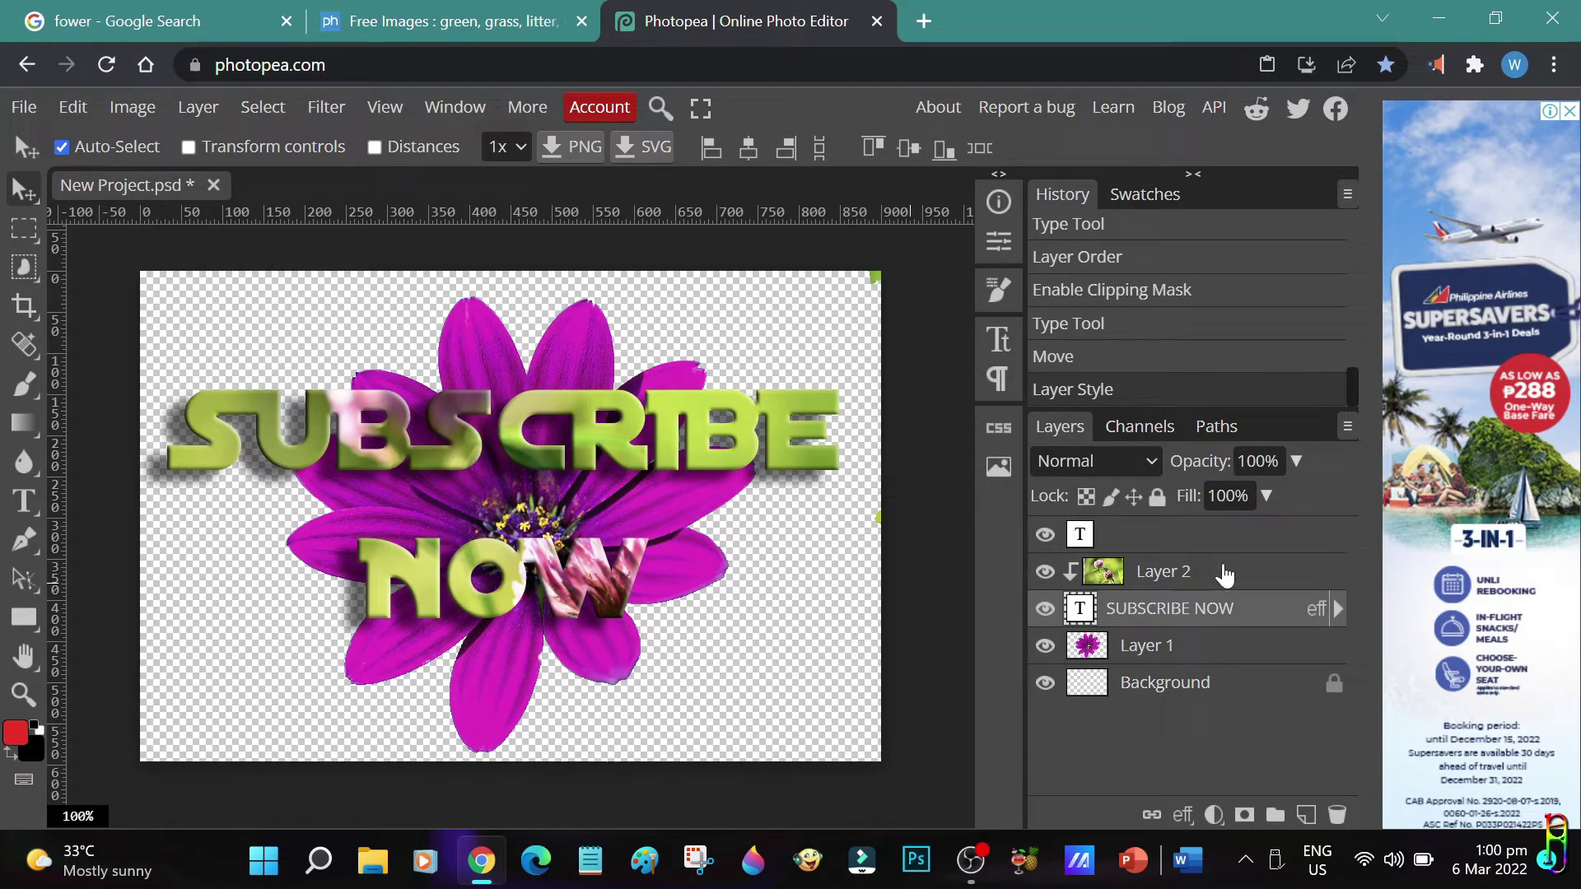
# Nudge the Layer 2 texture inside the letters and give it an Outer Glow.
pyautogui.click(1169, 573)
pyautogui.moveTo(676, 601); pyautogui.dragTo(679, 576)
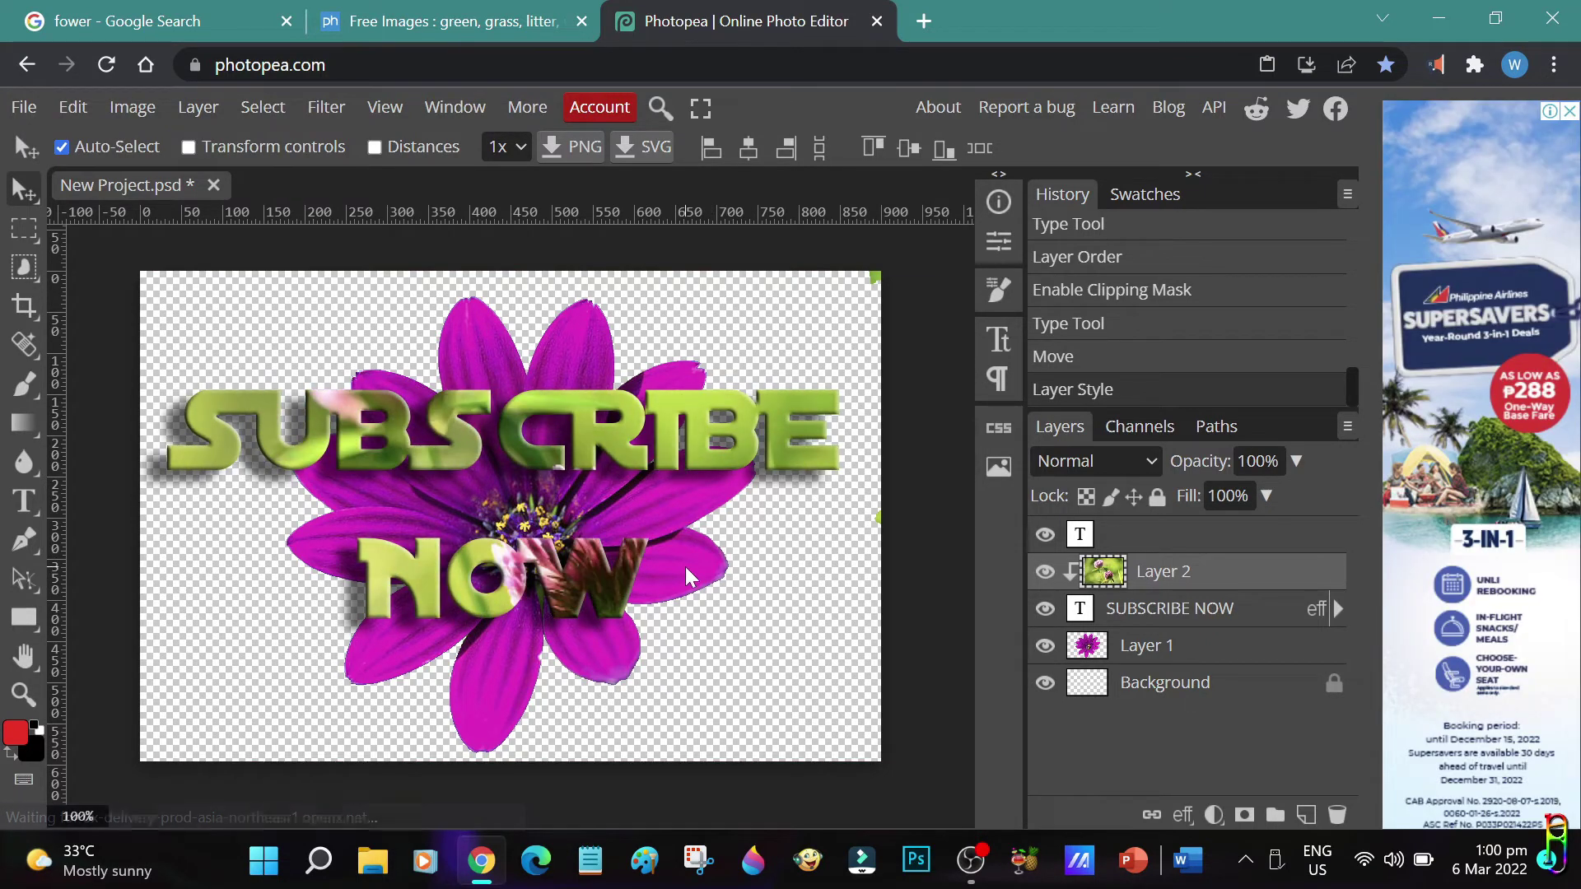
pyautogui.doubleClick(1250, 576)
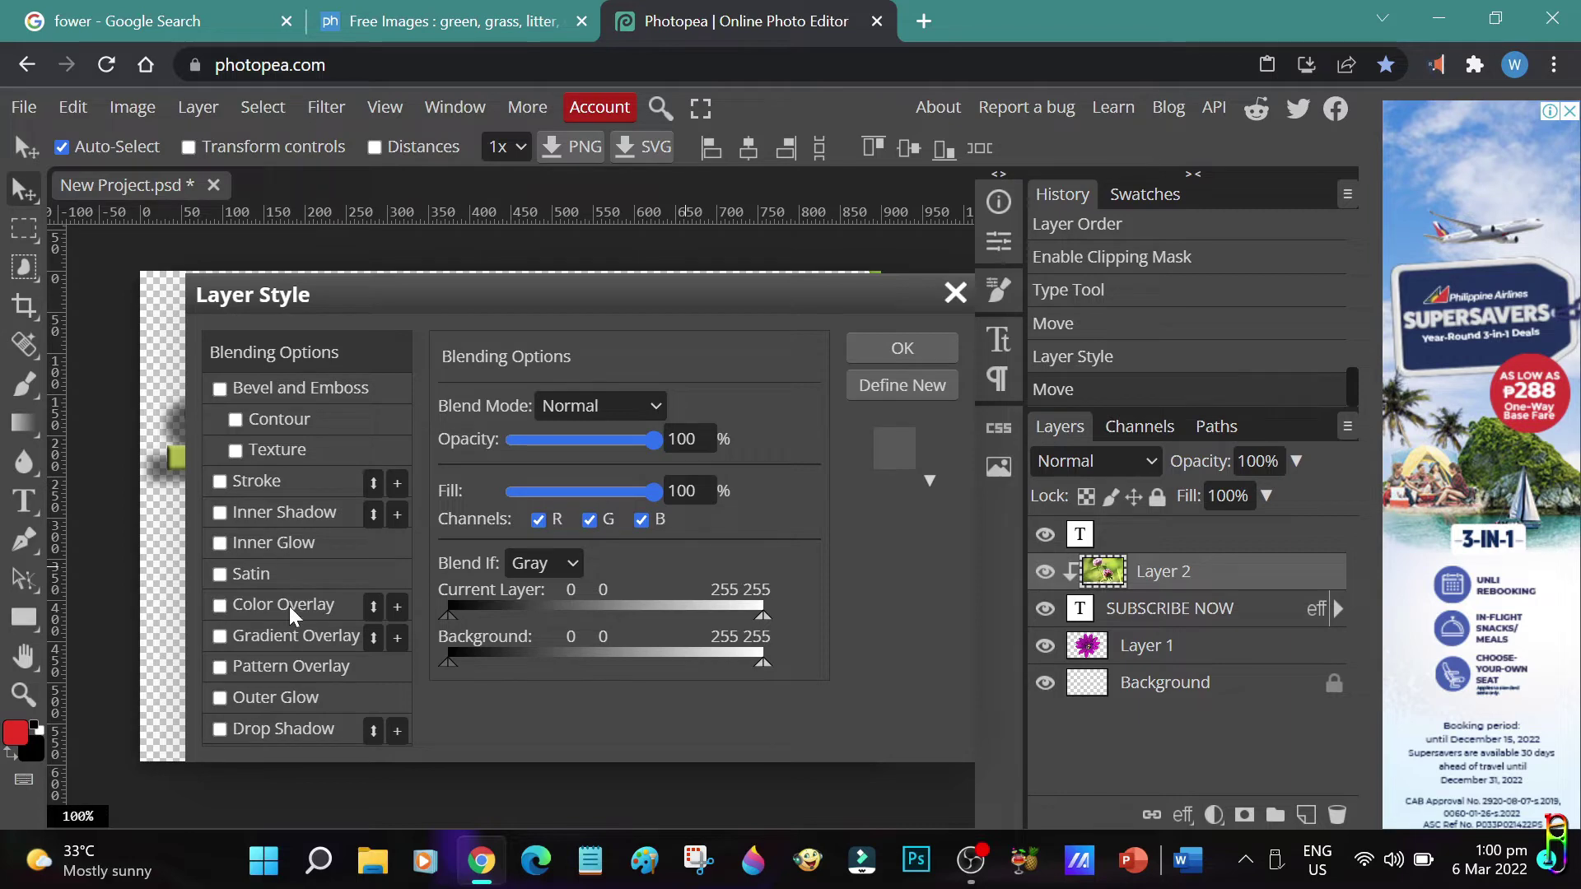
pyautogui.click(264, 700)
pyautogui.click(906, 348)
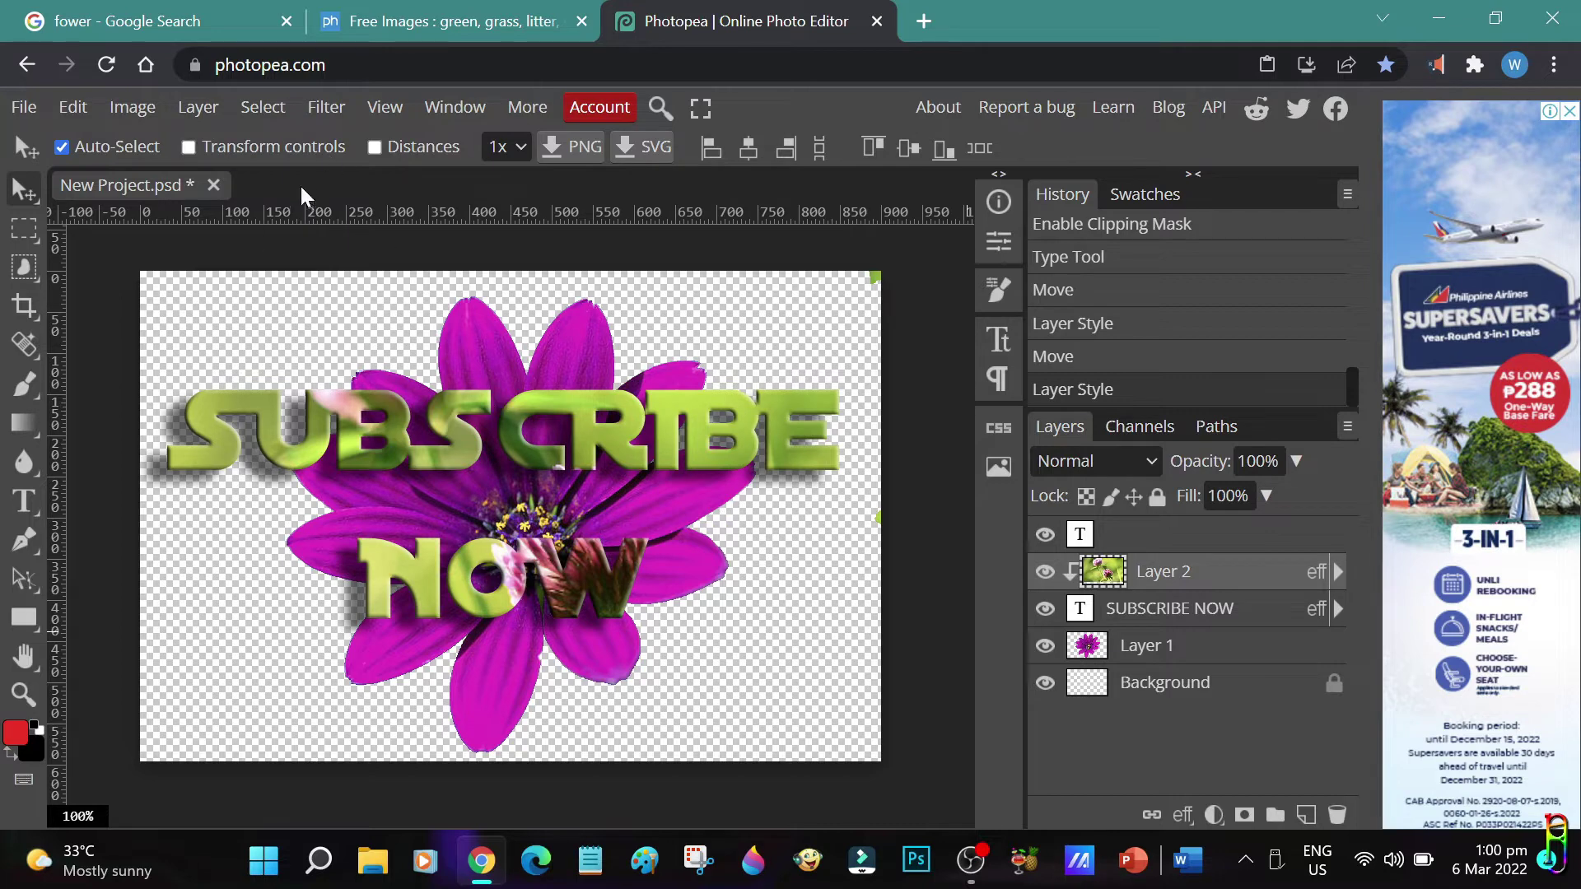
# Copy the grass and green bin photo from the free images page.
pyautogui.click(432, 18)
pyautogui.rightClick(752, 480)
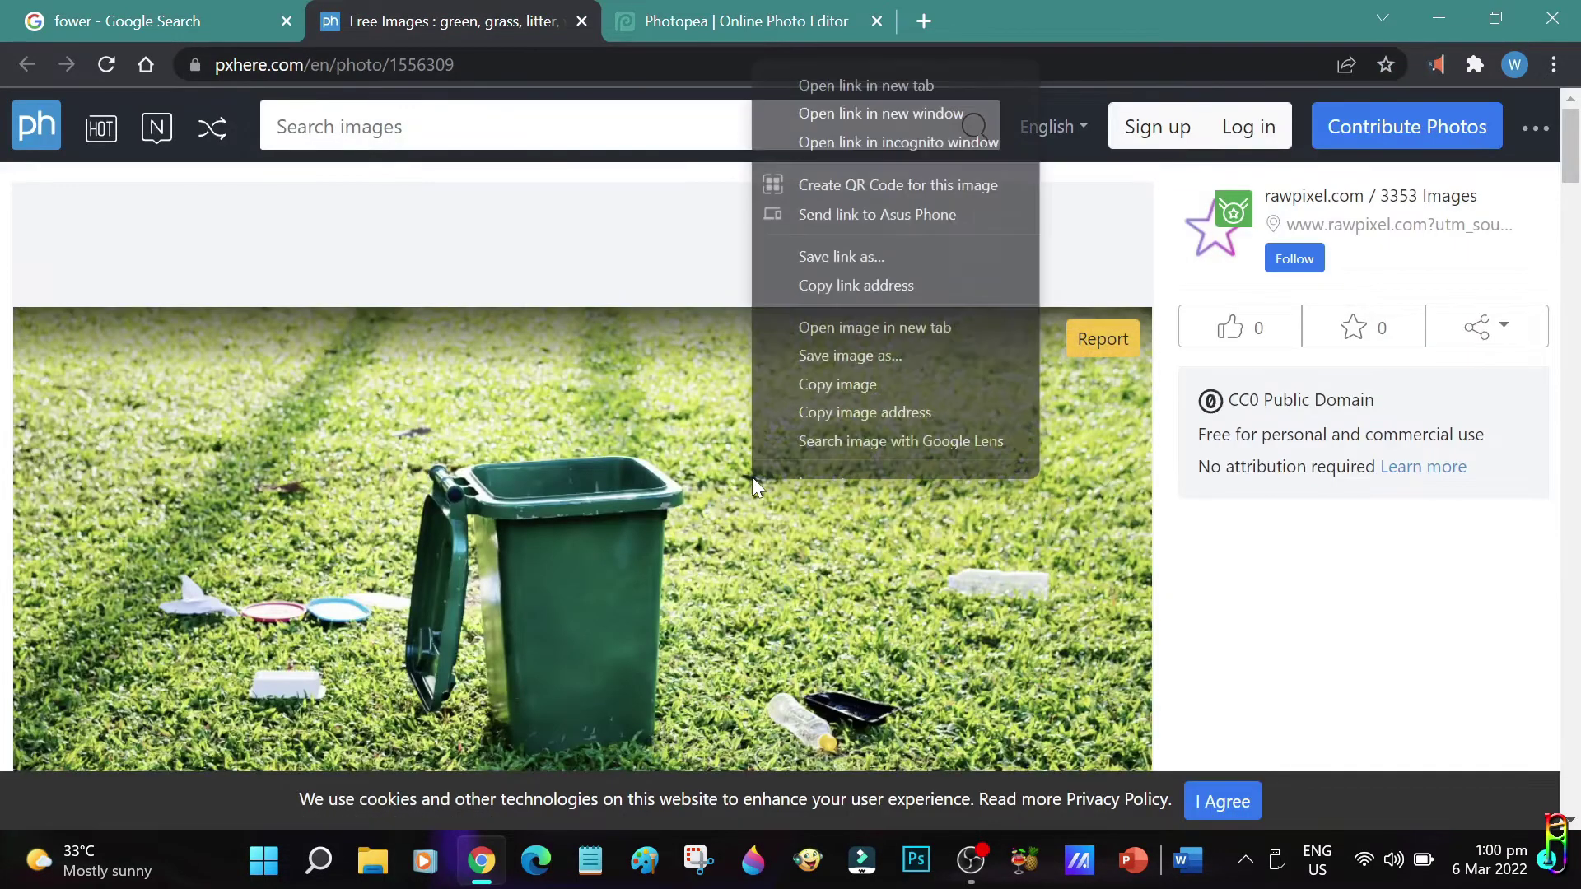
pyautogui.click(838, 397)
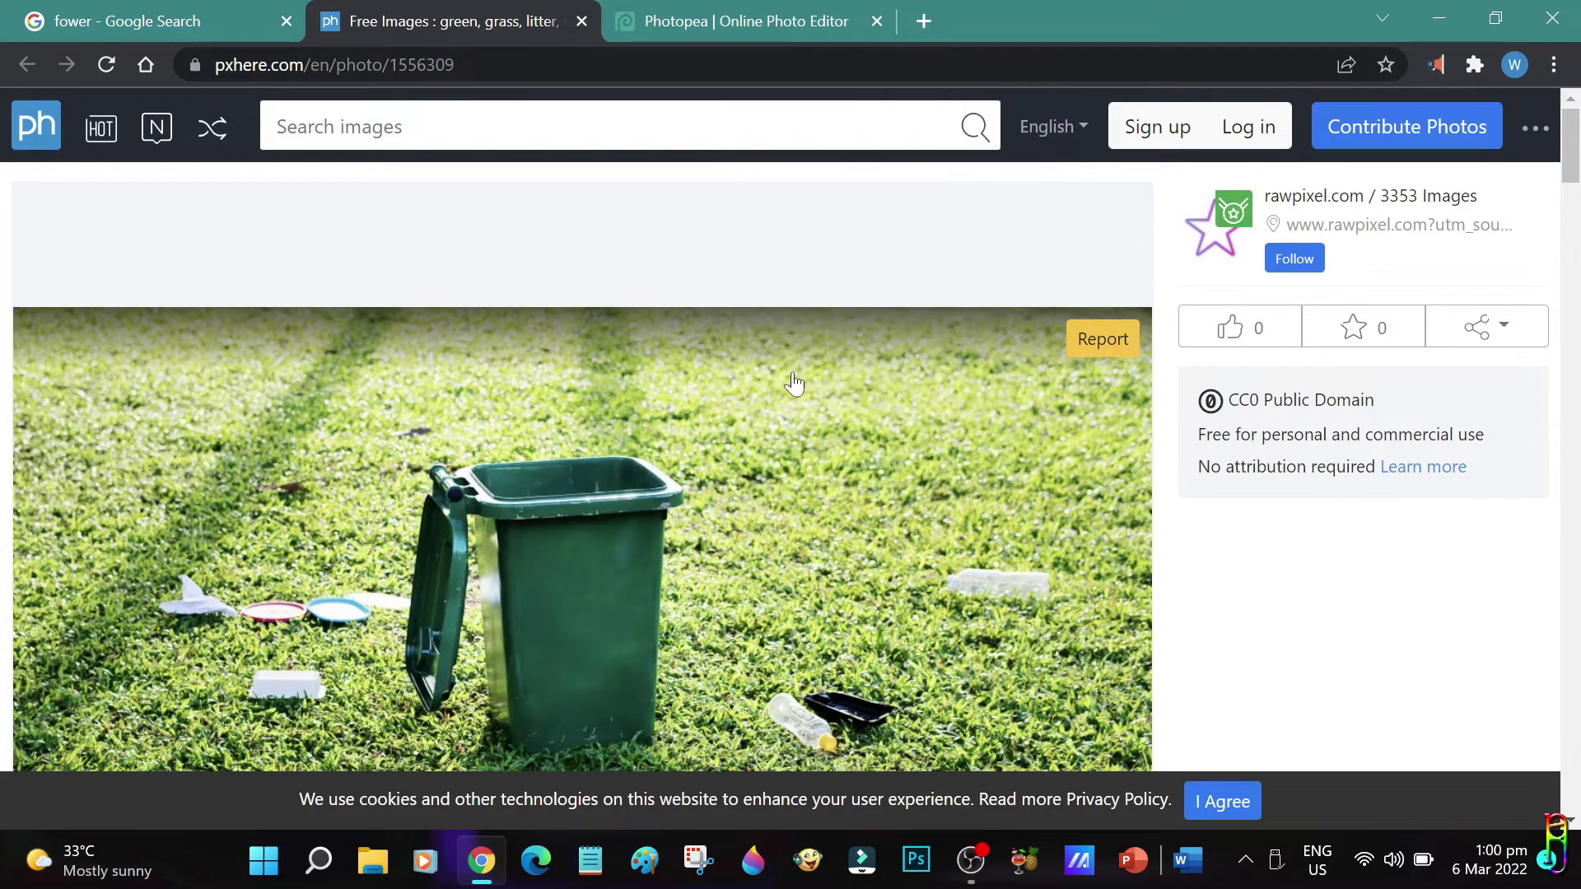
pyautogui.click(700, 20)
pyautogui.click(24, 107)
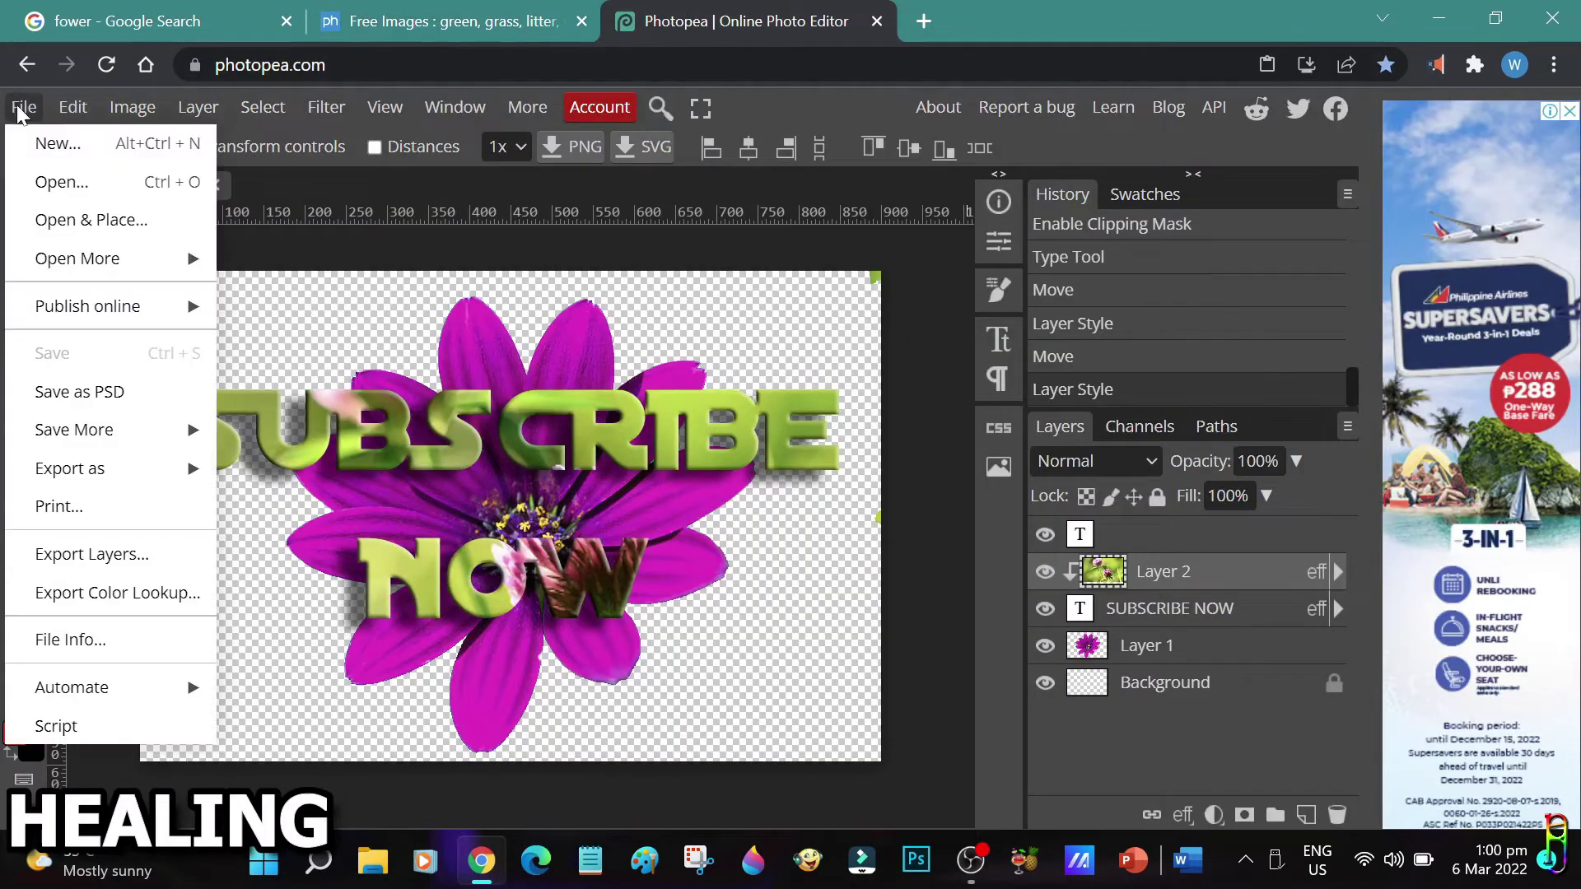
# Paste the grass-and-bin photo into a new blank document and pick the Spot Healing Brush.
pyautogui.click(60, 148)
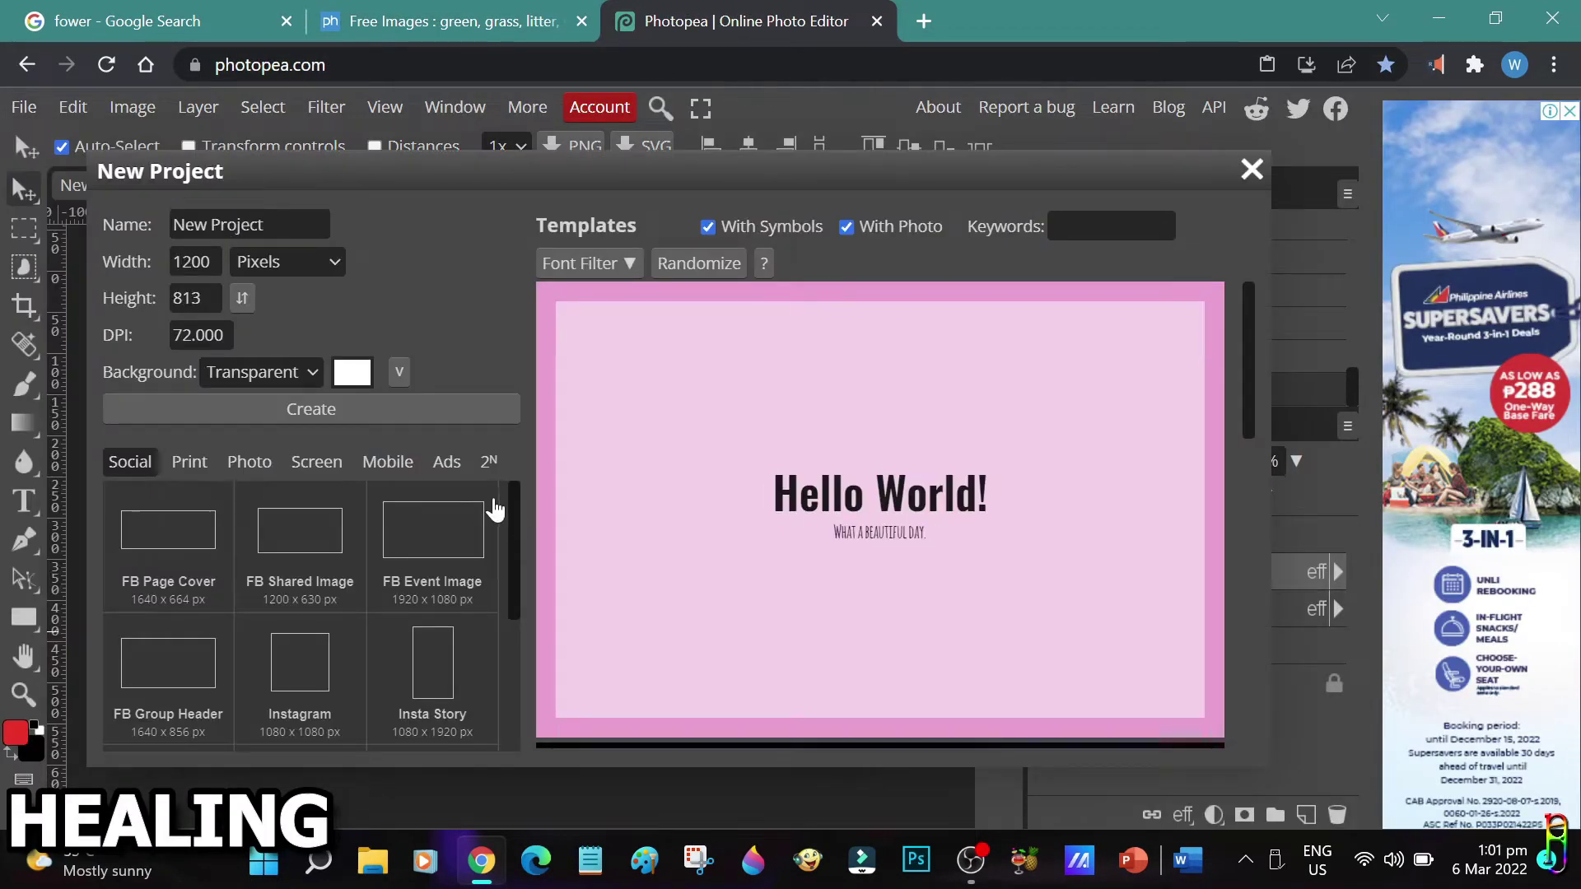
pyautogui.click(239, 419)
pyautogui.hotkey('ctrl', 'v')
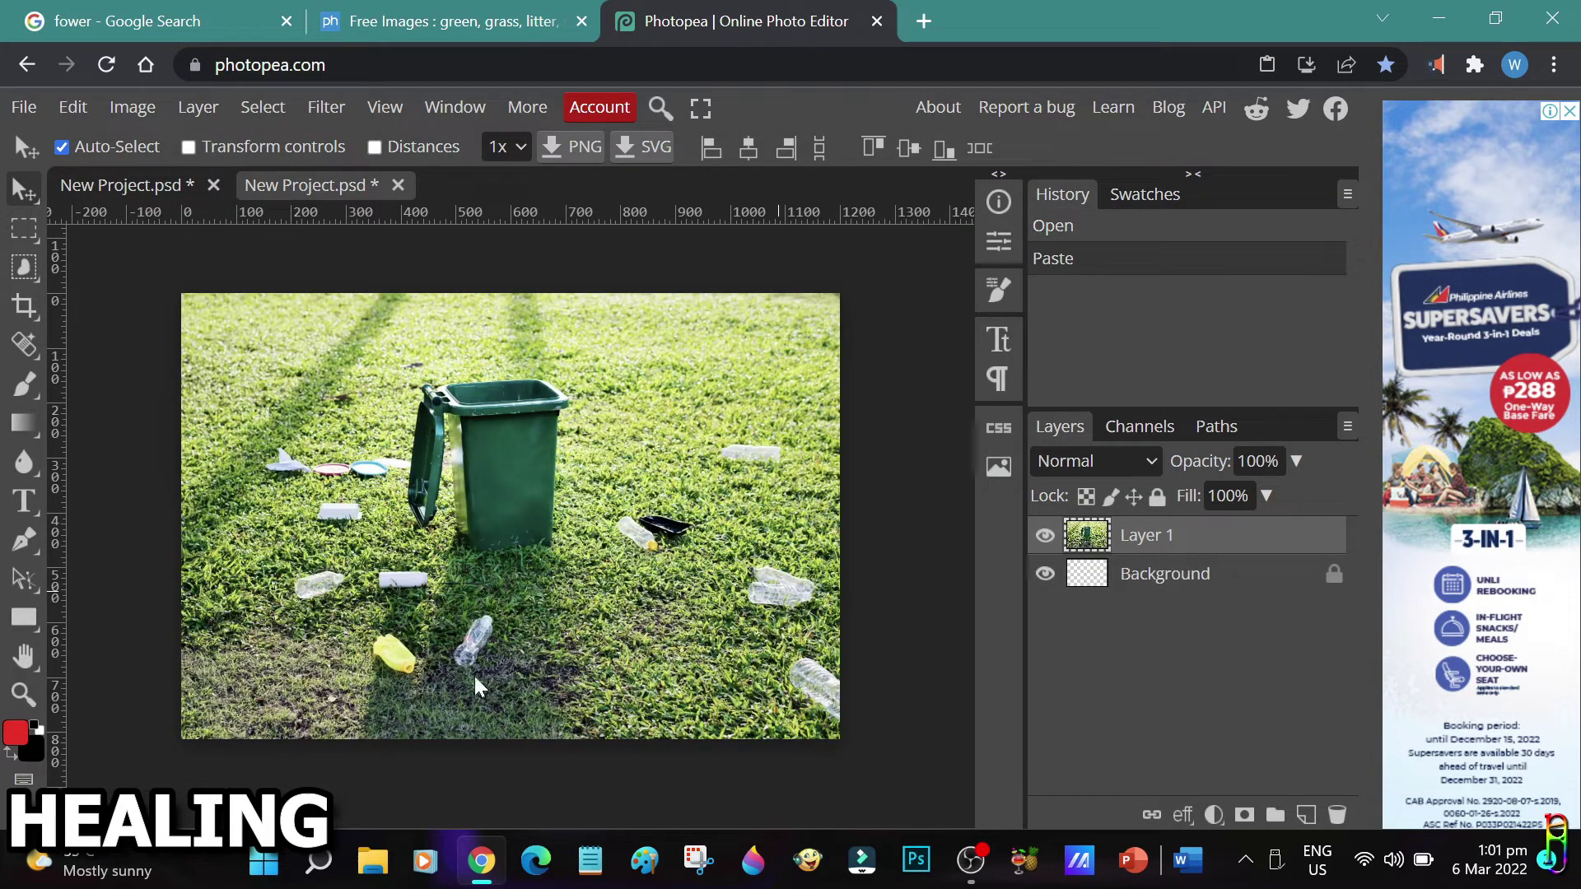
pyautogui.click(24, 344)
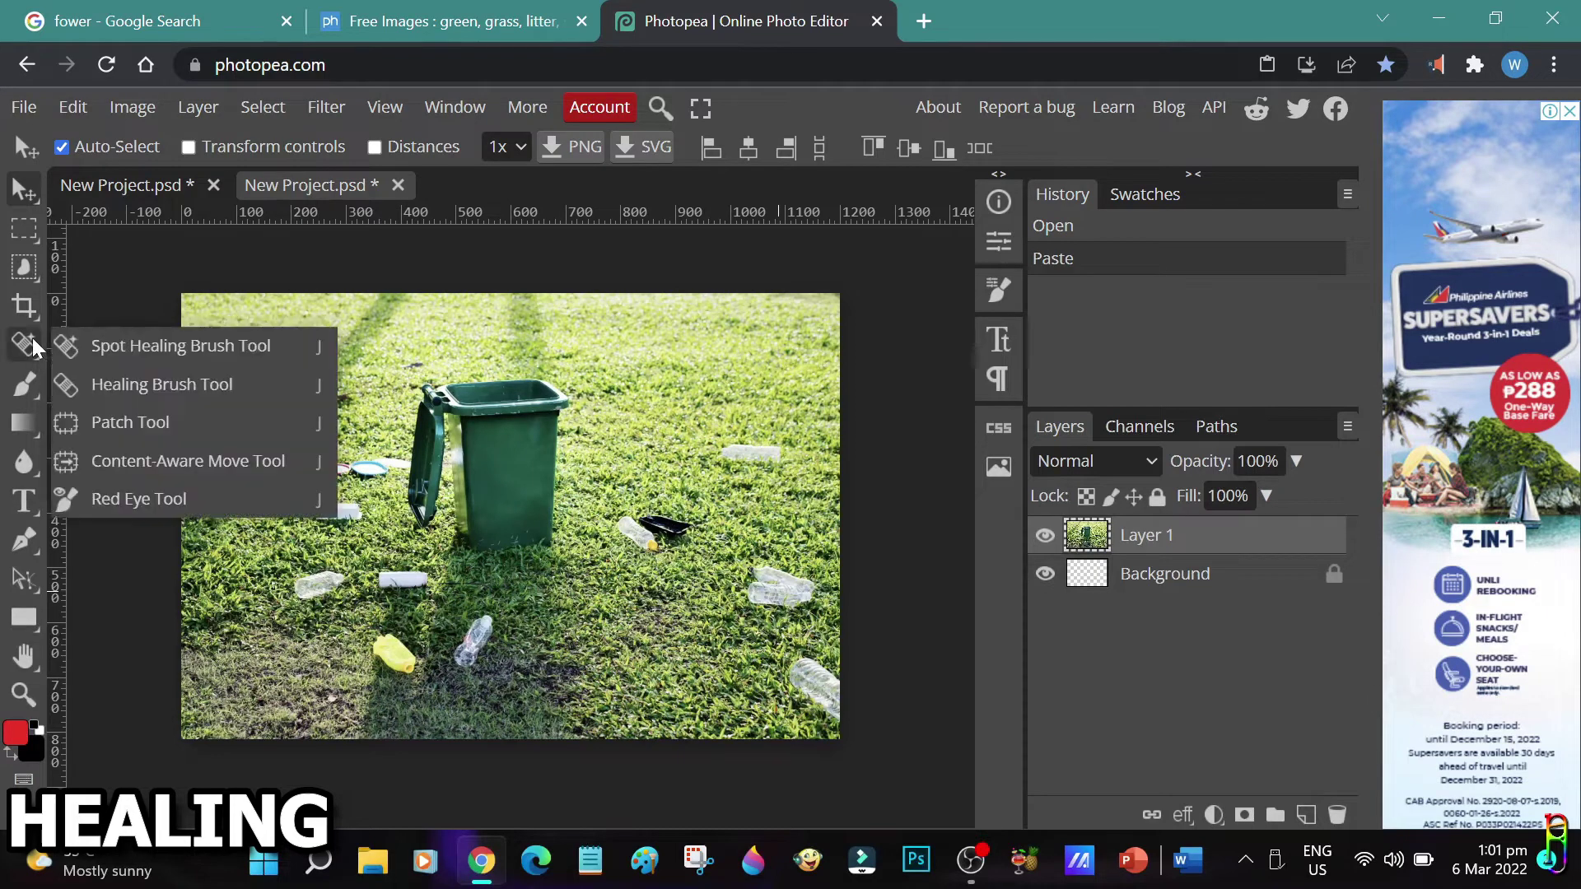
pyautogui.click(199, 347)
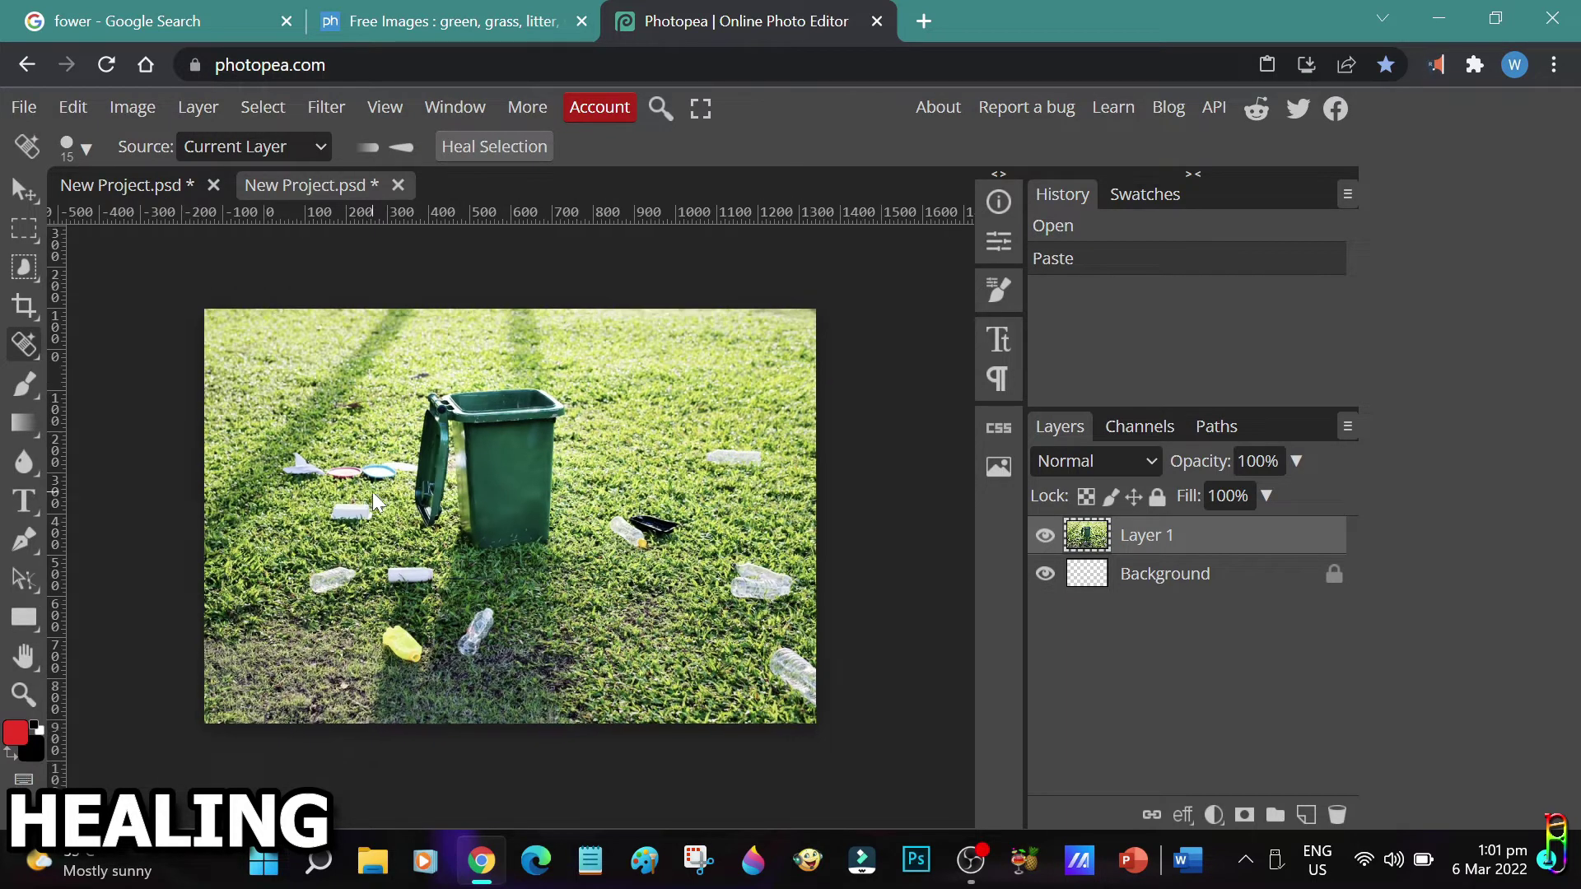
# At 100% zoom, heal away the lids, toy plane and white block on the grass.
pyautogui.hotkey('ctrl', '+')
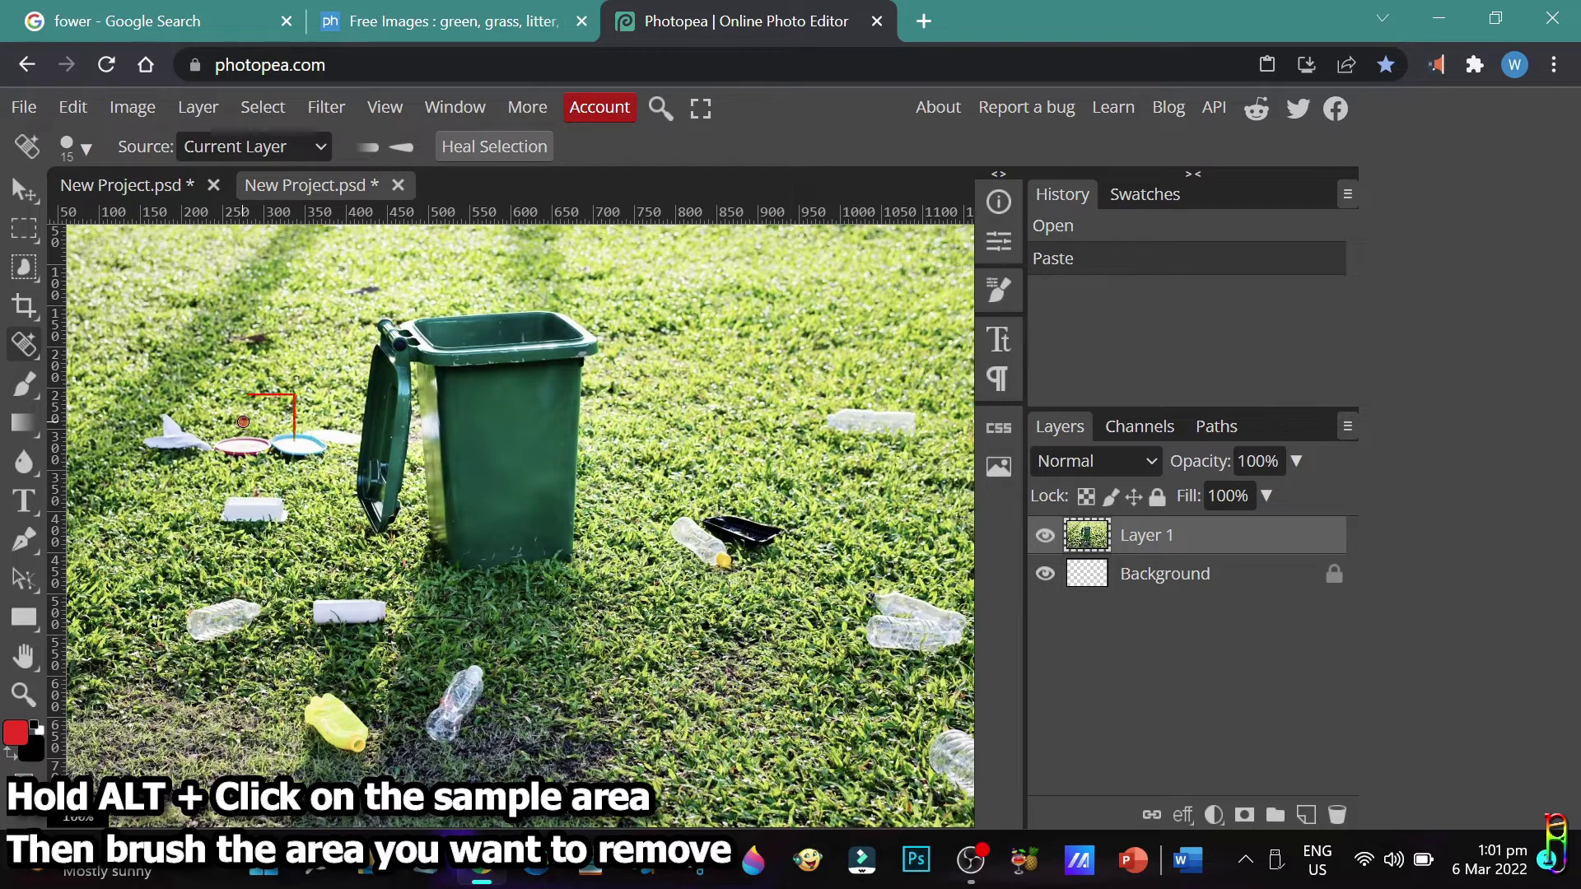
pyautogui.click(243, 422)
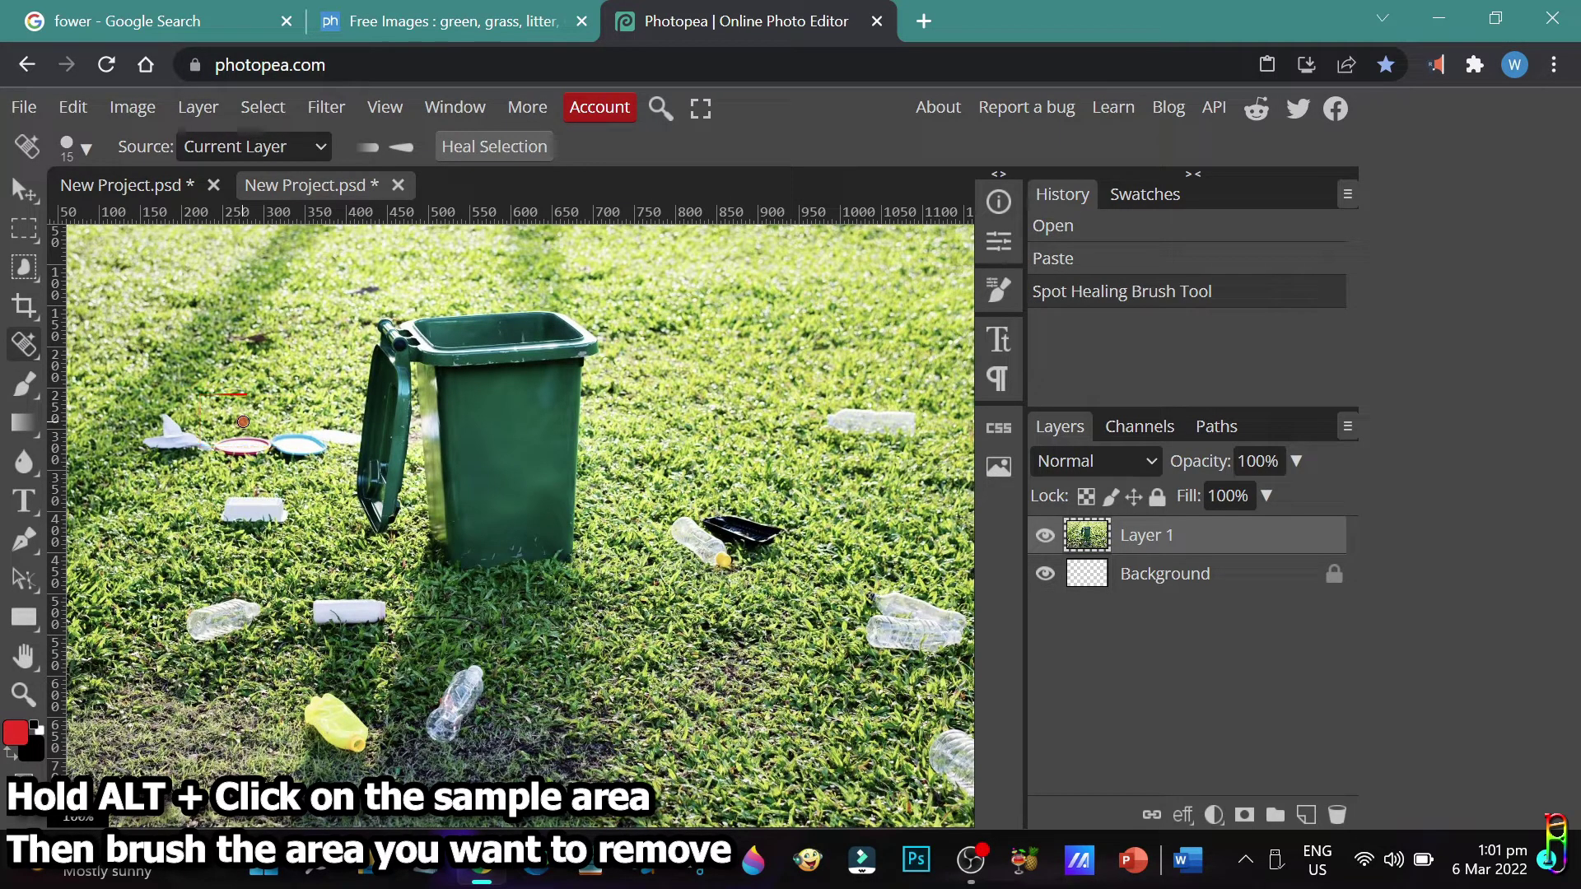
pyautogui.click(243, 422)
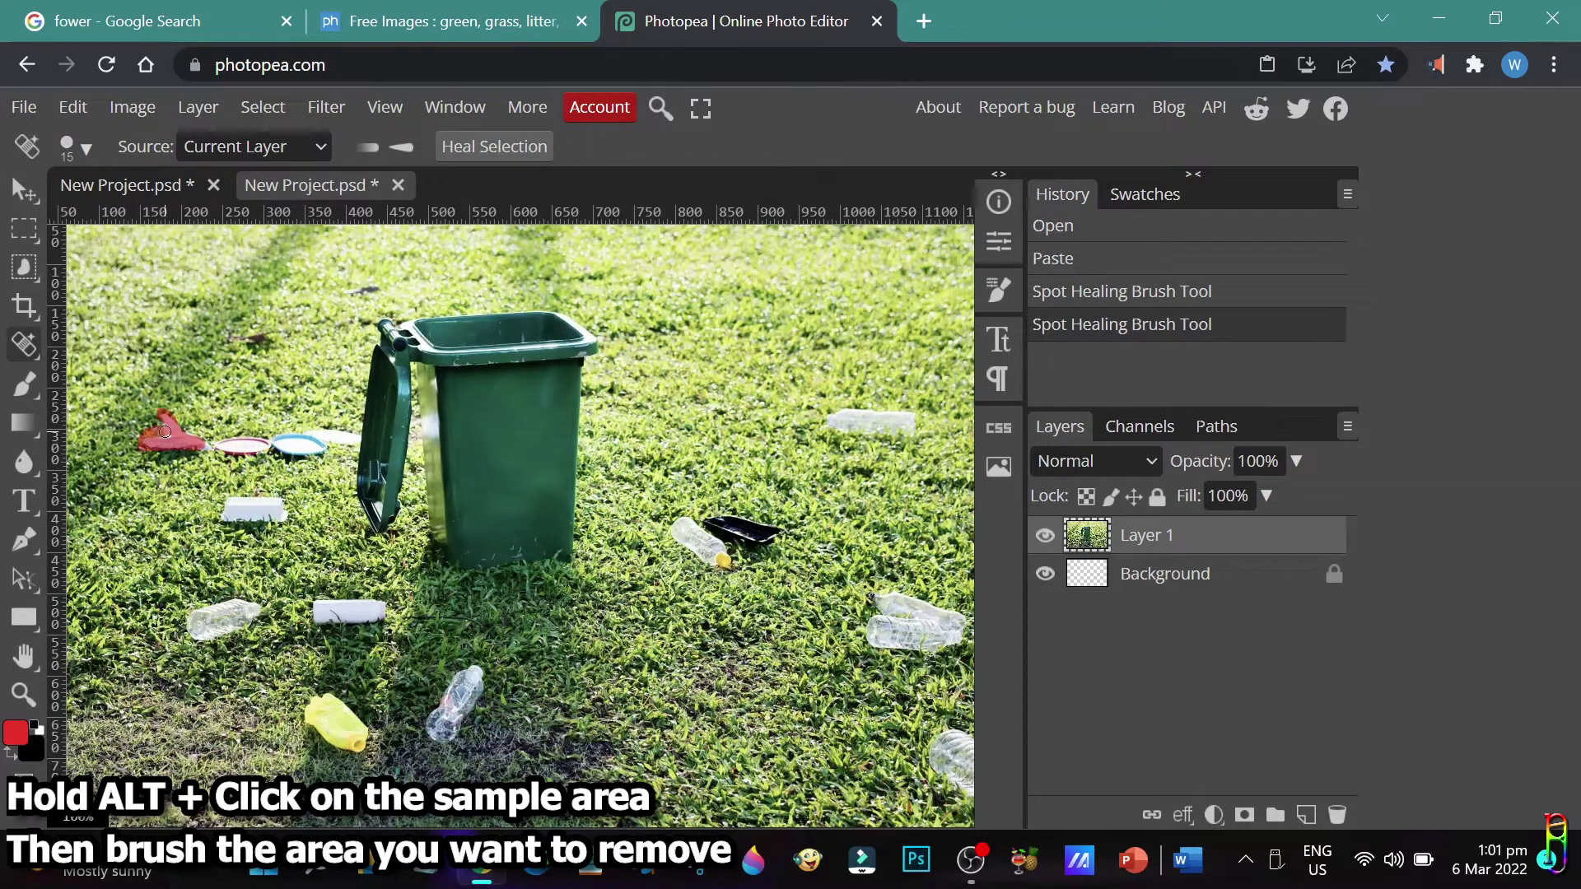
pyautogui.moveTo(182, 440); pyautogui.dragTo(314, 443)
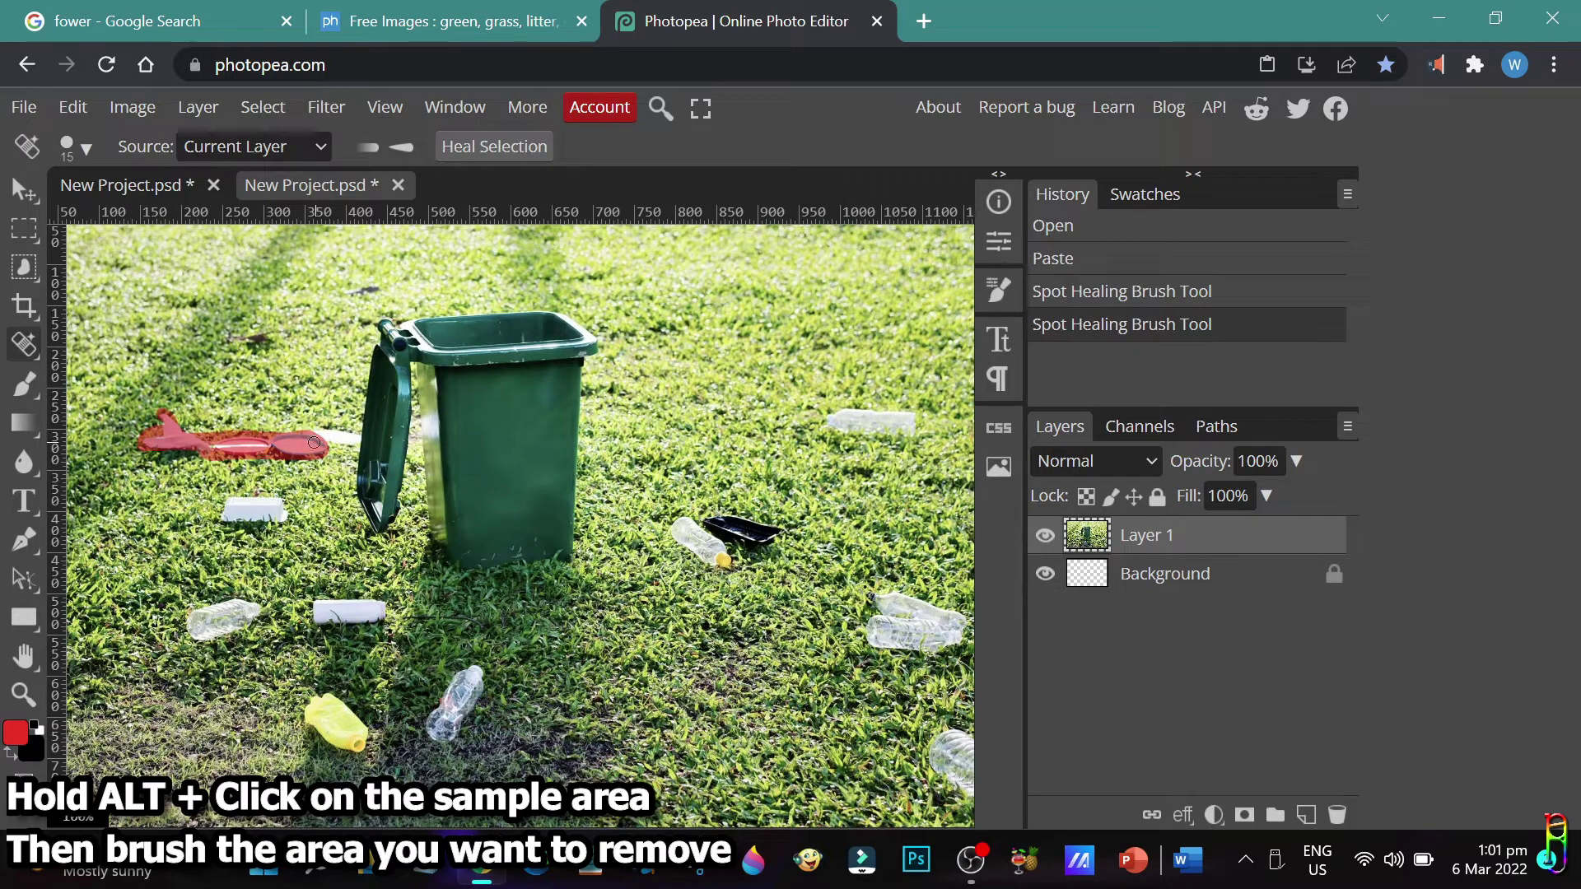
pyautogui.moveTo(204, 445); pyautogui.dragTo(203, 446)
pyautogui.click(202, 507)
pyautogui.moveTo(208, 506); pyautogui.dragTo(285, 505)
# Heal away the white tube, bottles, black tray, yellow jug and the right-side bottles.
pyautogui.moveTo(198, 610)
pyautogui.mouseDown()
pyautogui.moveTo(298, 608)
pyautogui.moveTo(192, 620)
pyautogui.mouseUp()
pyautogui.moveTo(657, 525)
pyautogui.mouseDown()
pyautogui.moveTo(776, 524)
pyautogui.moveTo(654, 539)
pyautogui.moveTo(726, 543)
pyautogui.mouseUp()
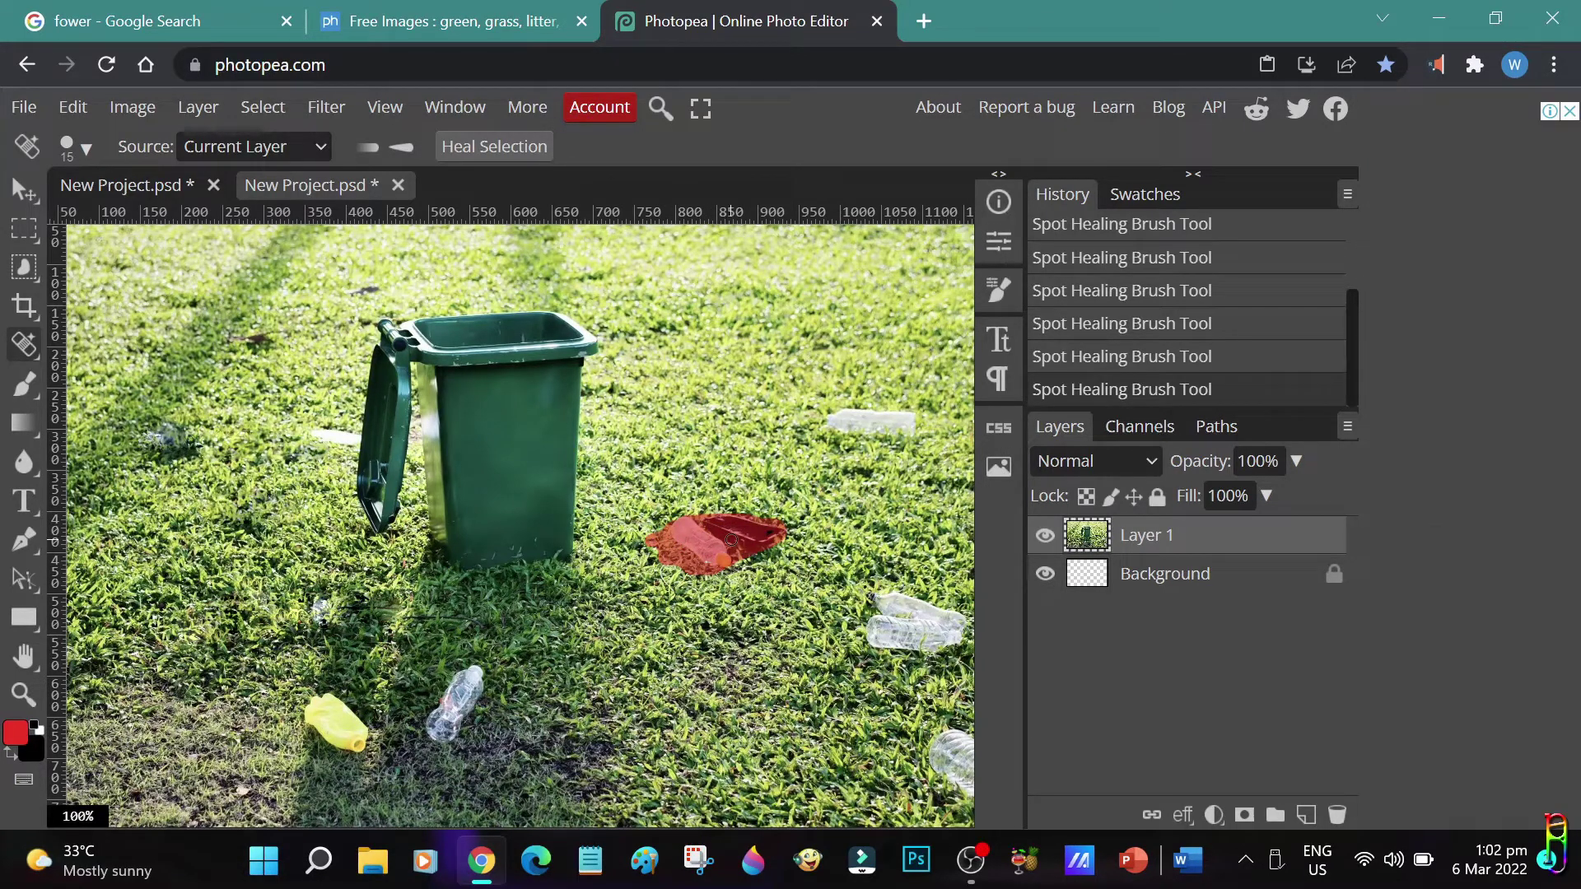
pyautogui.moveTo(732, 539); pyautogui.dragTo(731, 540)
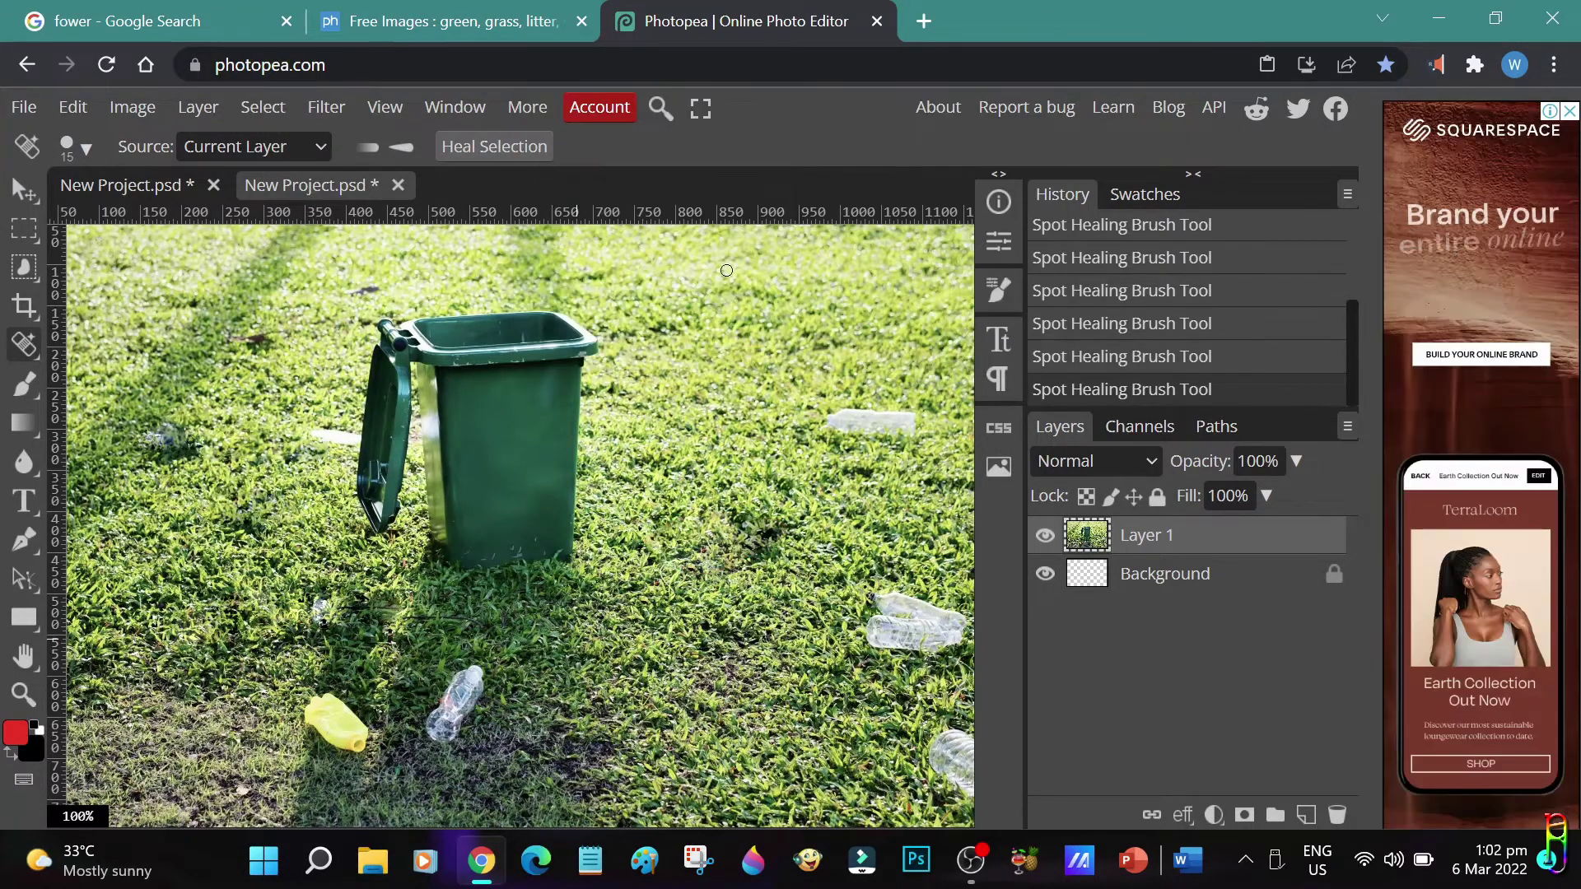
pyautogui.moveTo(490, 657)
pyautogui.mouseDown()
pyautogui.moveTo(438, 715)
pyautogui.moveTo(472, 695)
pyautogui.moveTo(451, 734)
pyautogui.moveTo(450, 686)
pyautogui.mouseUp()
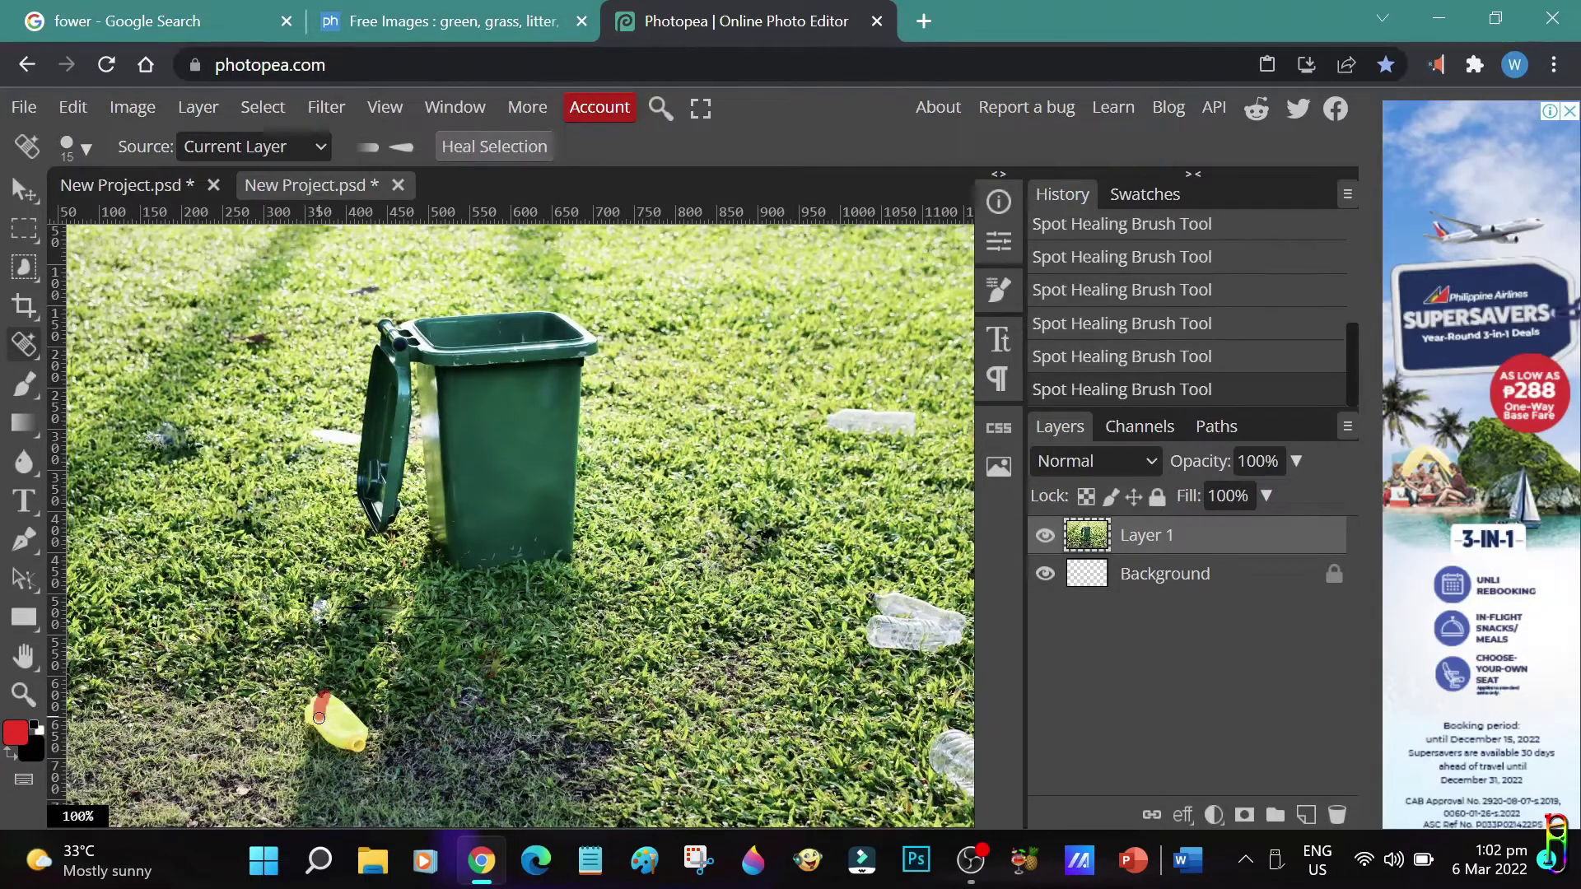
pyautogui.moveTo(317, 709)
pyautogui.mouseDown()
pyautogui.moveTo(353, 722)
pyautogui.moveTo(320, 728)
pyautogui.moveTo(355, 744)
pyautogui.mouseUp()
pyautogui.moveTo(910, 418)
pyautogui.mouseDown()
pyautogui.moveTo(852, 494)
pyautogui.moveTo(877, 631)
pyautogui.moveTo(914, 630)
pyautogui.moveTo(967, 778)
pyautogui.moveTo(943, 753)
pyautogui.mouseUp()
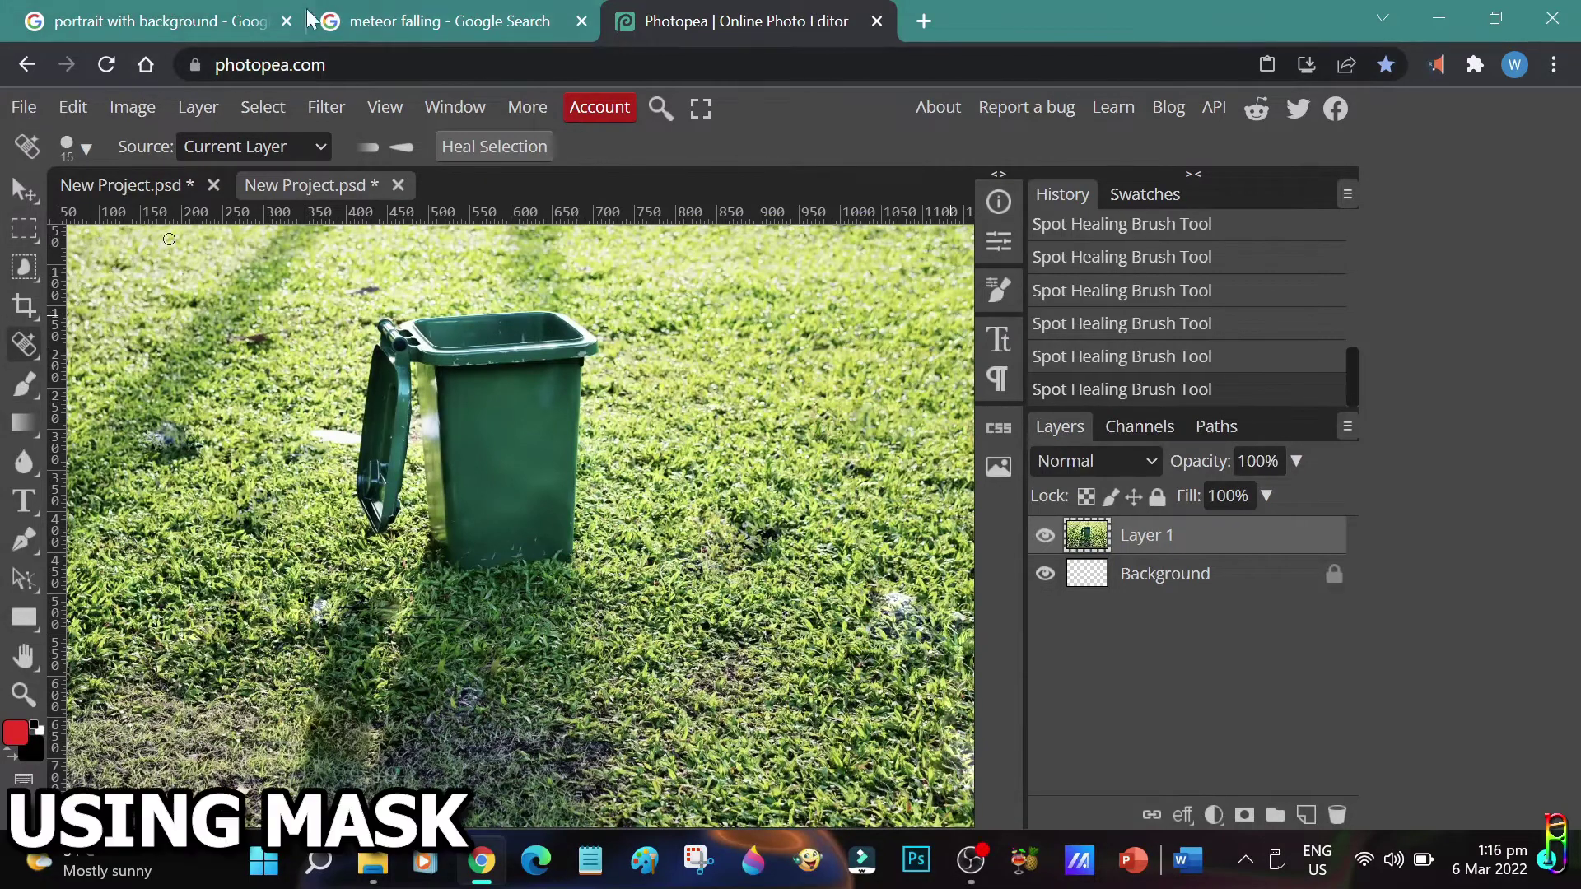
pyautogui.click(171, 18)
# Copy the girl-with-umbrella photo from Google Images.
pyautogui.rightClick(1235, 400)
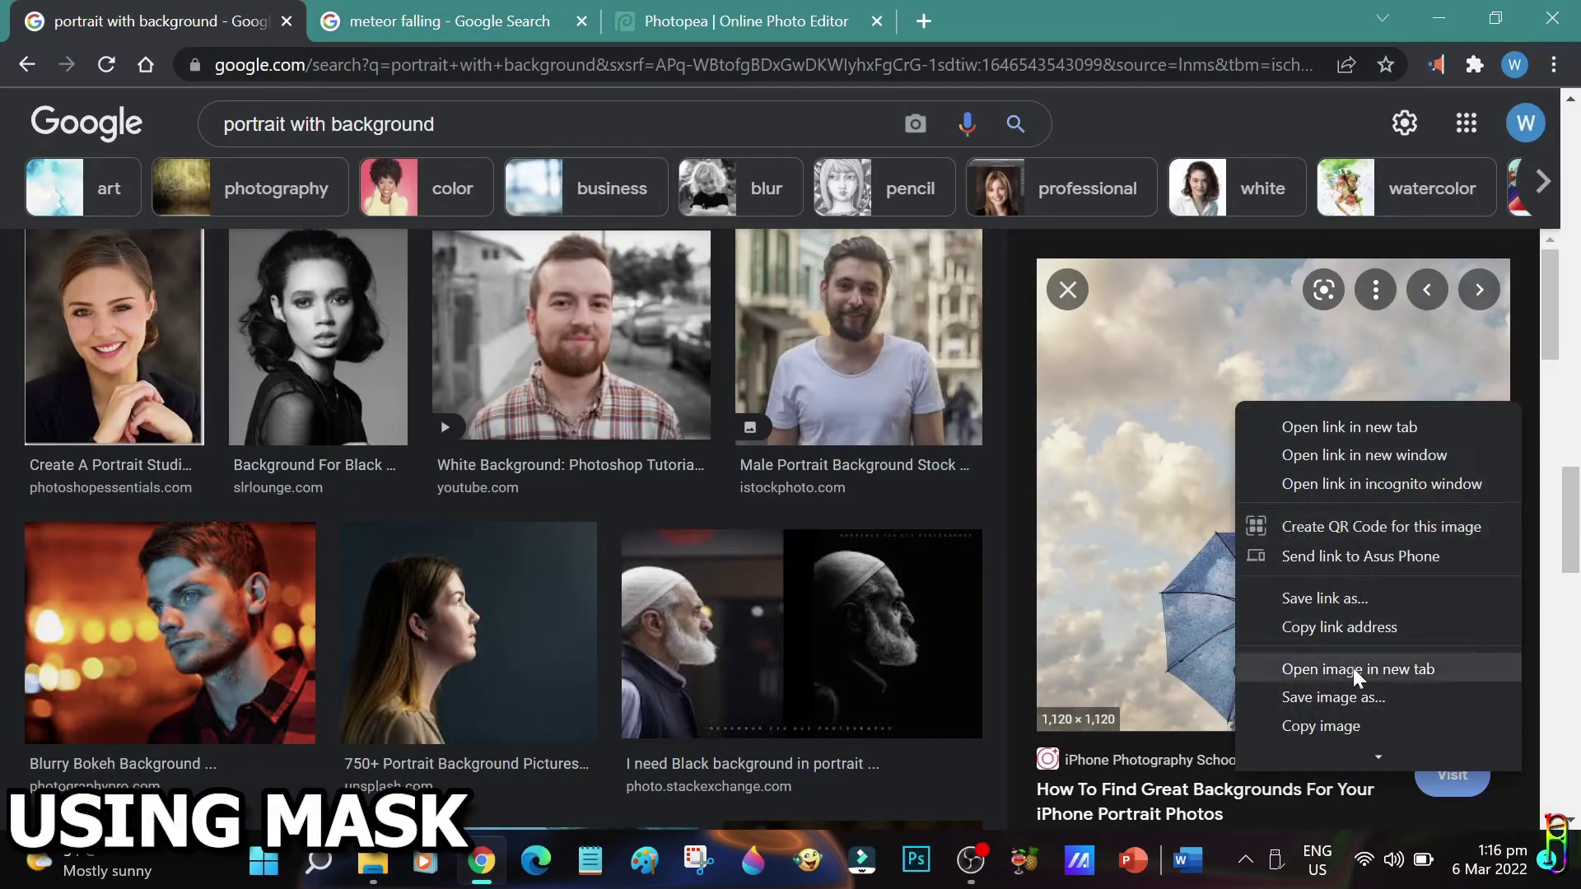
pyautogui.click(1331, 720)
pyautogui.click(709, 21)
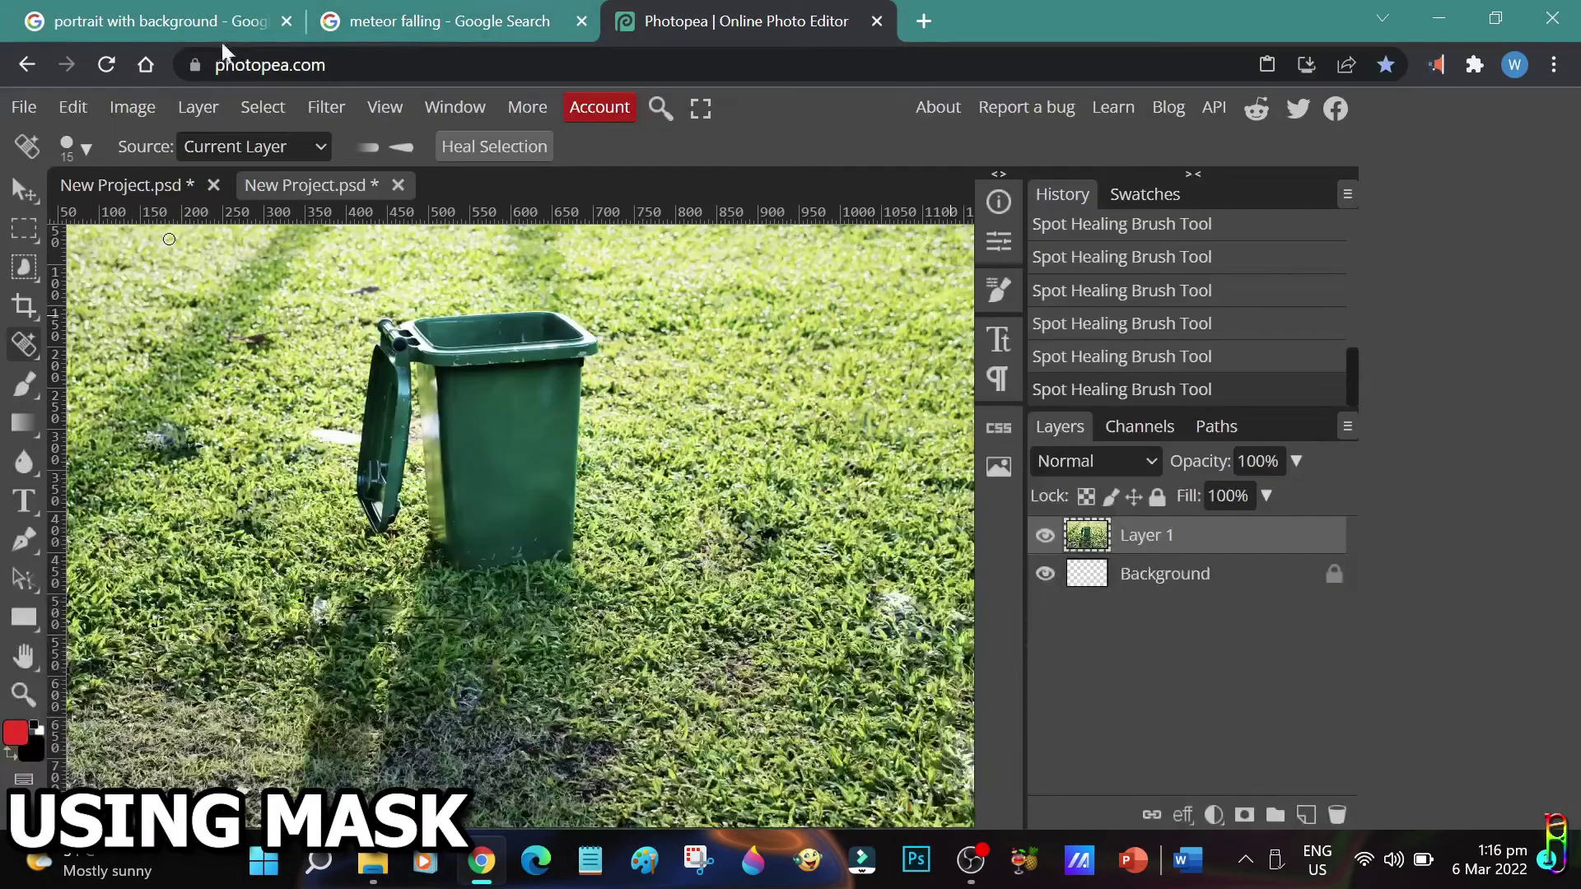
# Paste it into a new document, add a raster mask, and view the mask alone.
pyautogui.click(23, 109)
pyautogui.click(49, 132)
pyautogui.click(229, 398)
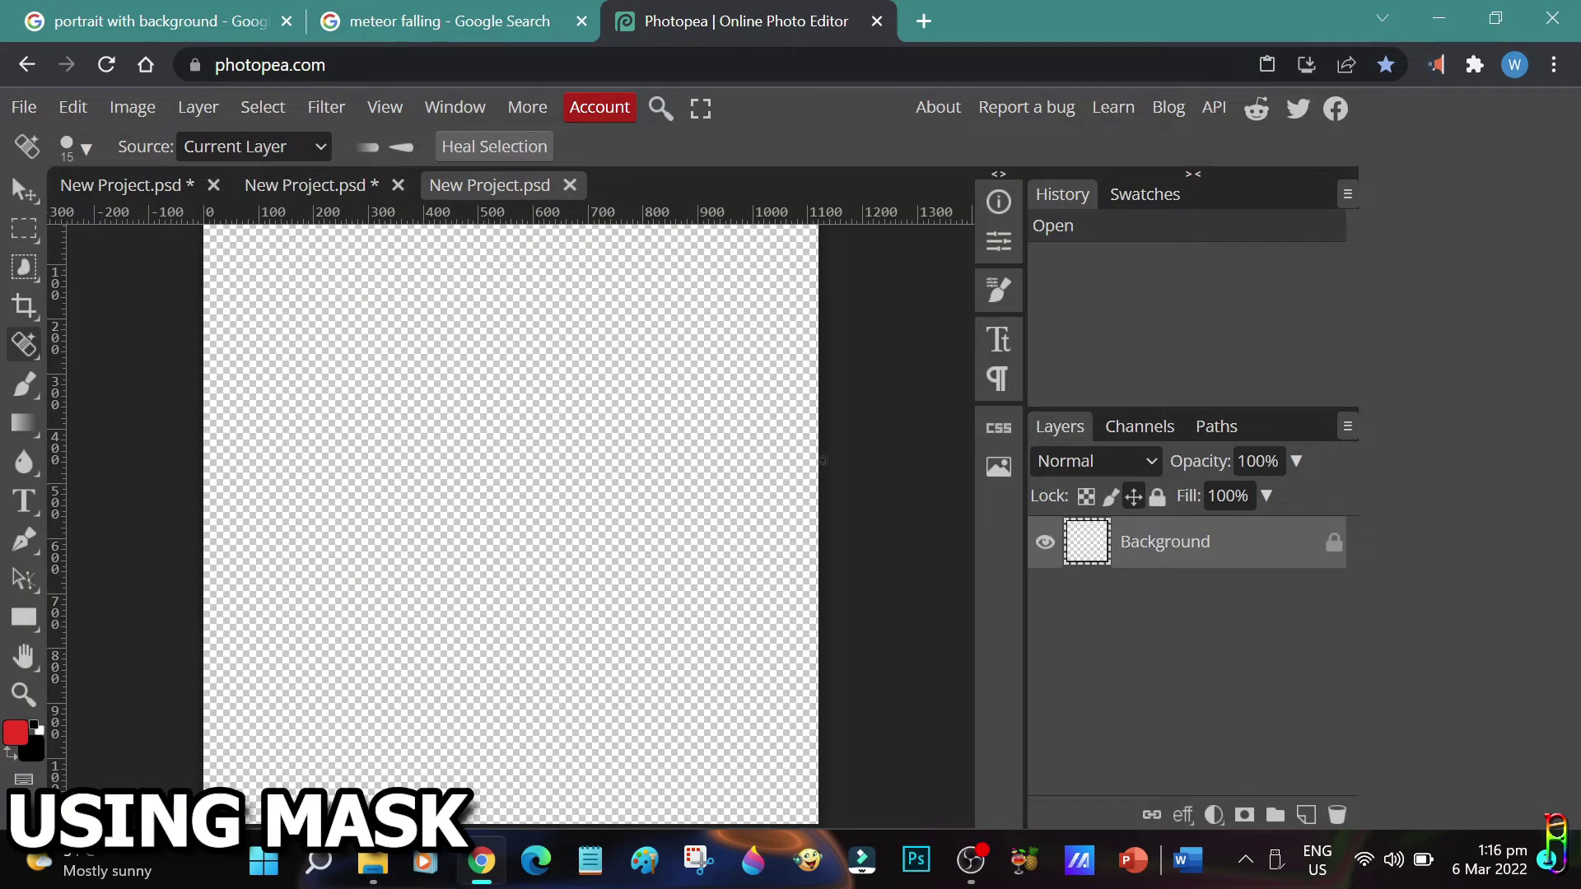
pyautogui.hotkey('ctrl', 'v')
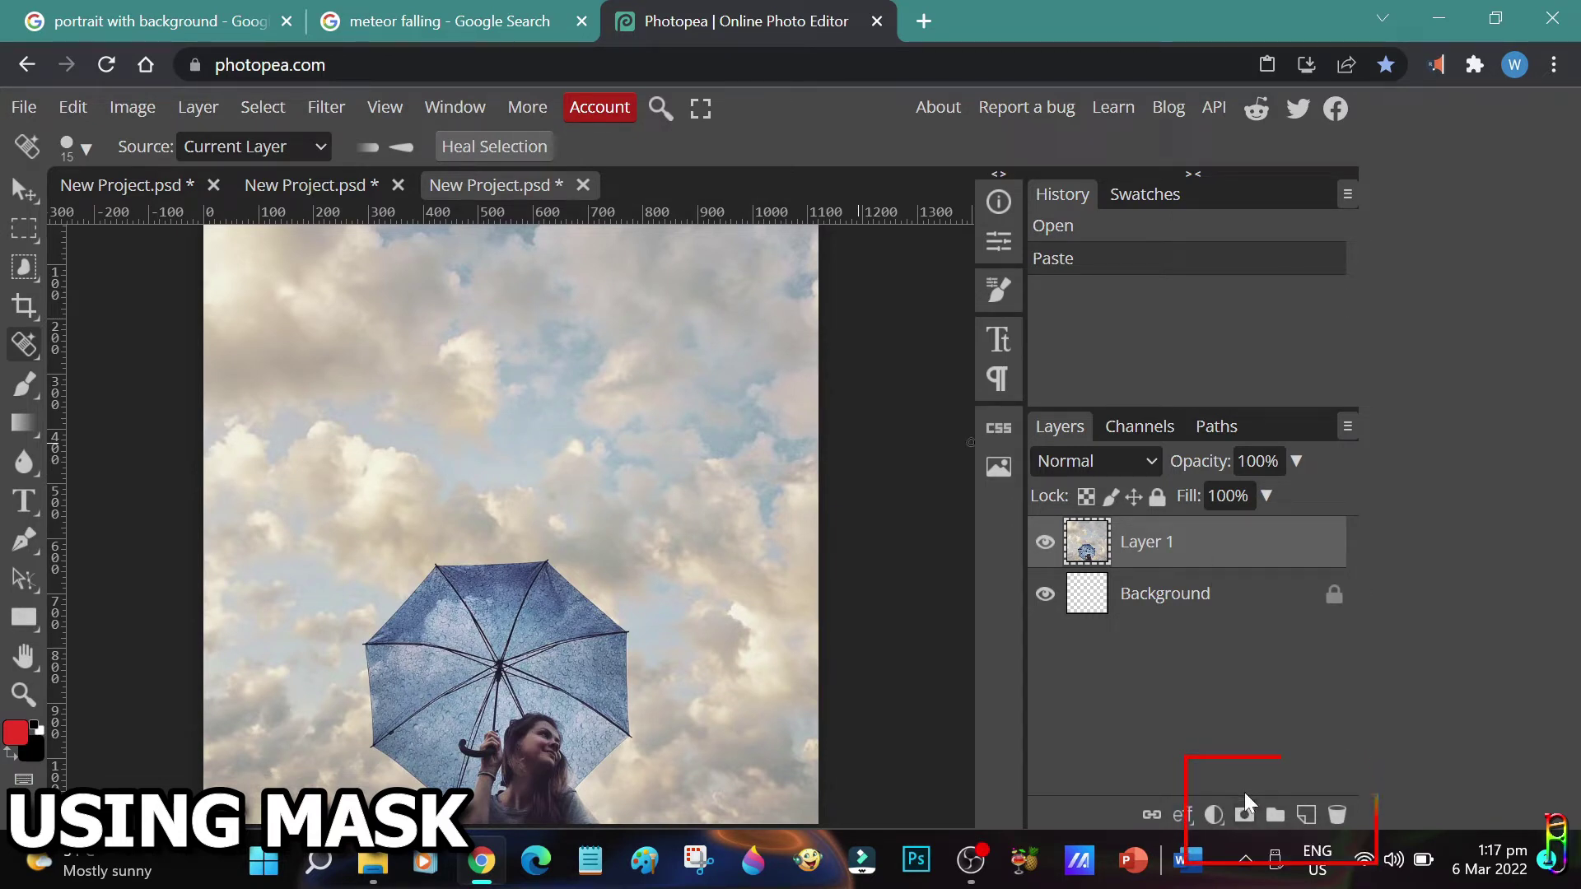
pyautogui.click(1244, 815)
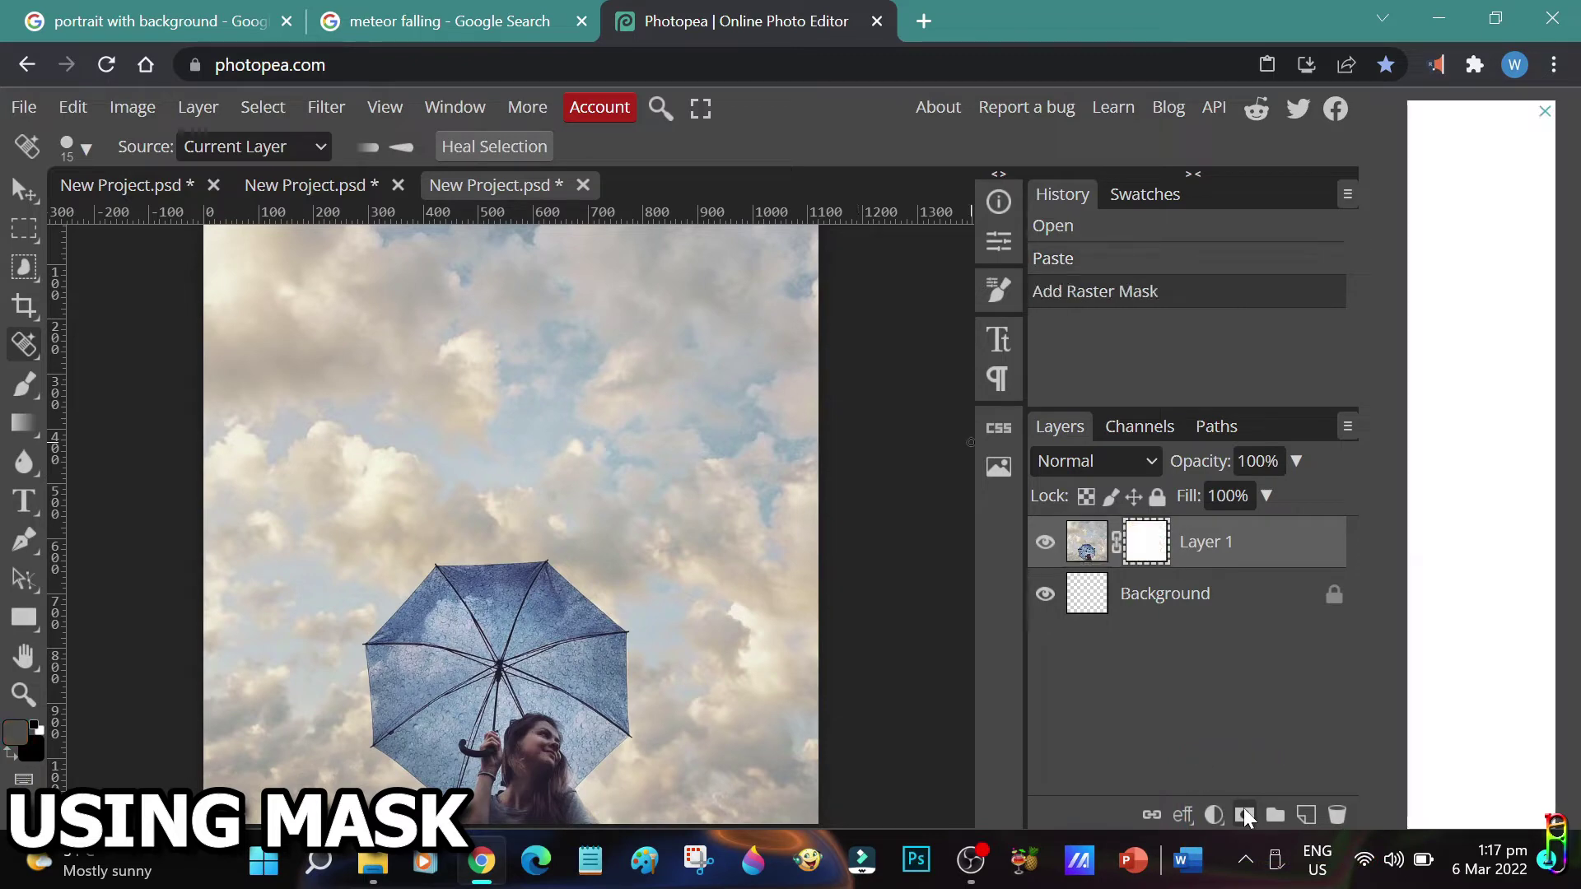
pyautogui.keyDown('alt'); pyautogui.click(1155, 547); pyautogui.keyUp('alt')
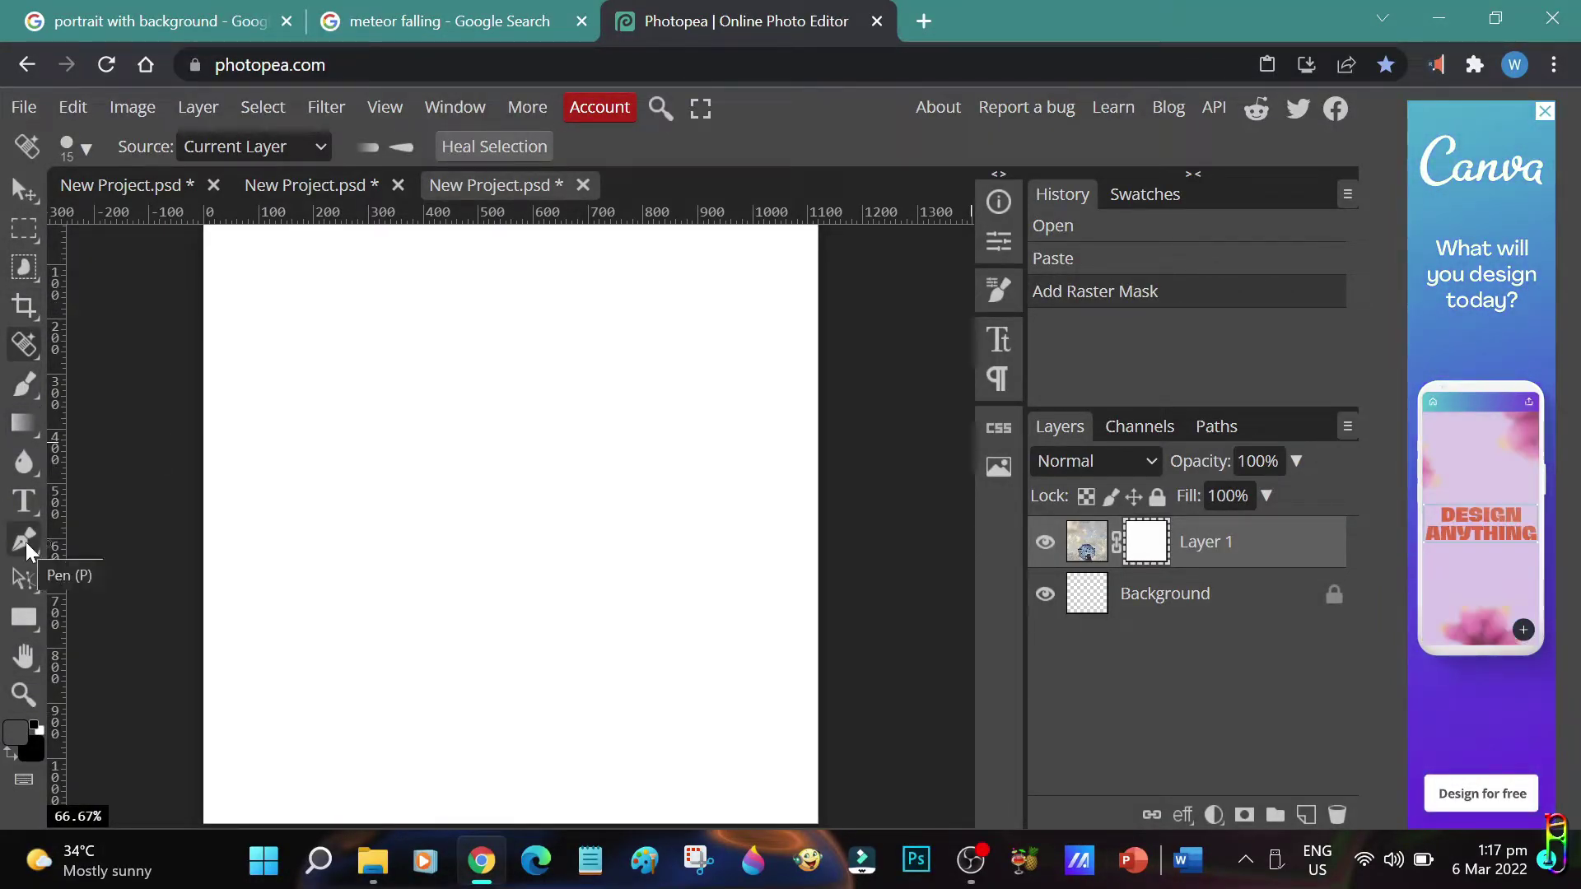
# Brush a near-black stroke onto the mask's top-left and view the masked photo.
pyautogui.click(18, 392)
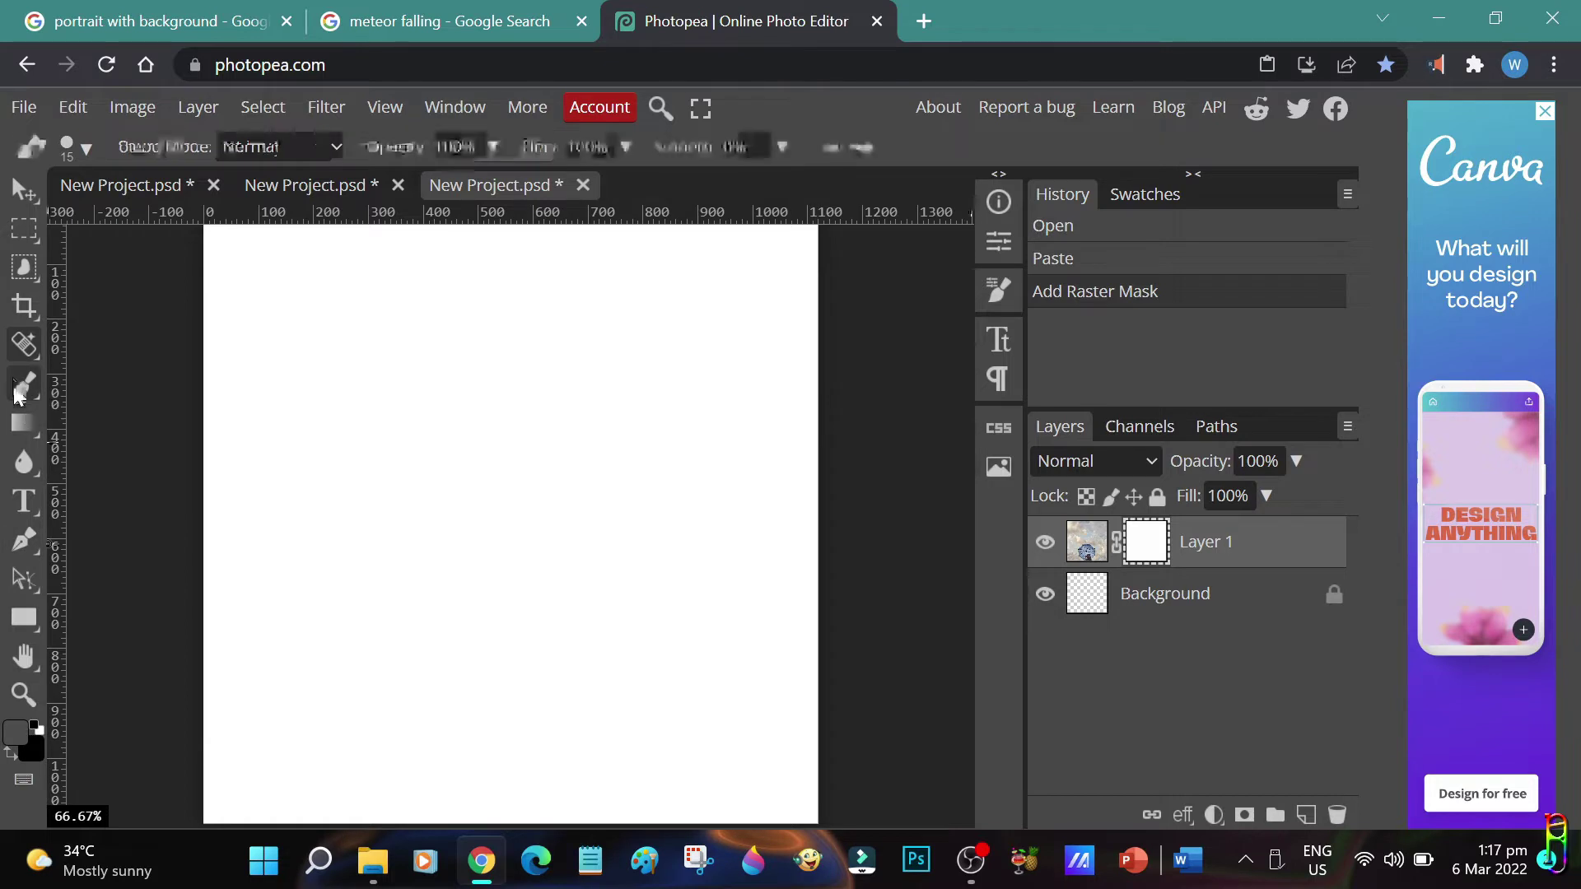
pyautogui.click(24, 737)
pyautogui.moveTo(354, 557); pyautogui.dragTo(561, 635)
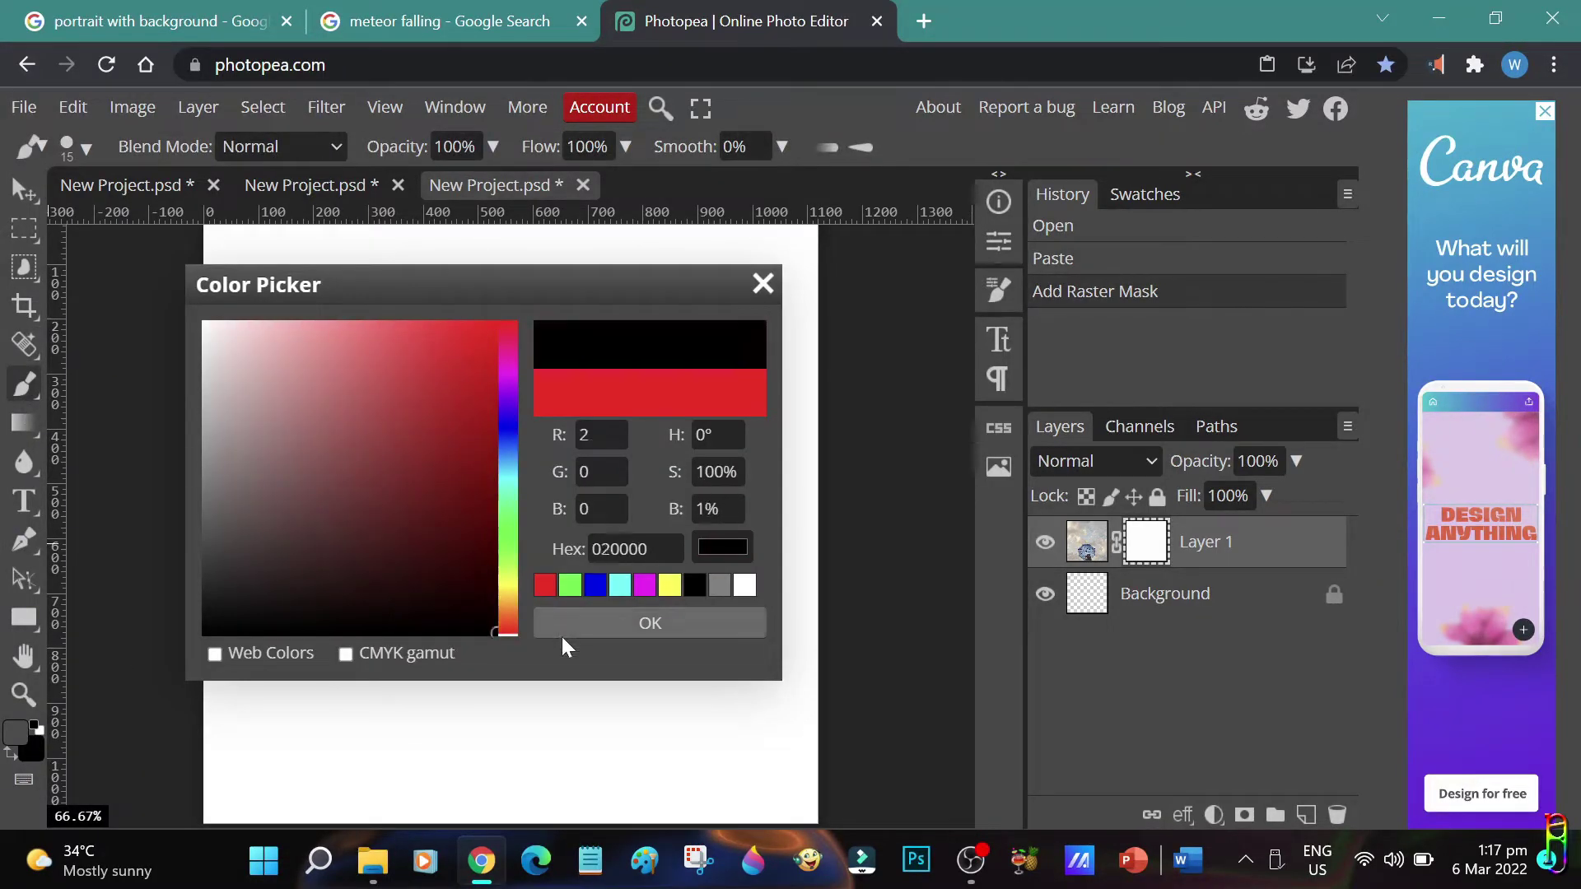
pyautogui.click(763, 283)
pyautogui.moveTo(280, 281)
pyautogui.mouseDown()
pyautogui.moveTo(356, 299)
pyautogui.moveTo(298, 327)
pyautogui.moveTo(395, 312)
pyautogui.moveTo(370, 290)
pyautogui.moveTo(247, 317)
pyautogui.mouseUp()
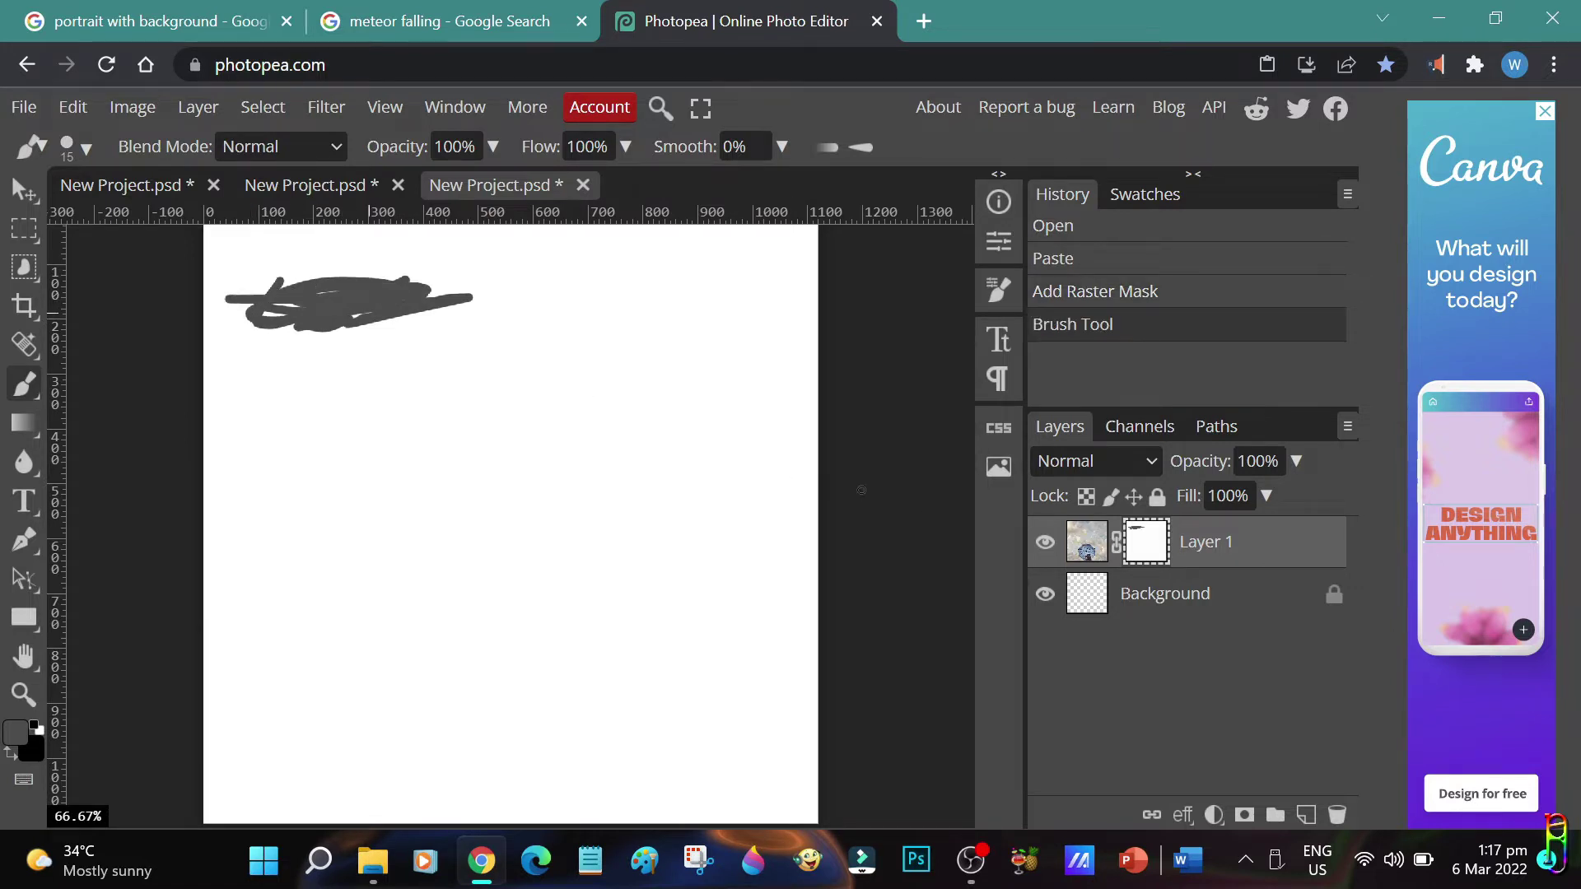
pyautogui.keyDown('alt'); pyautogui.click(1140, 553); pyautogui.keyUp('alt')
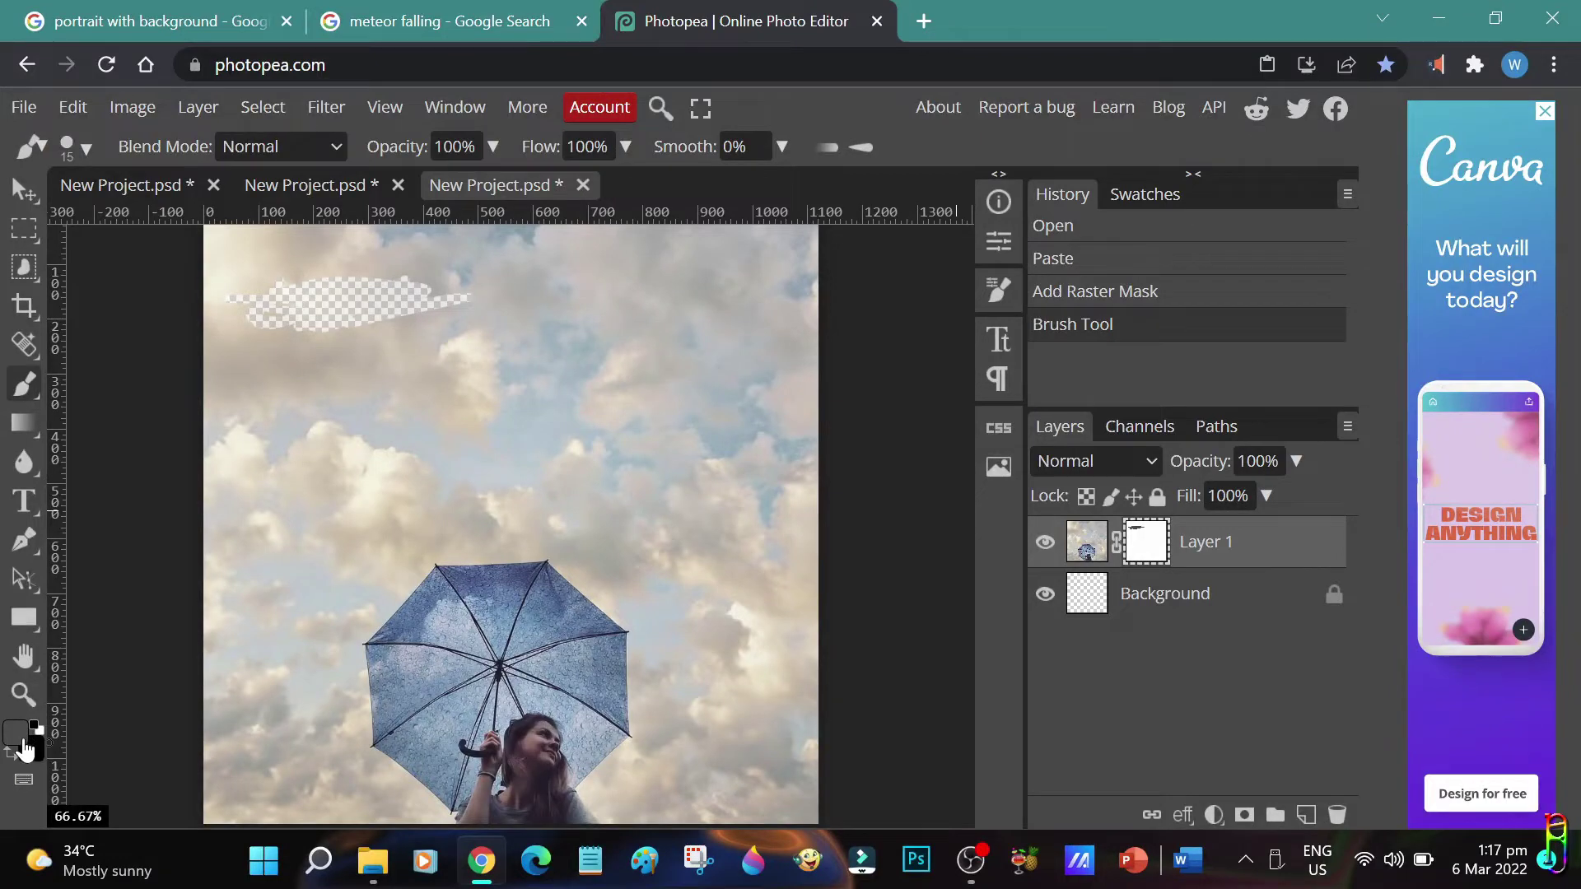
# Paint a dark grey scribble and a mid-grey mark on the isolated mask.
pyautogui.click(25, 749)
pyautogui.moveTo(291, 511); pyautogui.dragTo(216, 562)
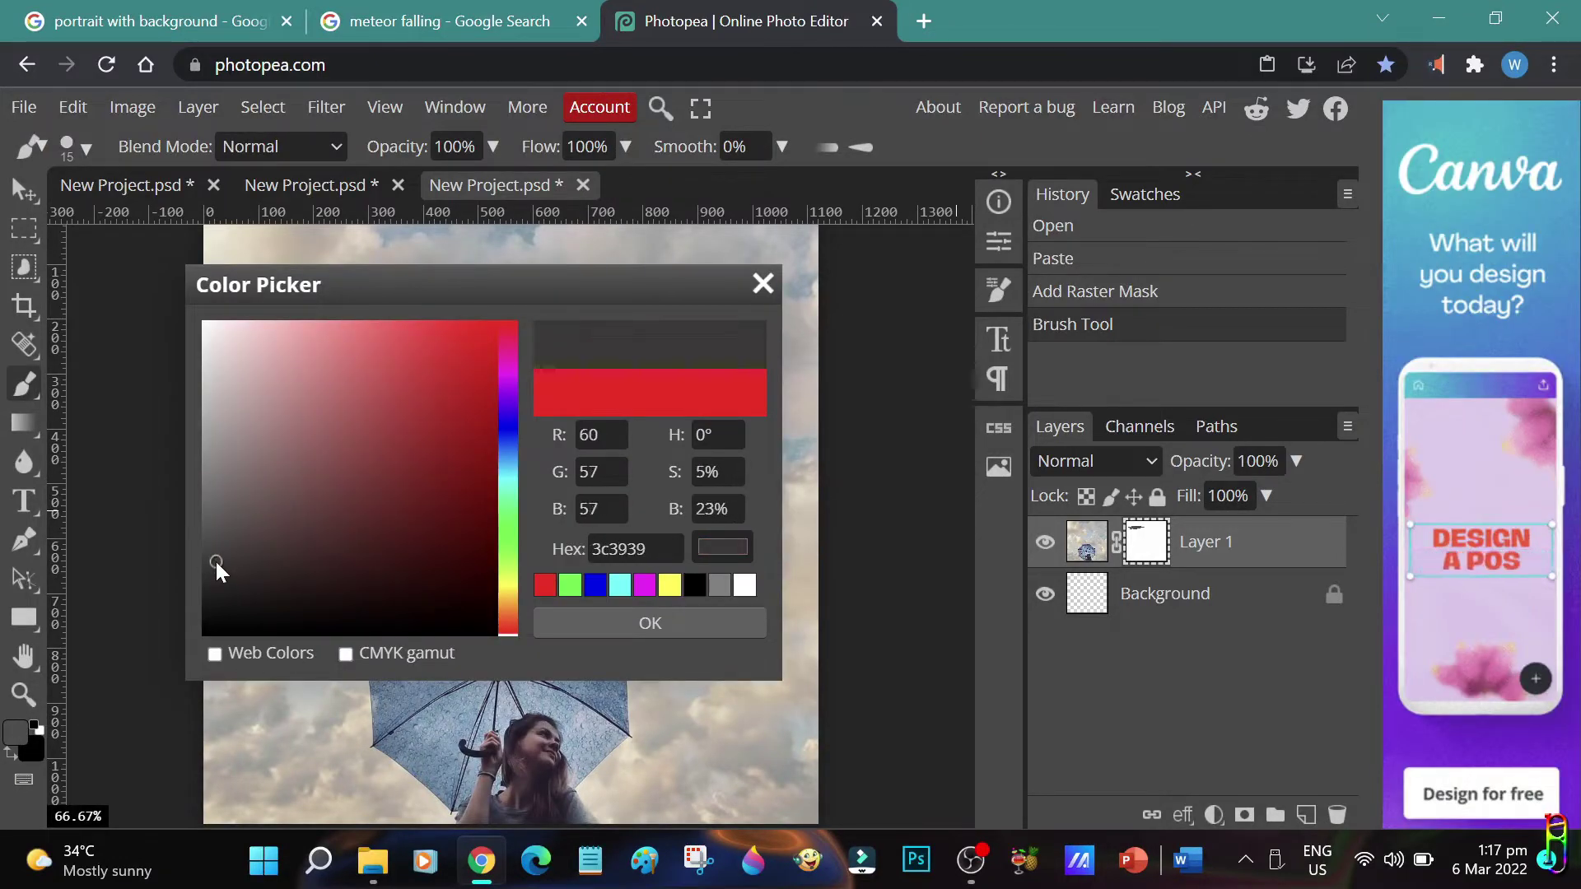
pyautogui.click(593, 621)
pyautogui.press('\\')
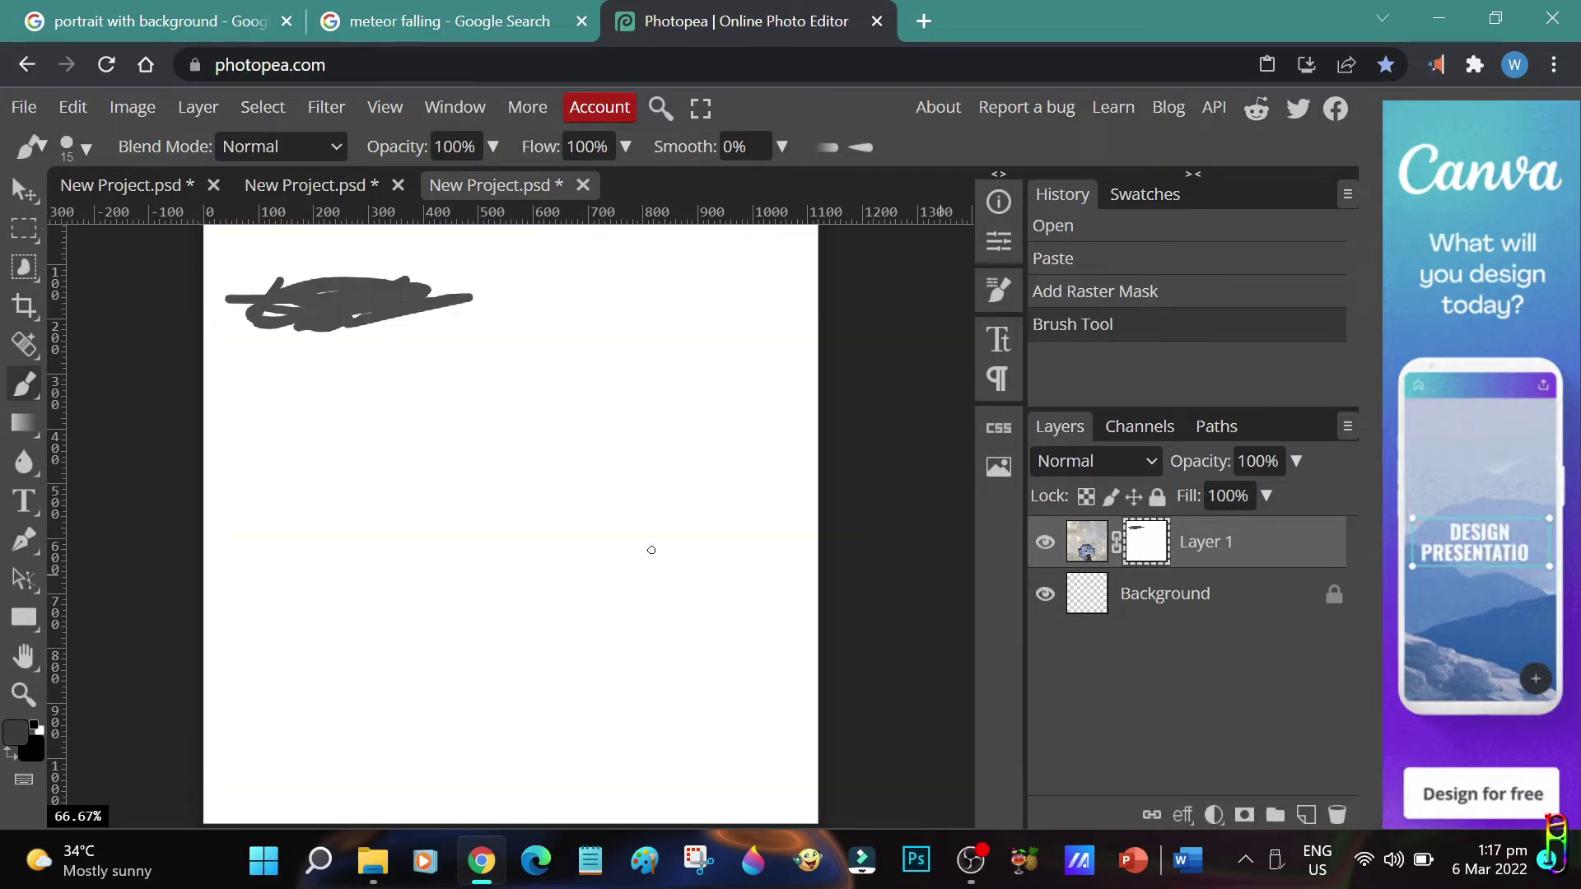
pyautogui.moveTo(554, 309)
pyautogui.mouseDown()
pyautogui.moveTo(642, 353)
pyautogui.moveTo(539, 327)
pyautogui.moveTo(659, 300)
pyautogui.mouseUp()
pyautogui.click(15, 732)
pyautogui.moveTo(214, 545); pyautogui.dragTo(213, 494)
pyautogui.click(651, 623)
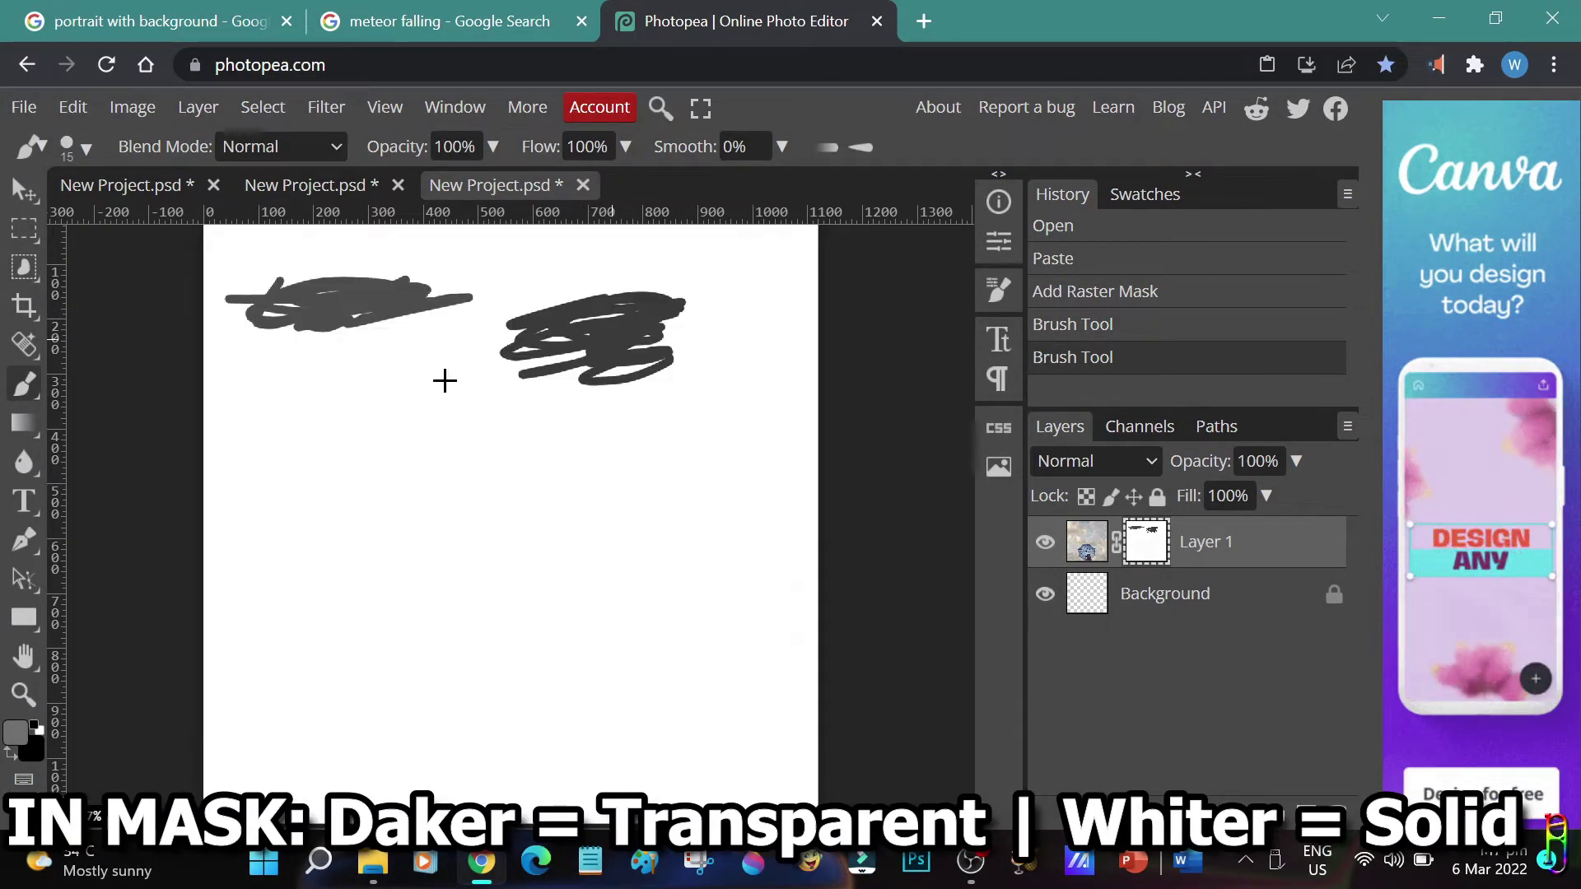
pyautogui.click(413, 387)
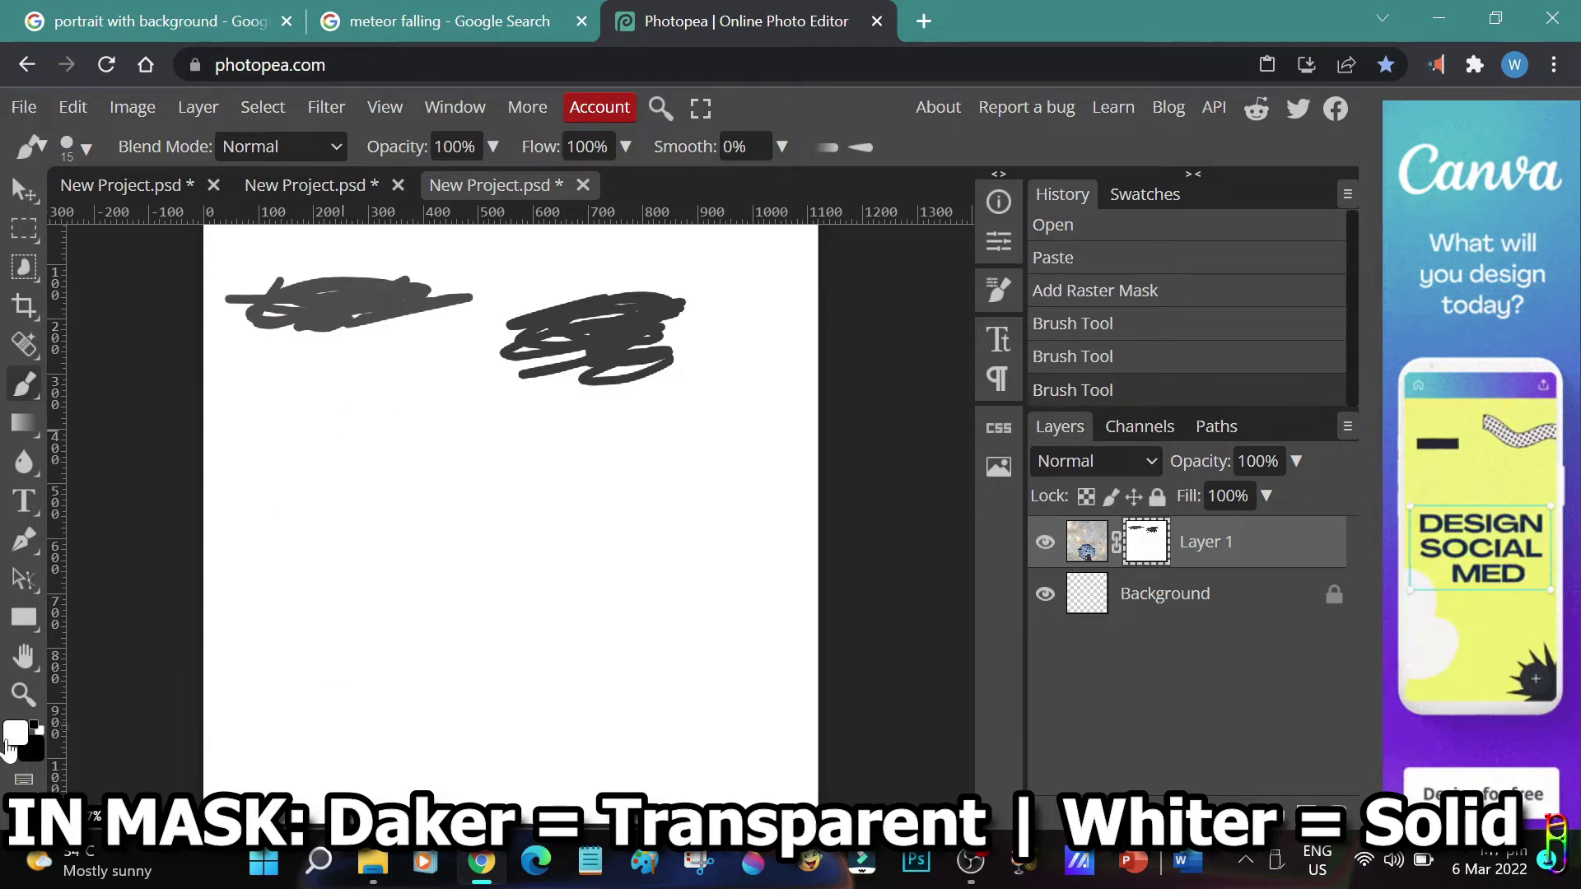
# Paint 3a3a3a and 6d6d6d grey strokes on the mask, then compare the masked photo.
pyautogui.click(14, 732)
pyautogui.click(203, 519)
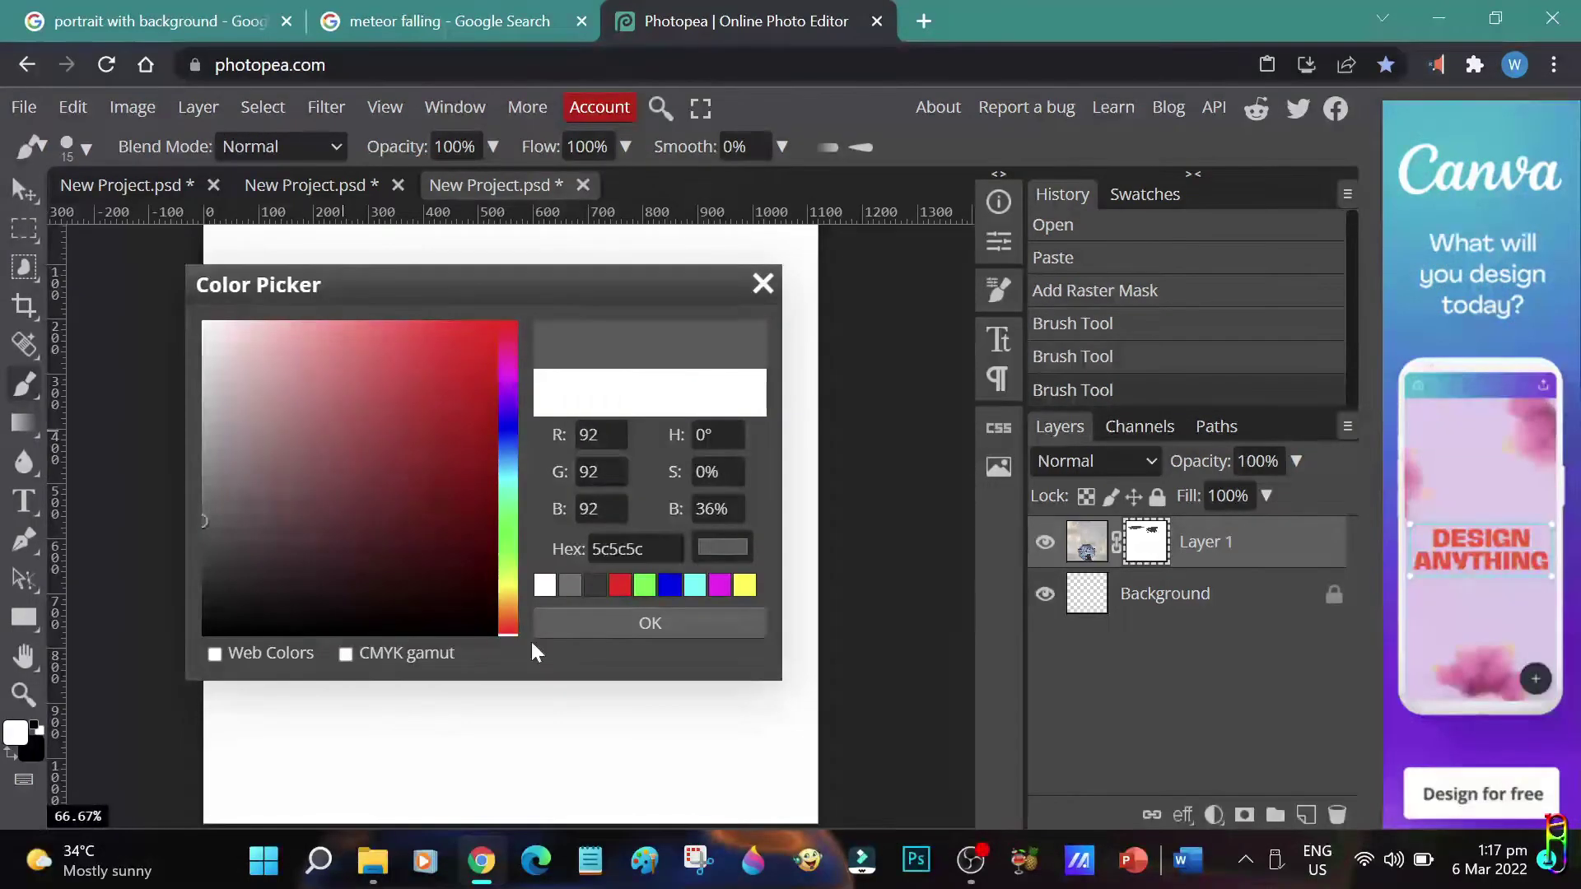
pyautogui.click(205, 562)
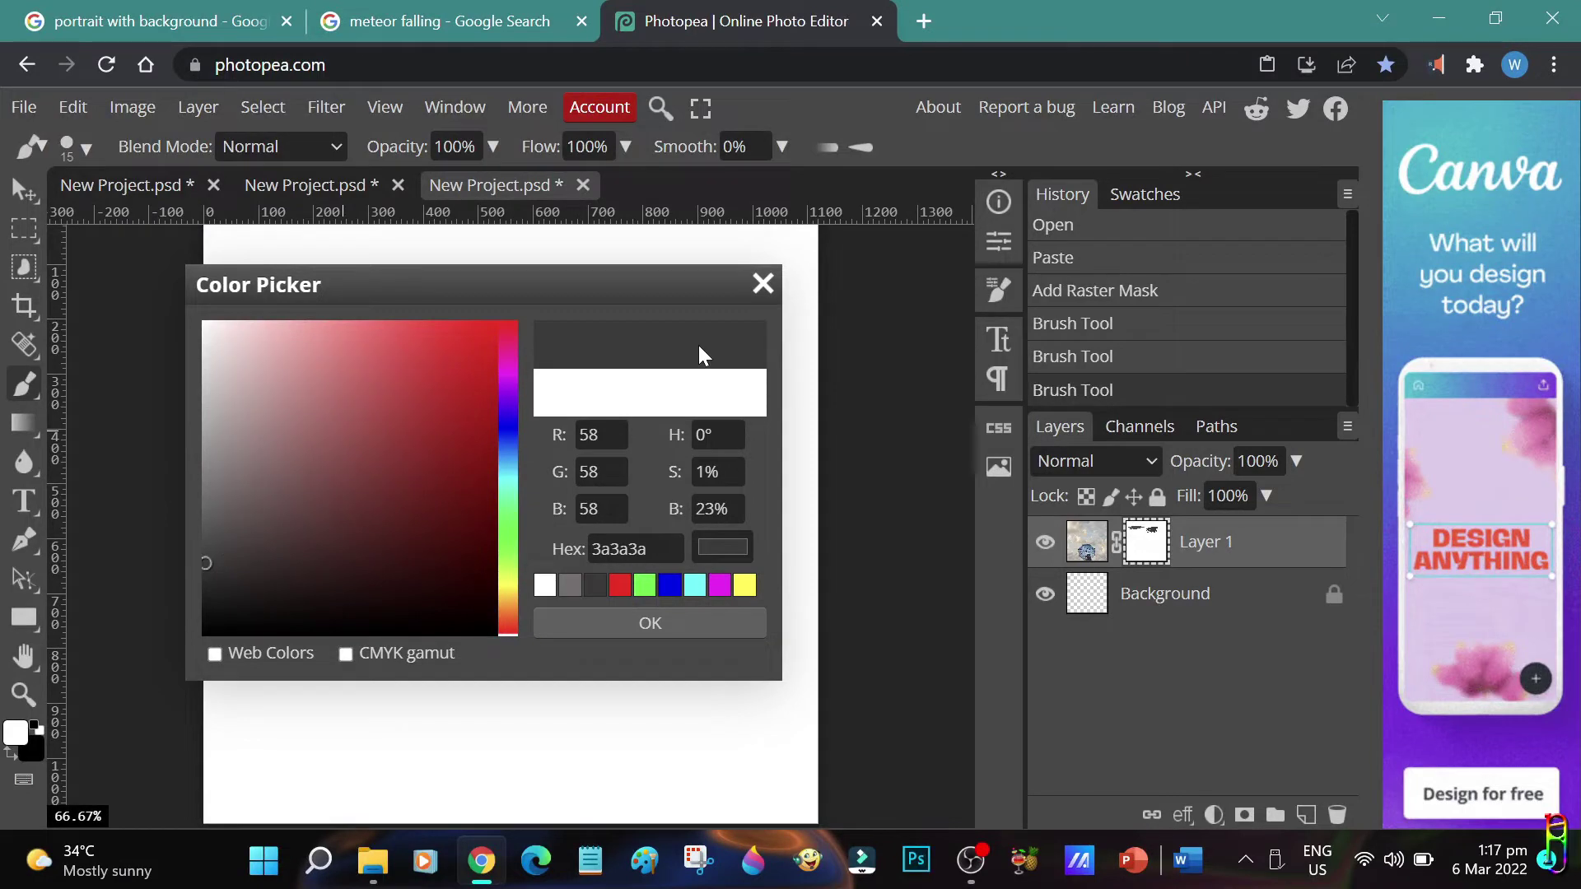
pyautogui.click(585, 628)
pyautogui.moveTo(405, 424)
pyautogui.mouseDown()
pyautogui.moveTo(321, 461)
pyautogui.moveTo(346, 481)
pyautogui.mouseUp()
pyautogui.click(15, 731)
pyautogui.moveTo(205, 568); pyautogui.dragTo(193, 499)
pyautogui.click(556, 616)
pyautogui.moveTo(558, 447)
pyautogui.mouseDown()
pyautogui.moveTo(604, 439)
pyautogui.moveTo(614, 417)
pyautogui.moveTo(486, 429)
pyautogui.mouseUp()
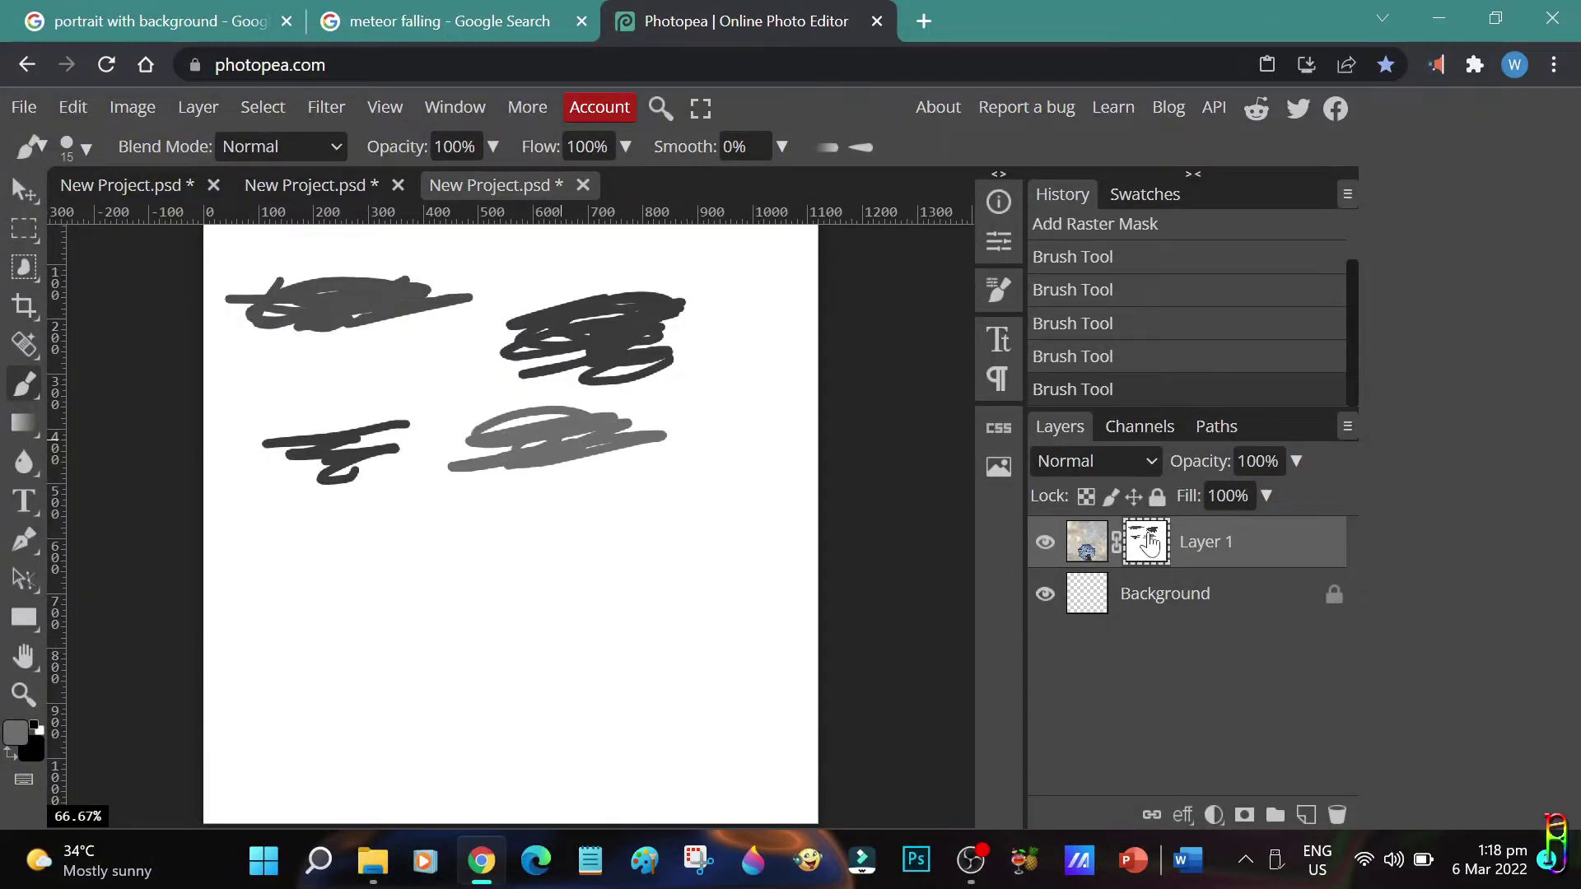
pyautogui.keyDown('alt'); pyautogui.click(1149, 543); pyautogui.keyUp('alt')
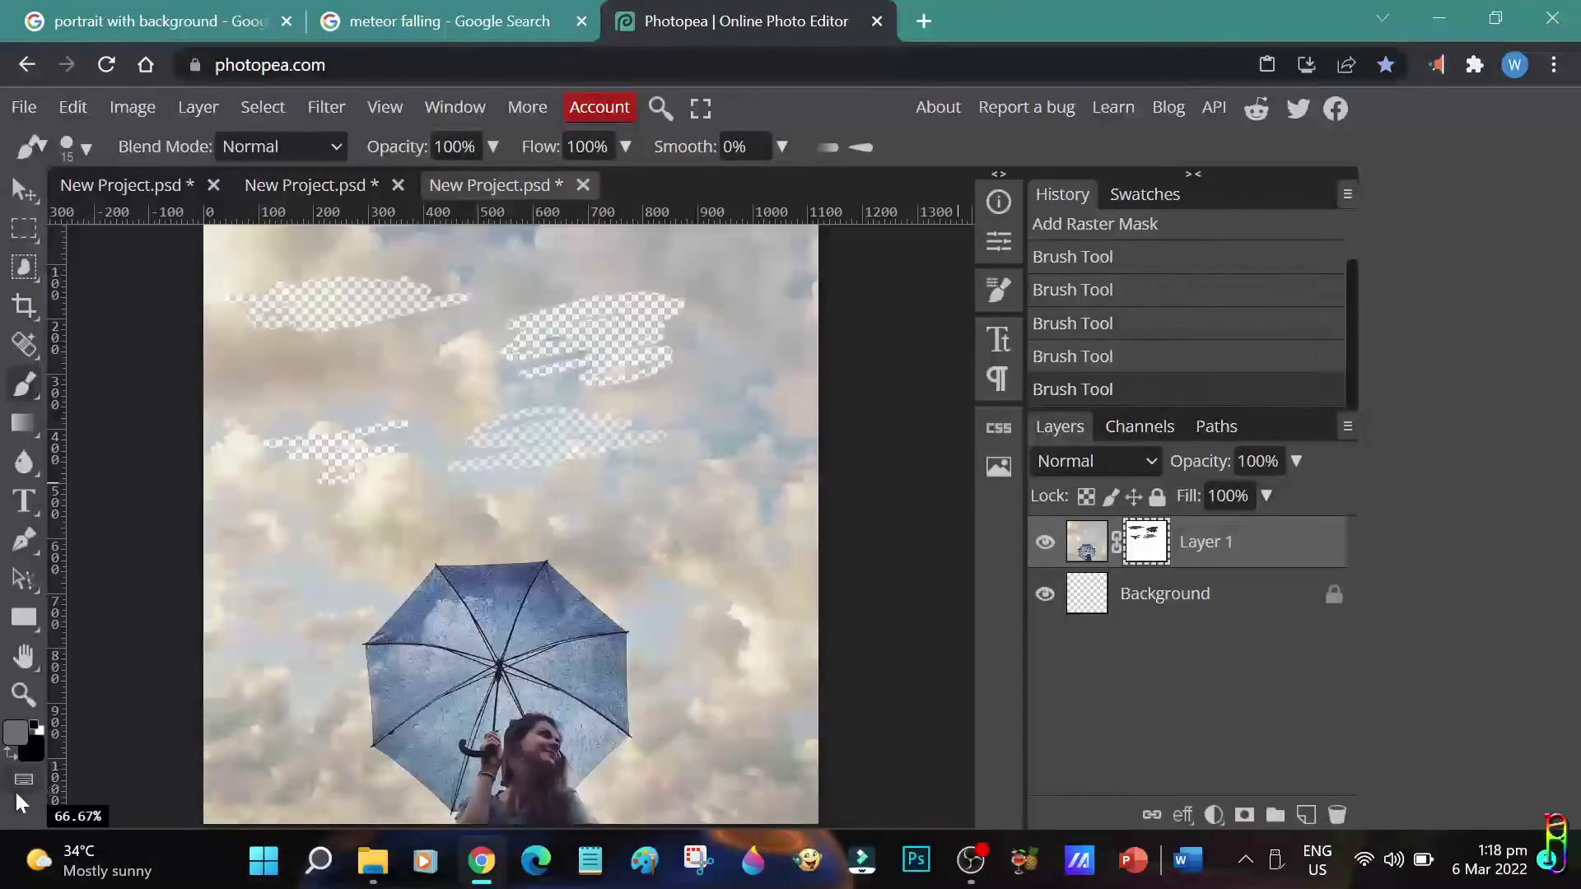
# Set white as the colour and clear a rectangle over the test strokes on the mask.
pyautogui.click(18, 735)
pyautogui.moveTo(239, 366); pyautogui.dragTo(203, 322)
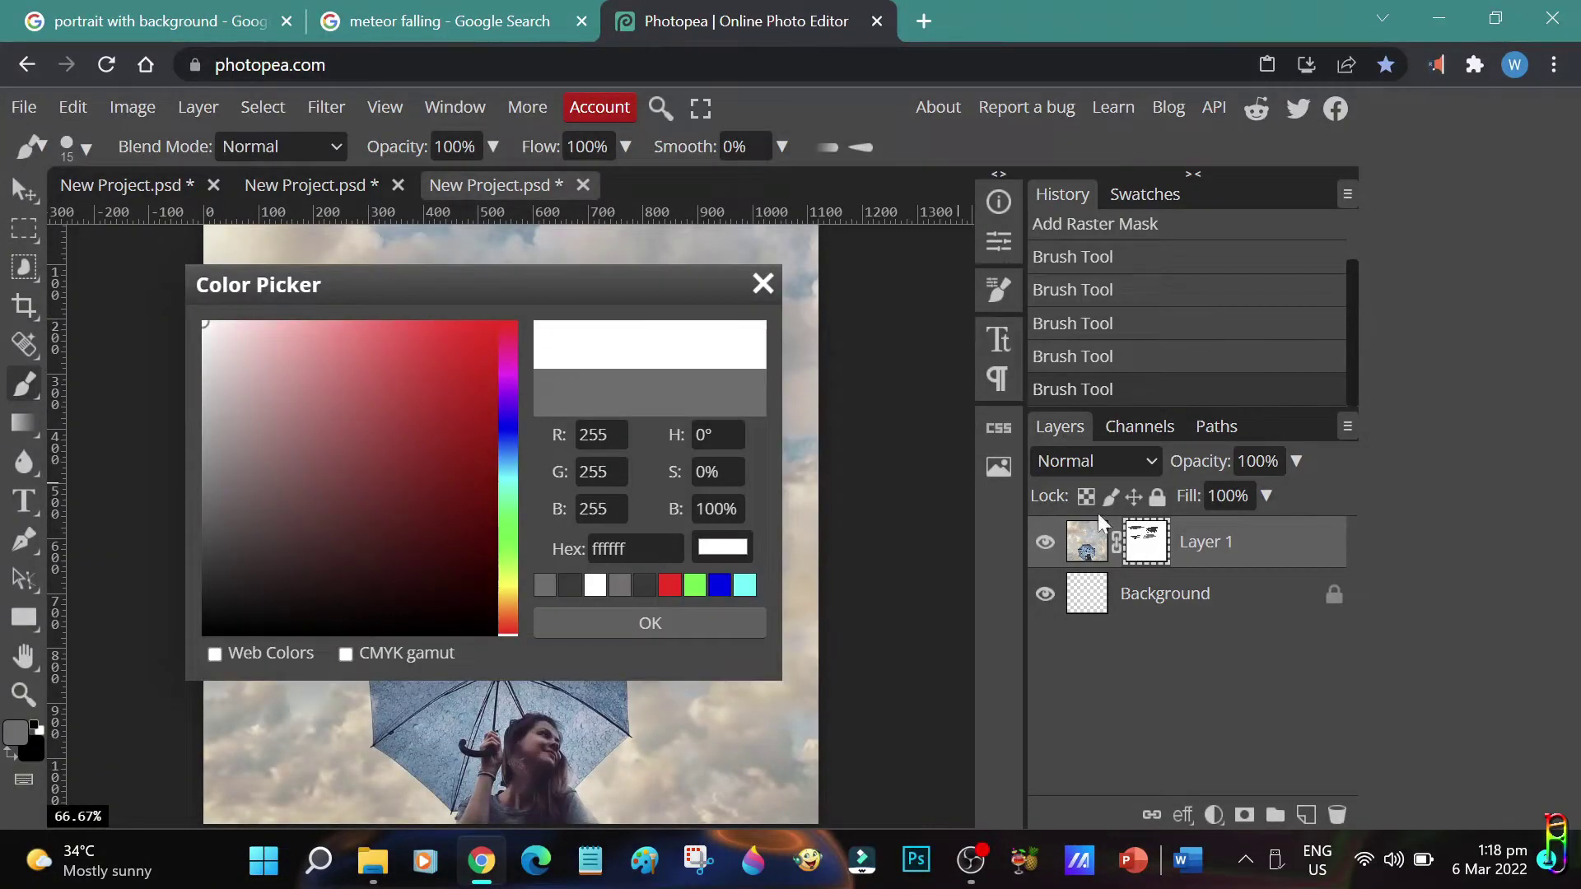
pyautogui.click(659, 626)
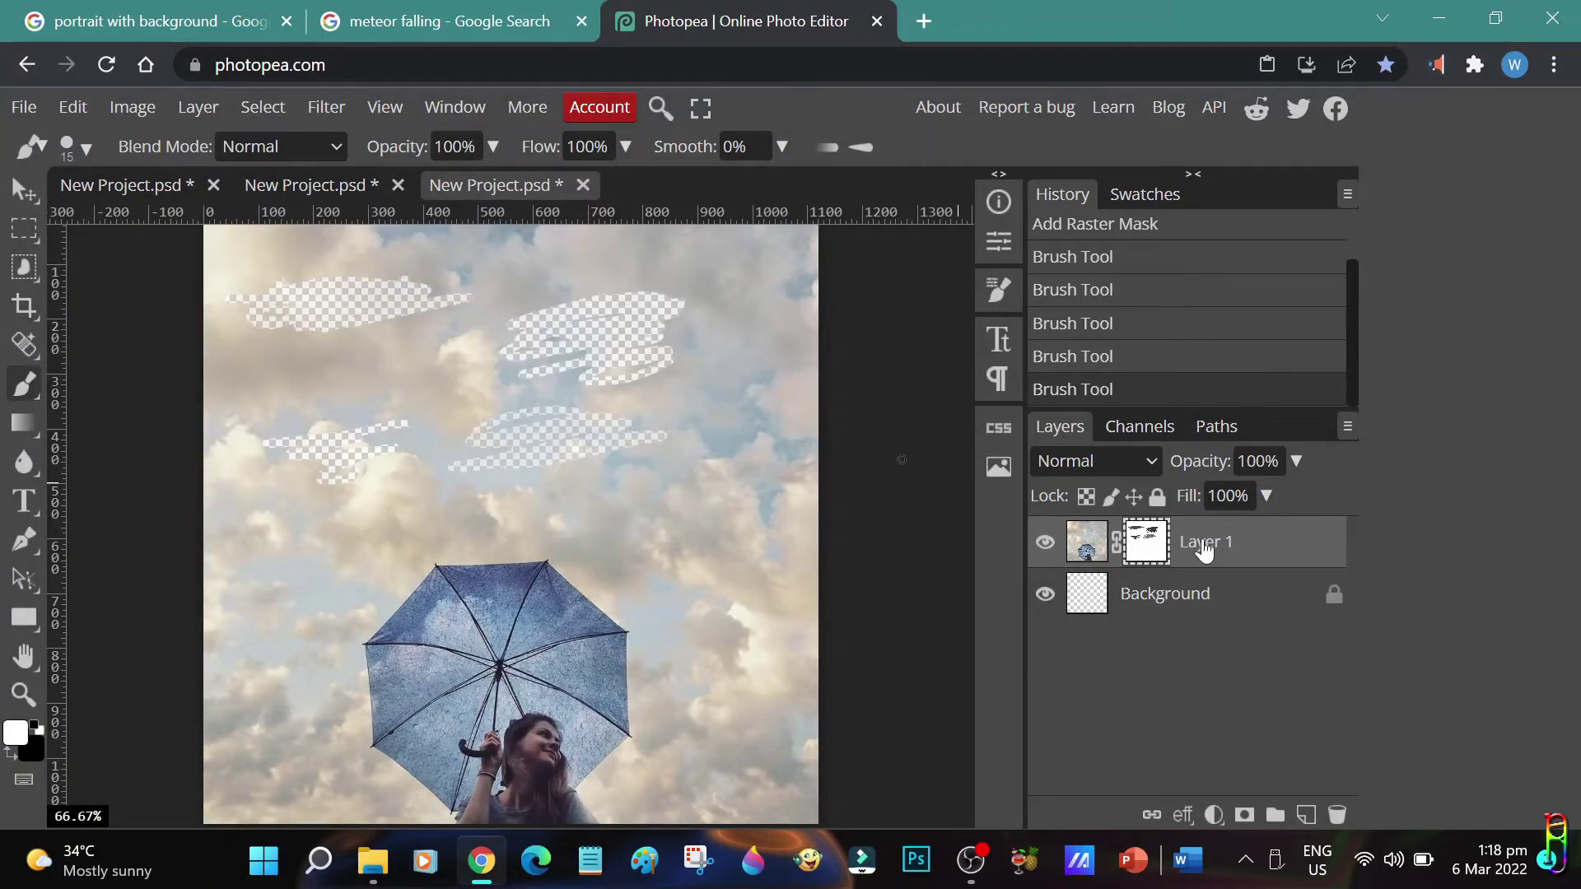
pyautogui.keyDown('alt'); pyautogui.click(1147, 544); pyautogui.keyUp('alt')
pyautogui.click(23, 230)
pyautogui.moveTo(231, 263)
pyautogui.mouseDown()
pyautogui.moveTo(733, 504)
pyautogui.moveTo(711, 493)
pyautogui.mouseUp()
pyautogui.press('Delete')
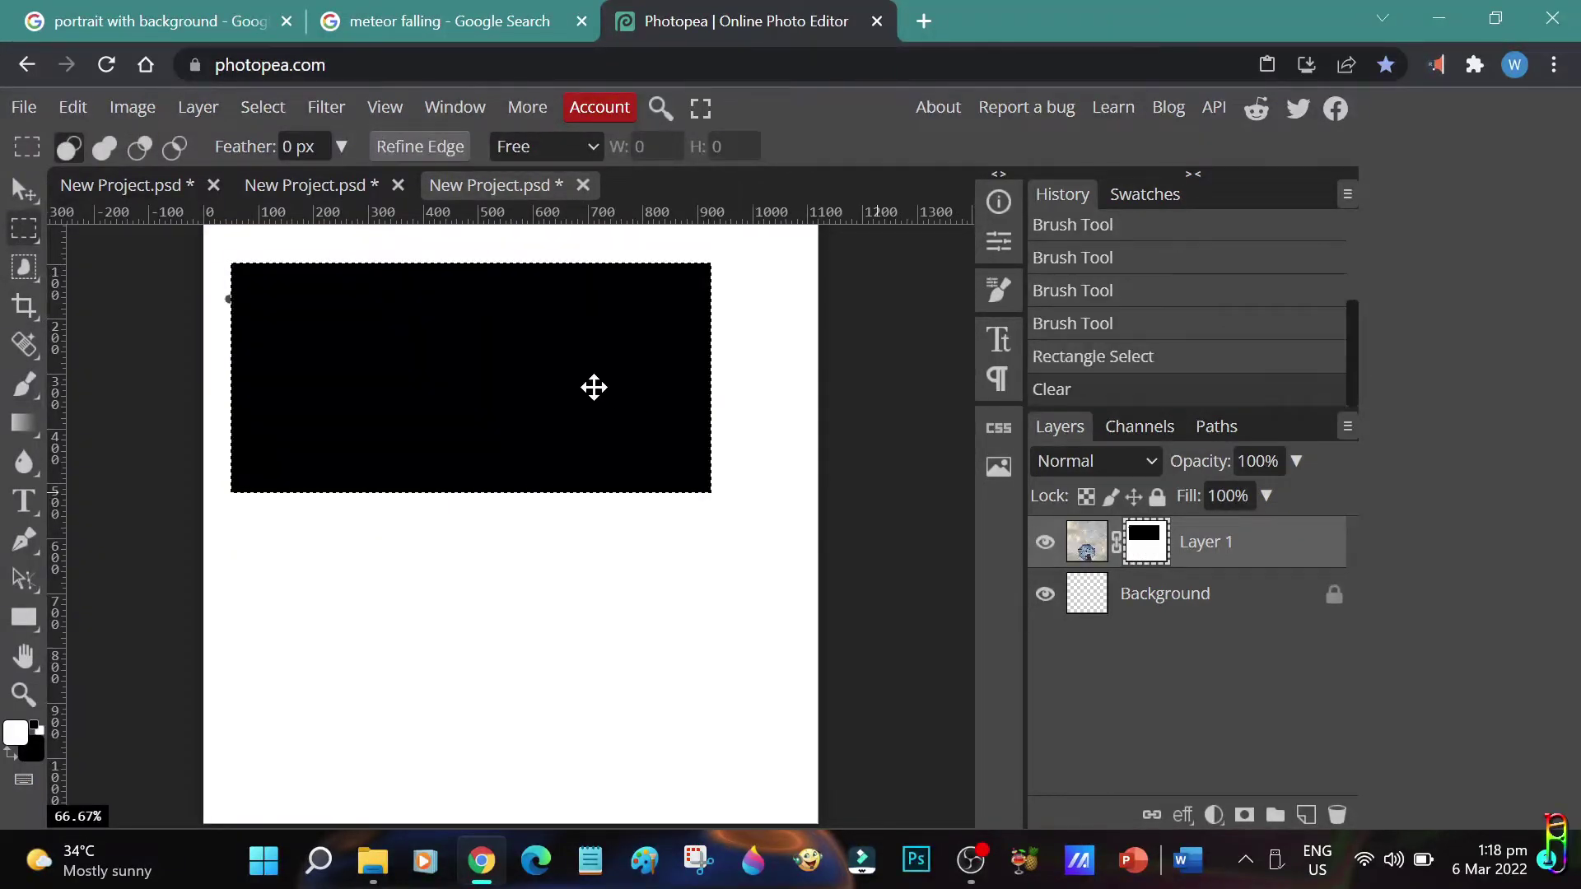
# Paint Bucket the mask's remaining dark areas white to restore a solid white mask.
pyautogui.click(25, 462)
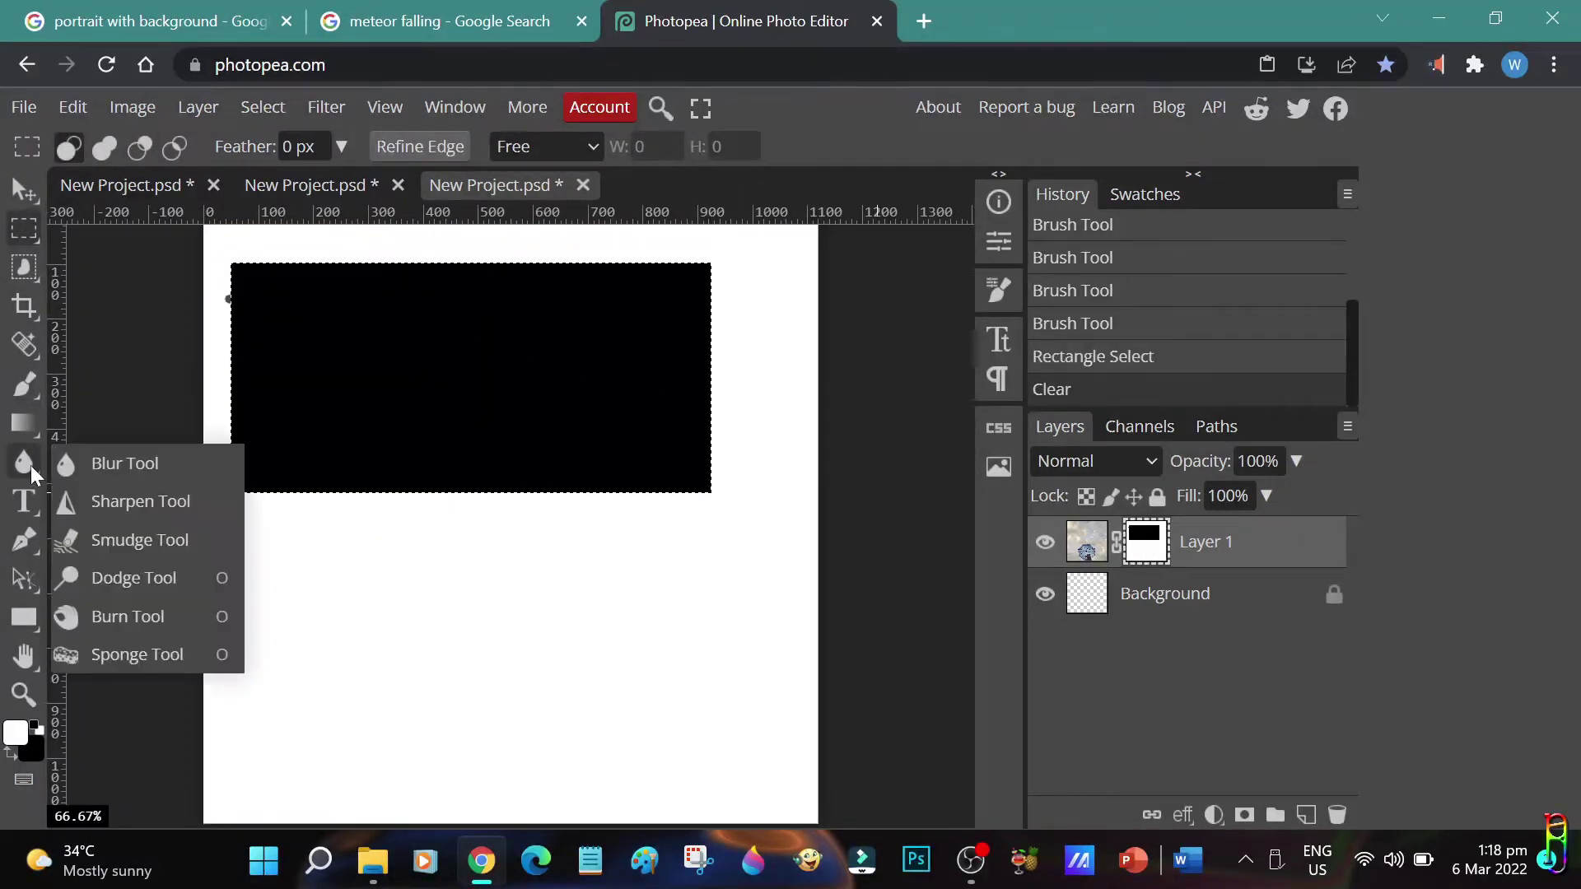
pyautogui.click(27, 621)
pyautogui.moveTo(30, 418)
pyautogui.click(123, 459)
pyautogui.click(15, 731)
pyautogui.click(650, 622)
pyautogui.hotkey('ctrl', 'd')
pyautogui.click(537, 339)
pyautogui.click(230, 307)
pyautogui.click(229, 307)
pyautogui.click(230, 306)
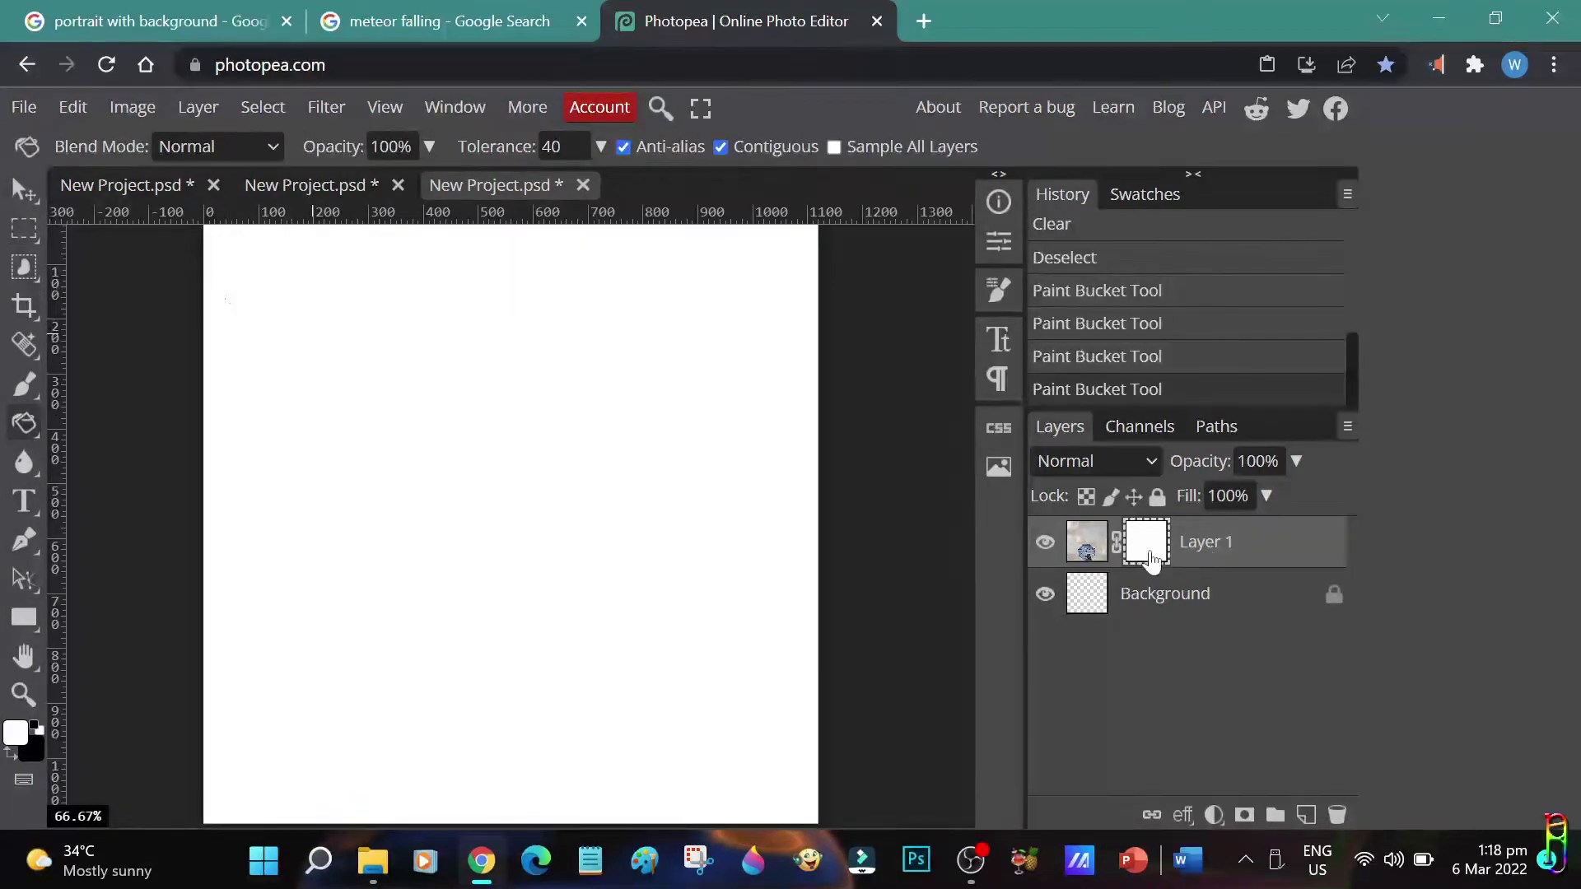
pyautogui.keyDown('alt'); pyautogui.click(1151, 560); pyautogui.keyUp('alt')
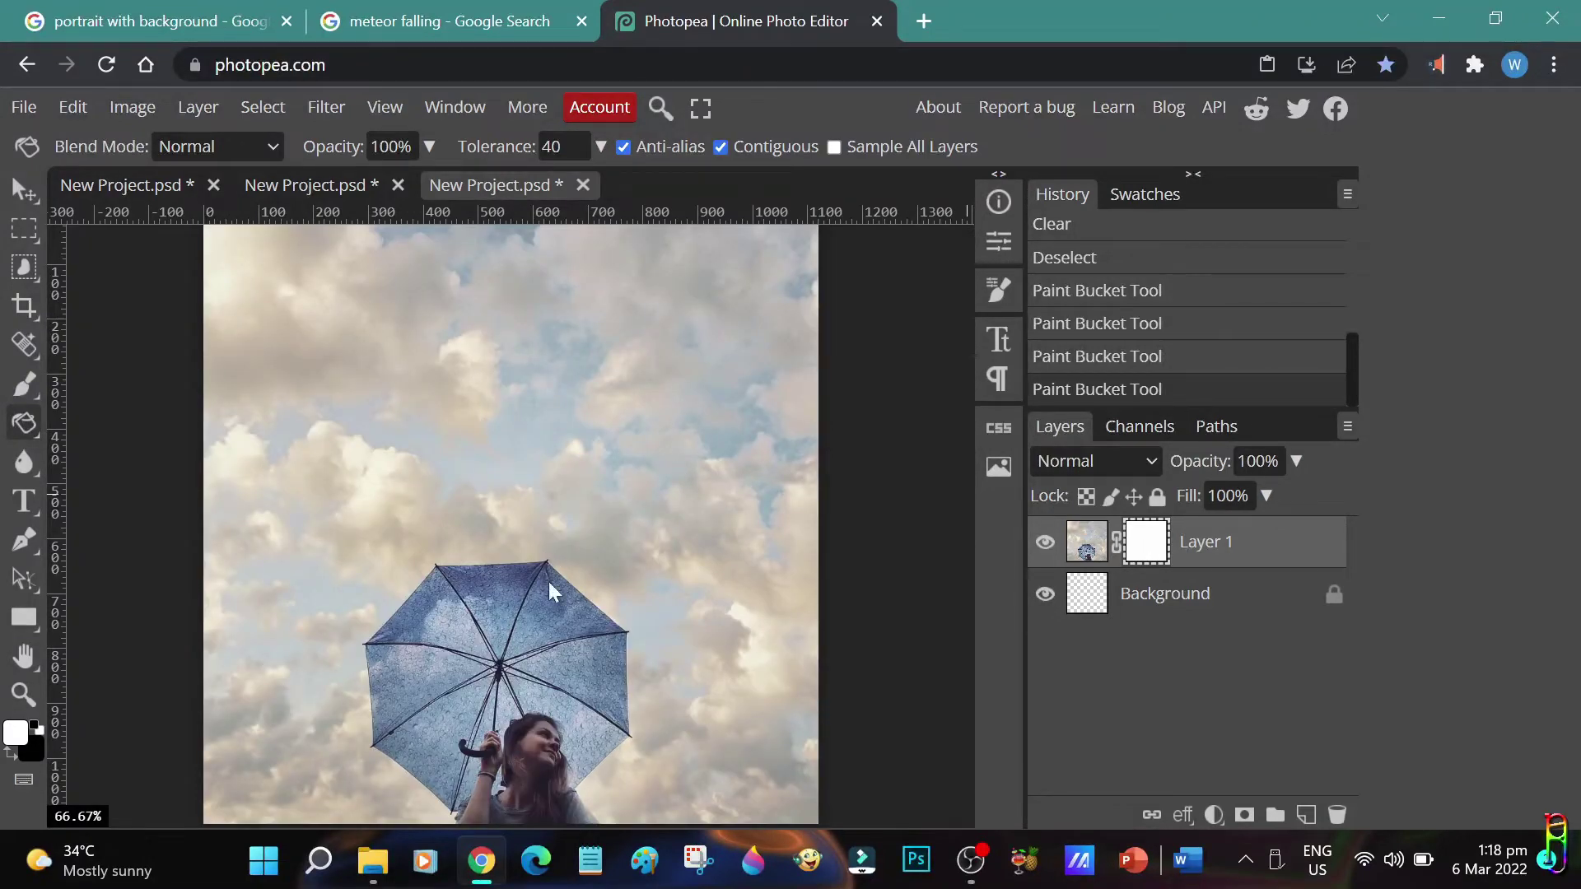
pyautogui.click(433, 25)
pyautogui.rightClick(1179, 300)
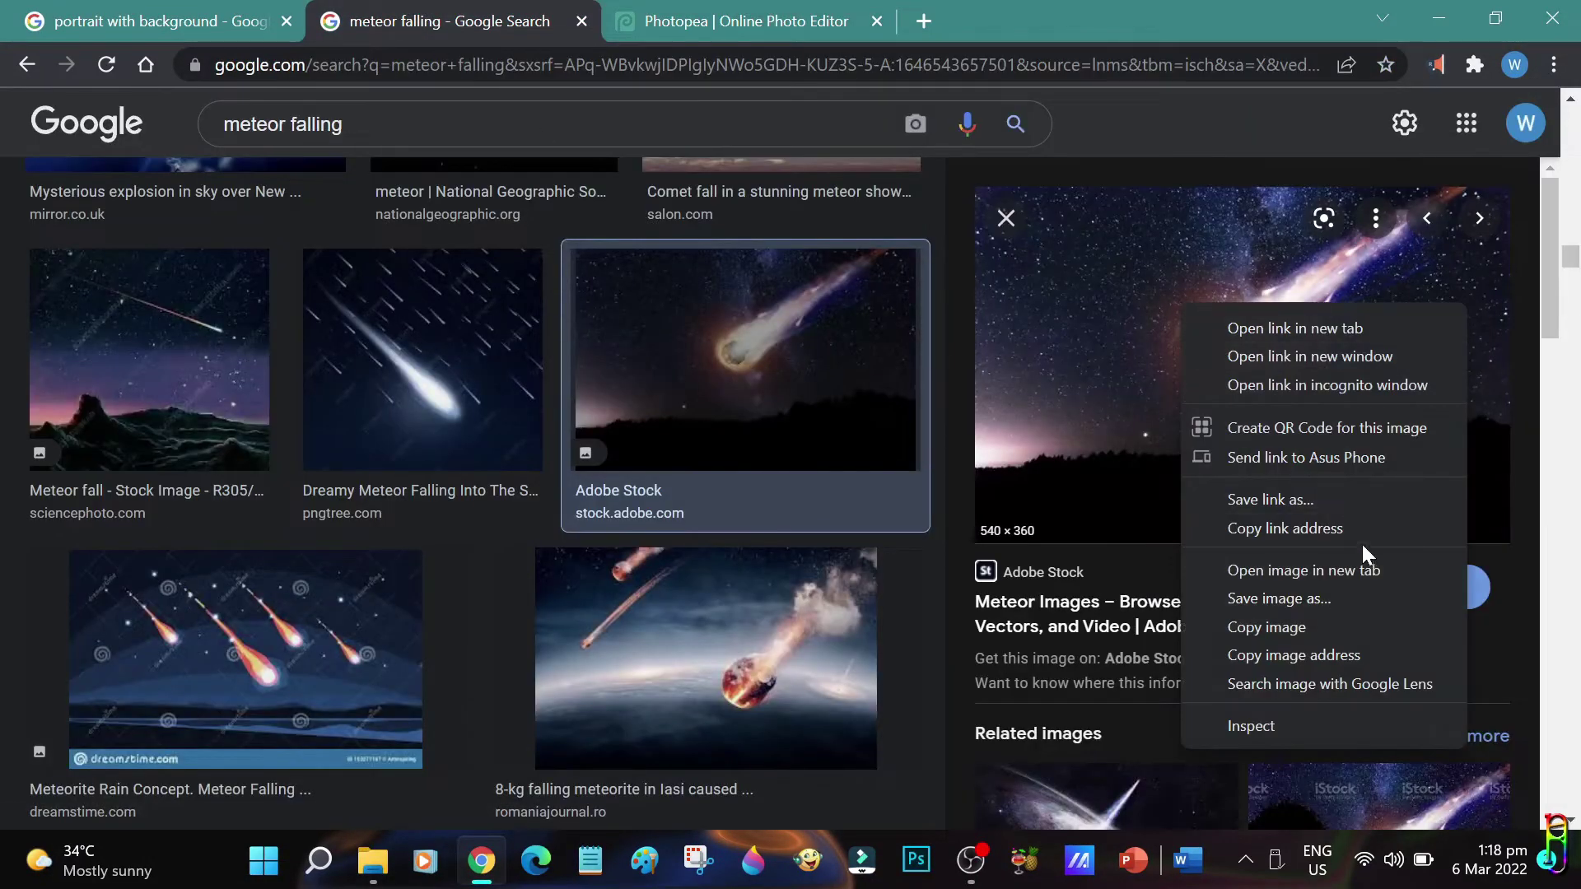
# Copy the meteor image and paste it into a new Layer 2.
pyautogui.click(1267, 627)
pyautogui.click(733, 21)
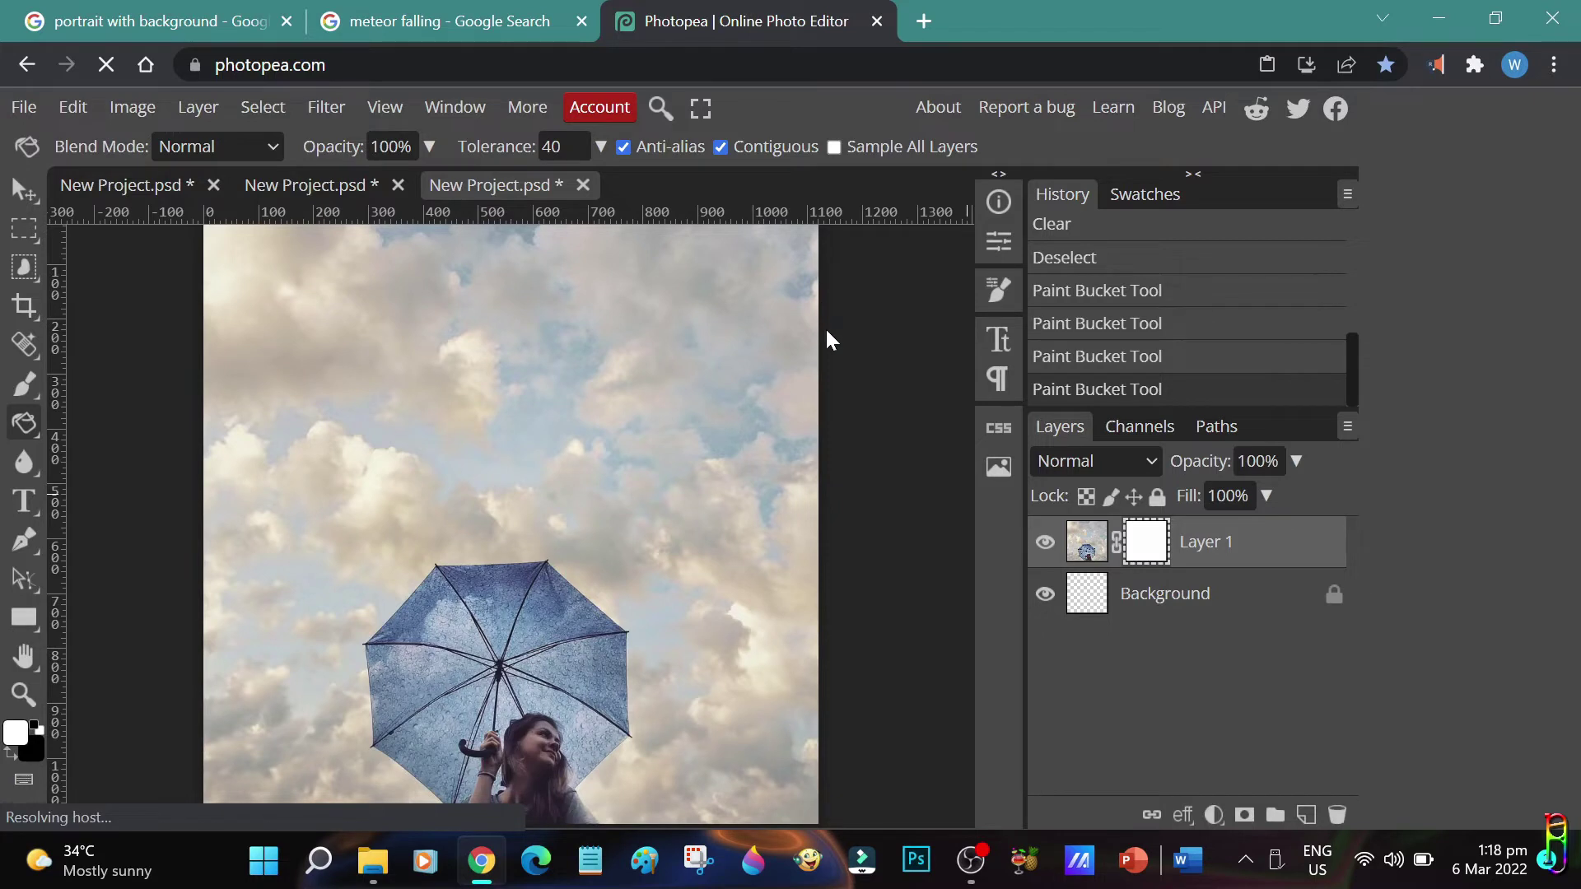
pyautogui.hotkey('ctrl', 'v')
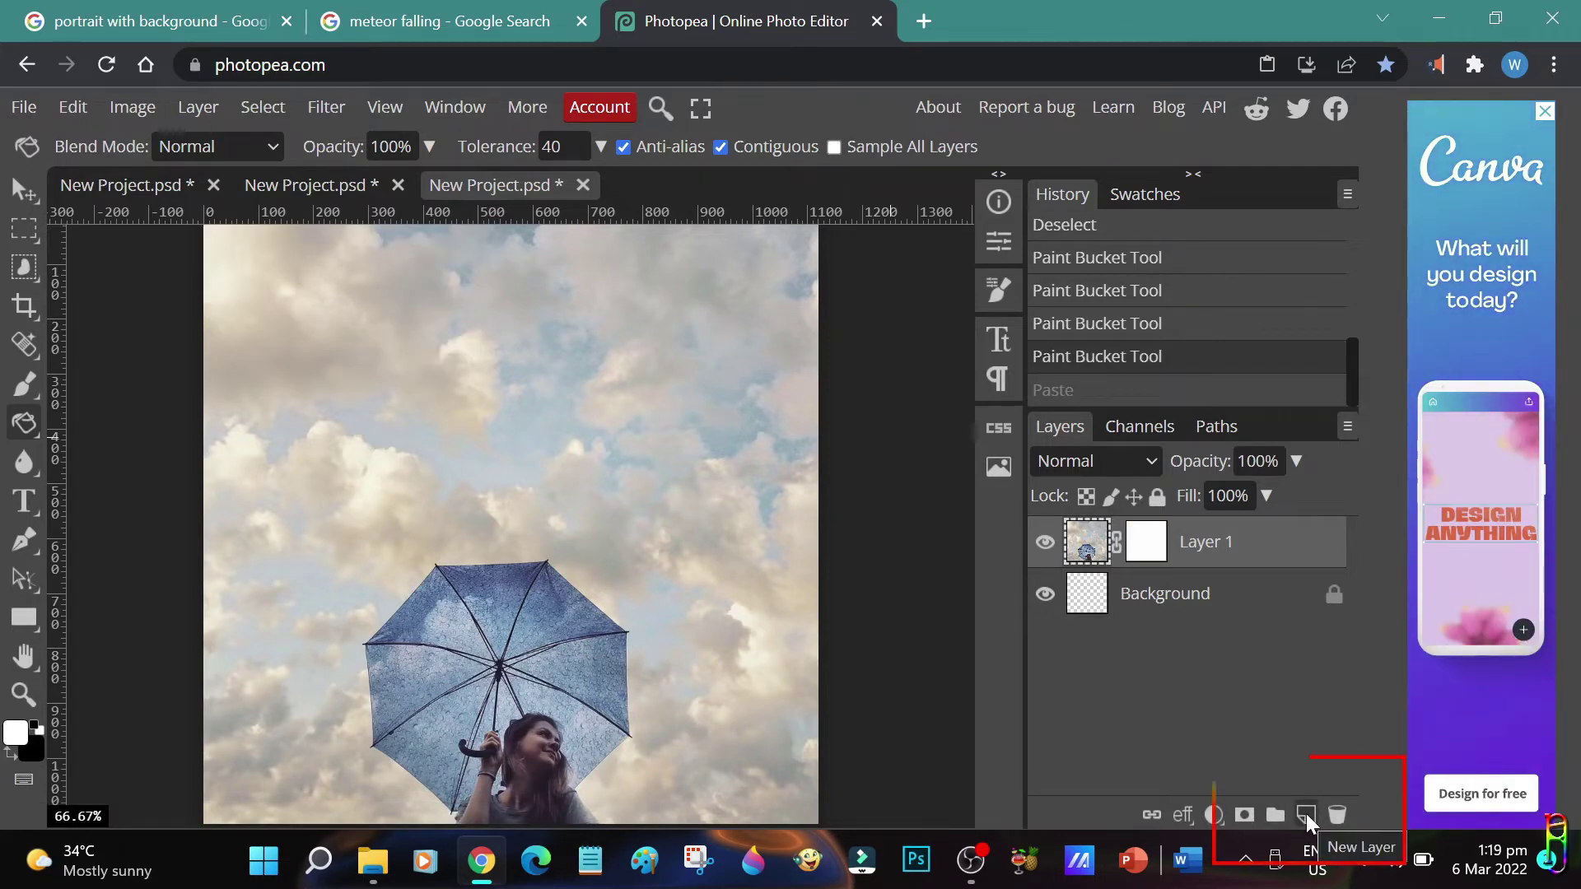
pyautogui.click(1307, 812)
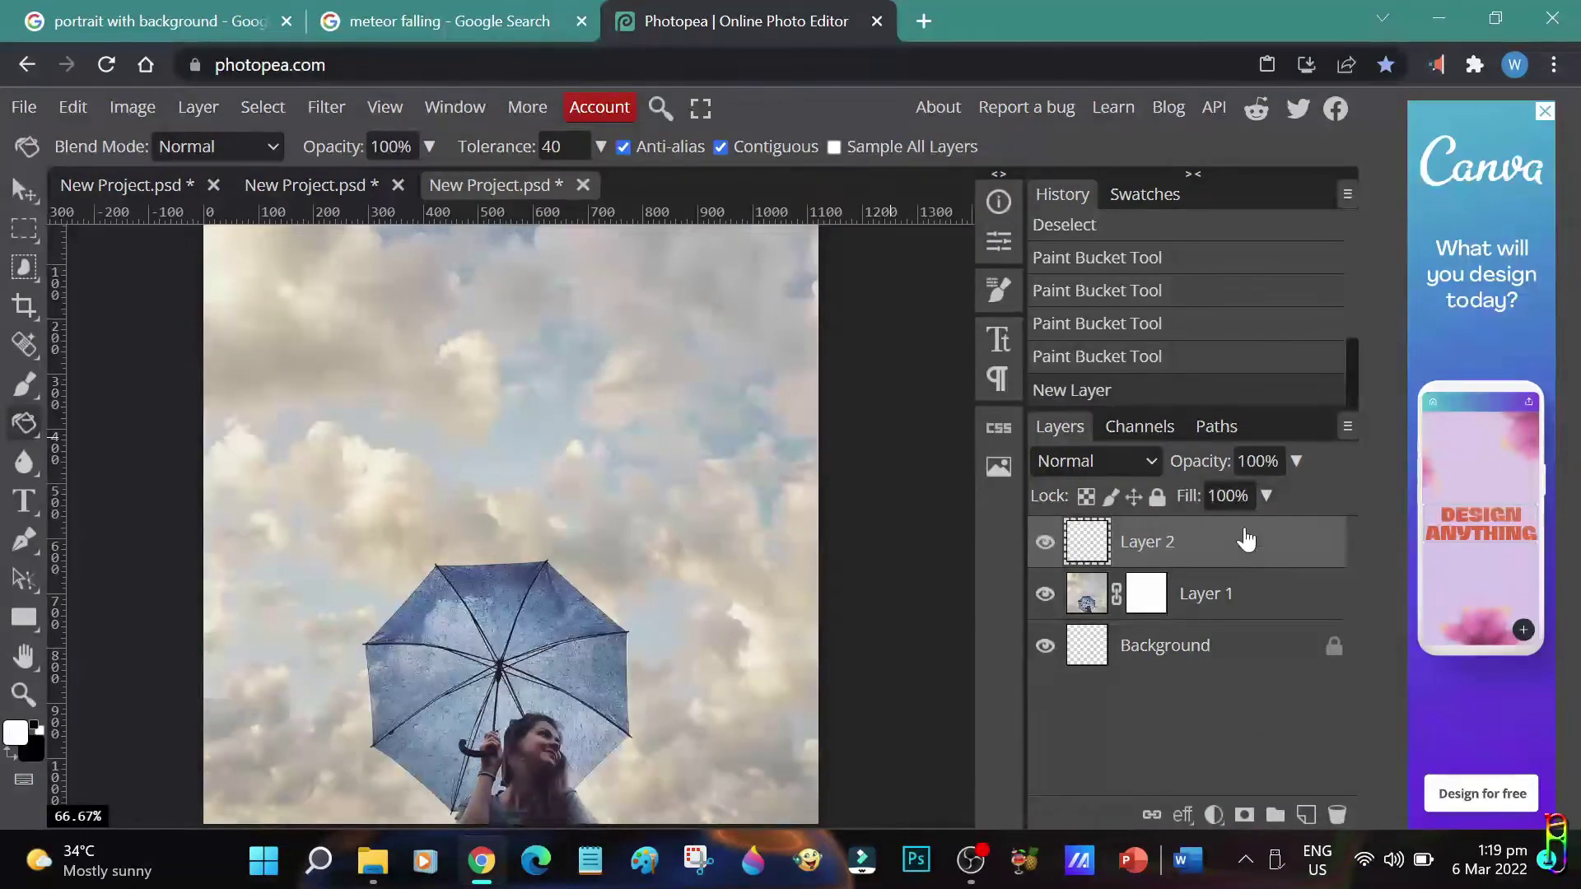
pyautogui.hotkey('ctrl', 'v')
# Scale the meteor image to about 310% and move Layer 2 below Layer 1.
pyautogui.hotkey('ctrl', 'alt', 't')
pyautogui.hotkey('ctrl', '-')
pyautogui.moveTo(502, 431); pyautogui.dragTo(972, 750)
pyautogui.moveTo(826, 535)
pyautogui.mouseDown()
pyautogui.moveTo(777, 535)
pyautogui.moveTo(809, 517)
pyautogui.moveTo(814, 536)
pyautogui.mouseUp()
pyautogui.click(1324, 578)
pyautogui.moveTo(1233, 543); pyautogui.dragTo(1188, 616)
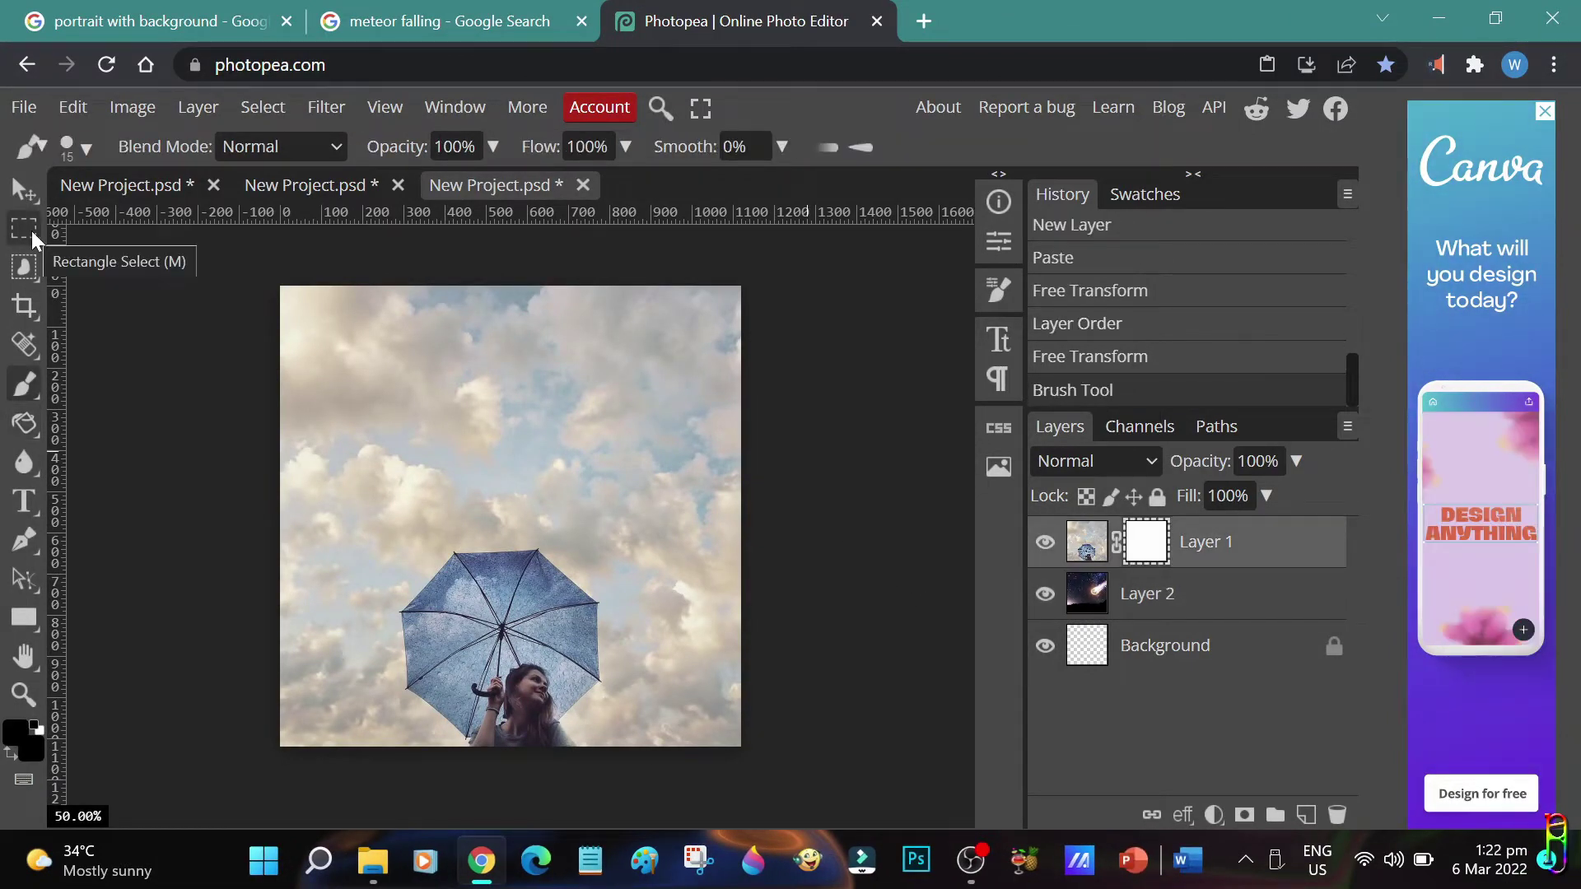
# Select the cloudy sky around the umbrella girl with Quick Selection.
pyautogui.click(32, 231)
pyautogui.rightClick(28, 258)
pyautogui.click(107, 304)
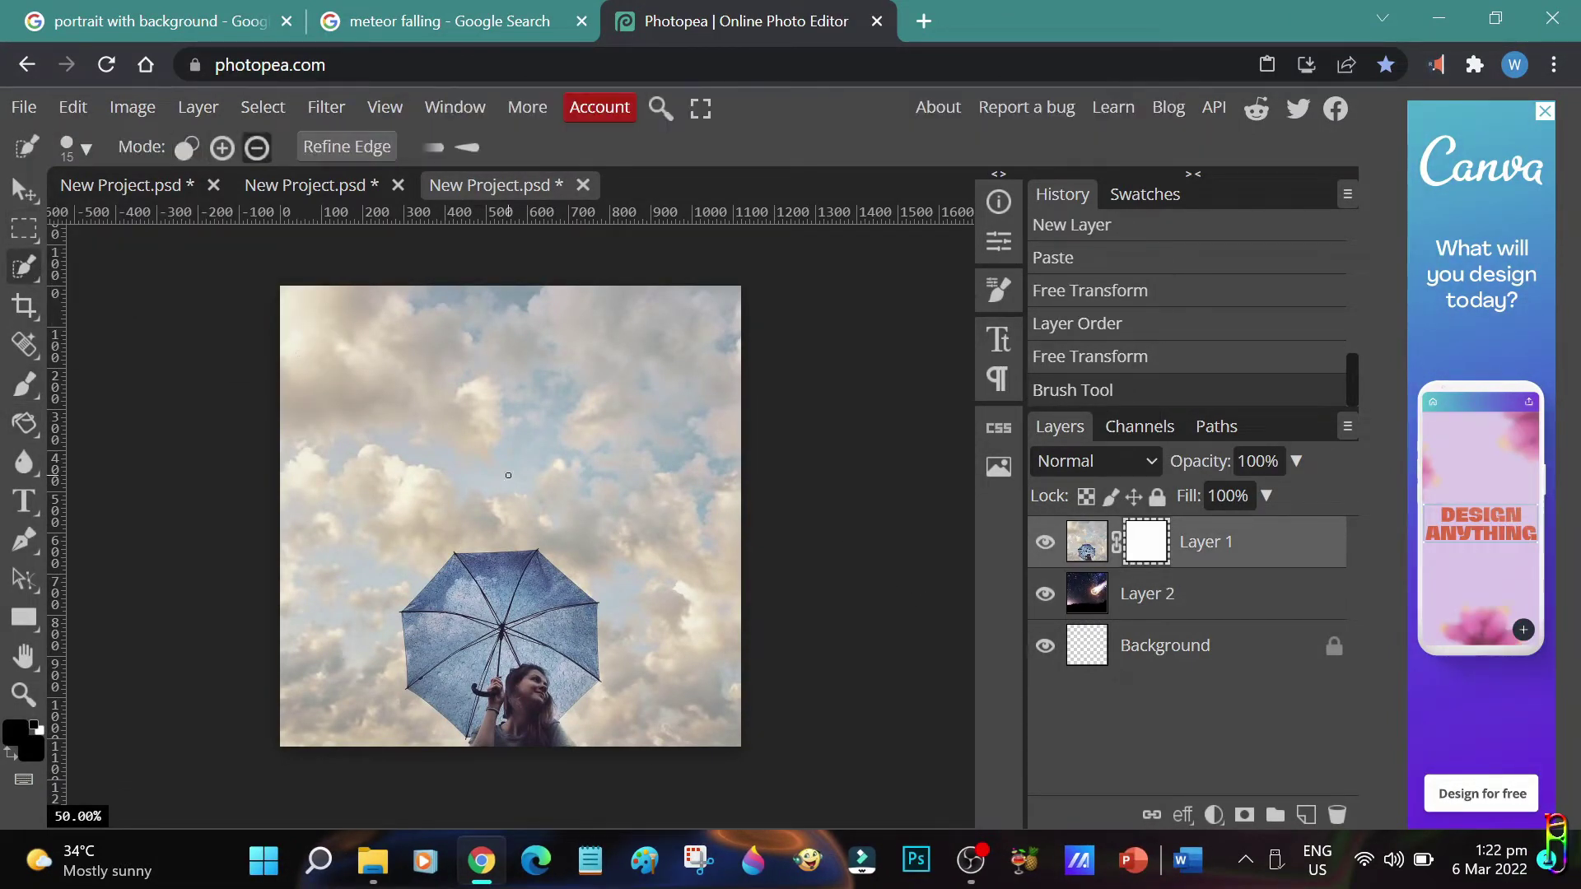
pyautogui.hotkey('ctrl', 'd')
pyautogui.moveTo(370, 370); pyautogui.dragTo(897, 429)
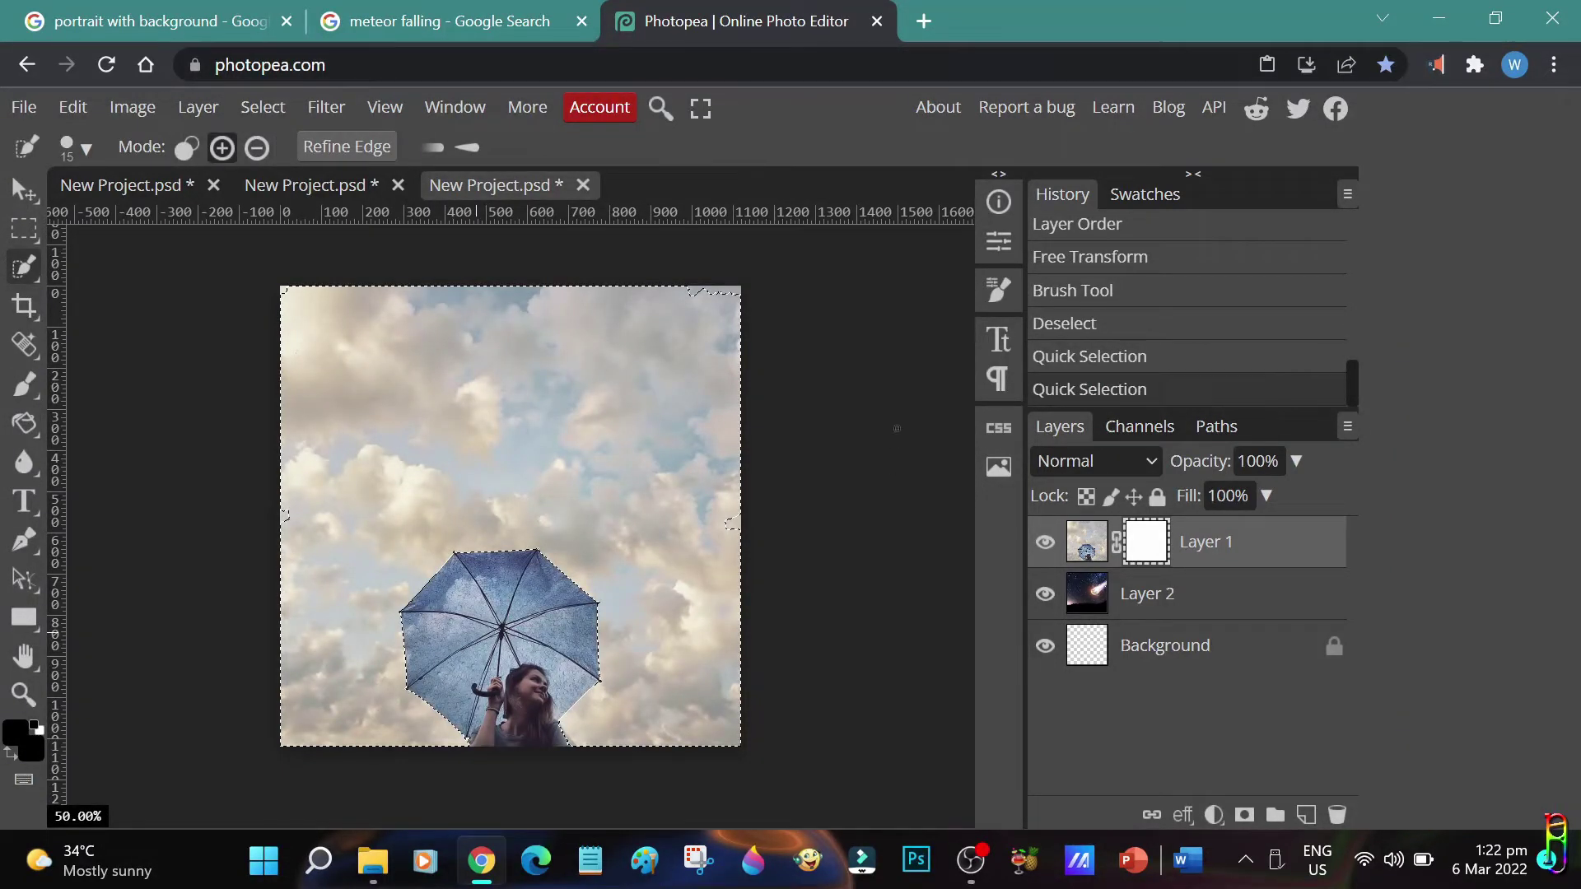
pyautogui.click(729, 521)
pyautogui.click(730, 521)
pyautogui.click(729, 521)
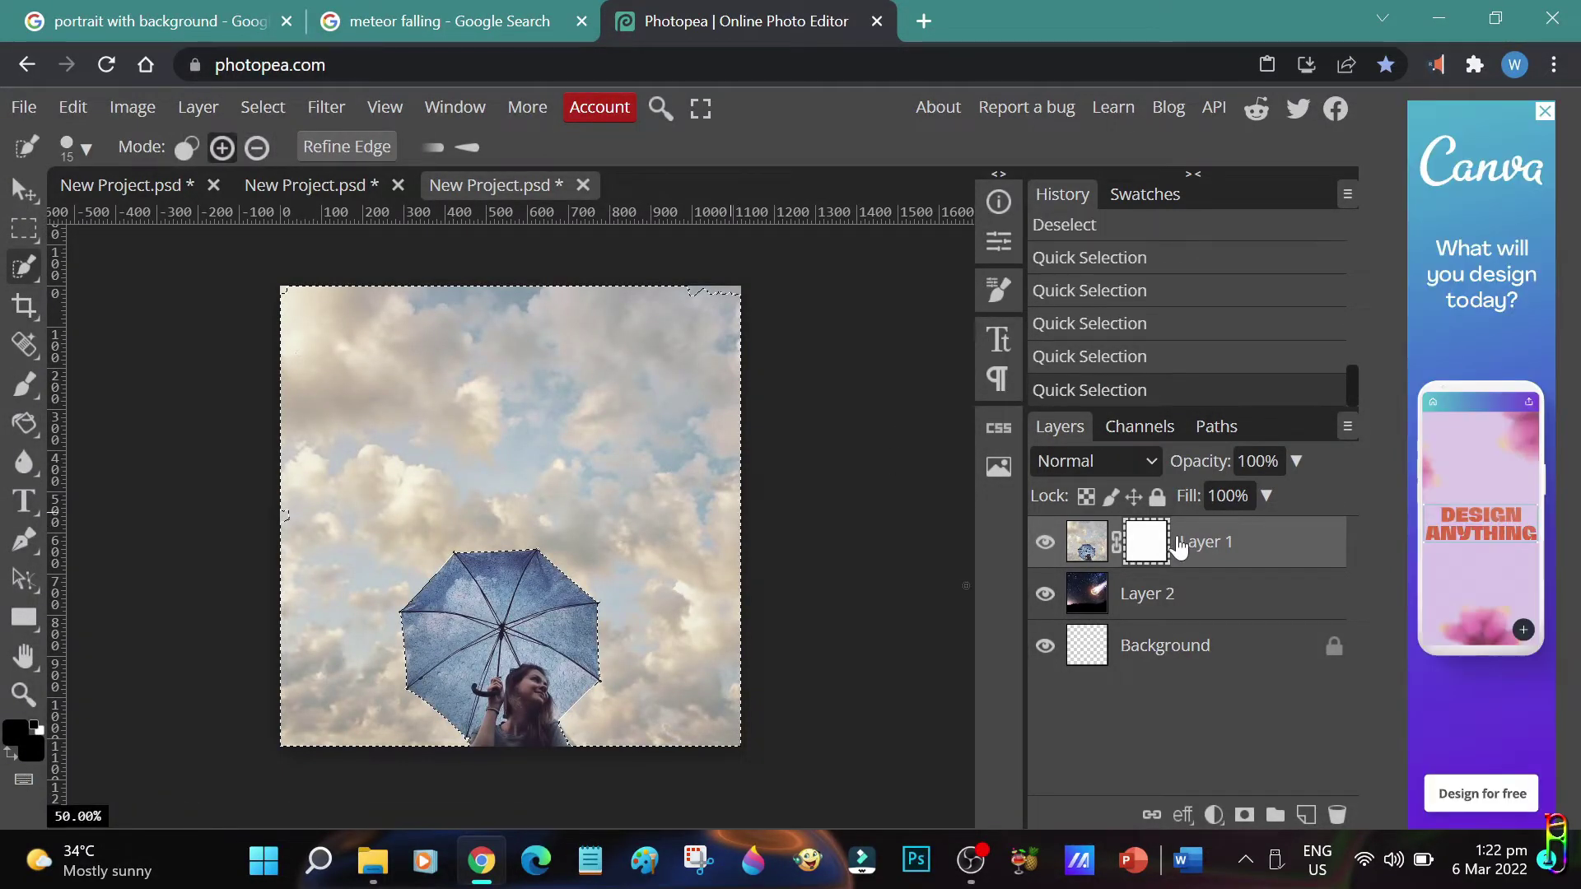
# Fill the selected sky black on Layer 1's mask and view the meteor composite.
pyautogui.keyDown('alt'); pyautogui.click(1157, 547); pyautogui.keyUp('alt')
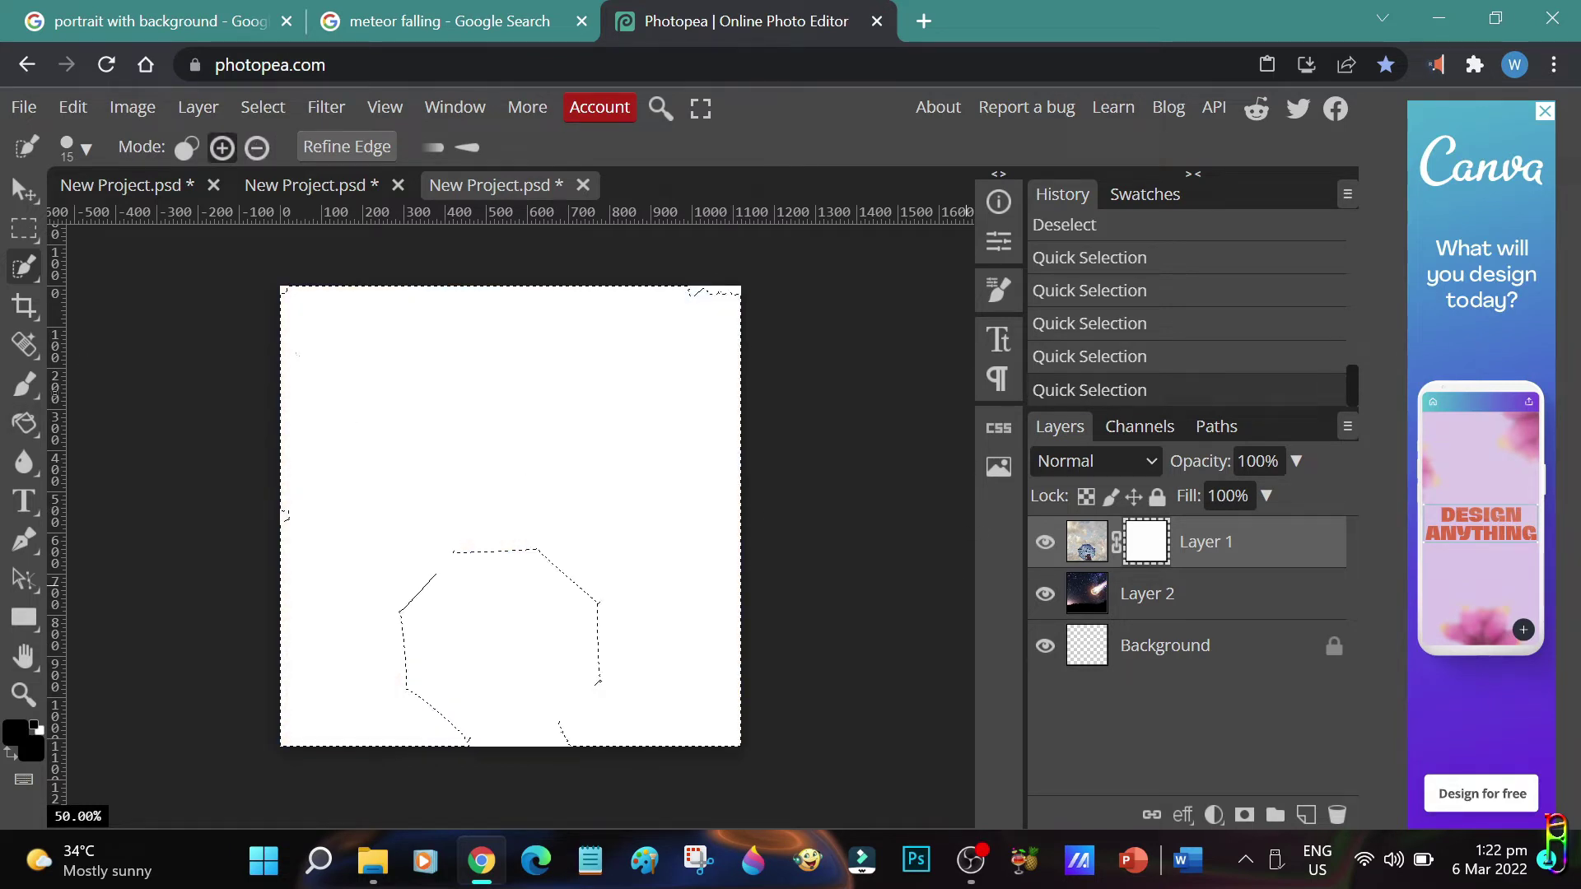
pyautogui.click(24, 422)
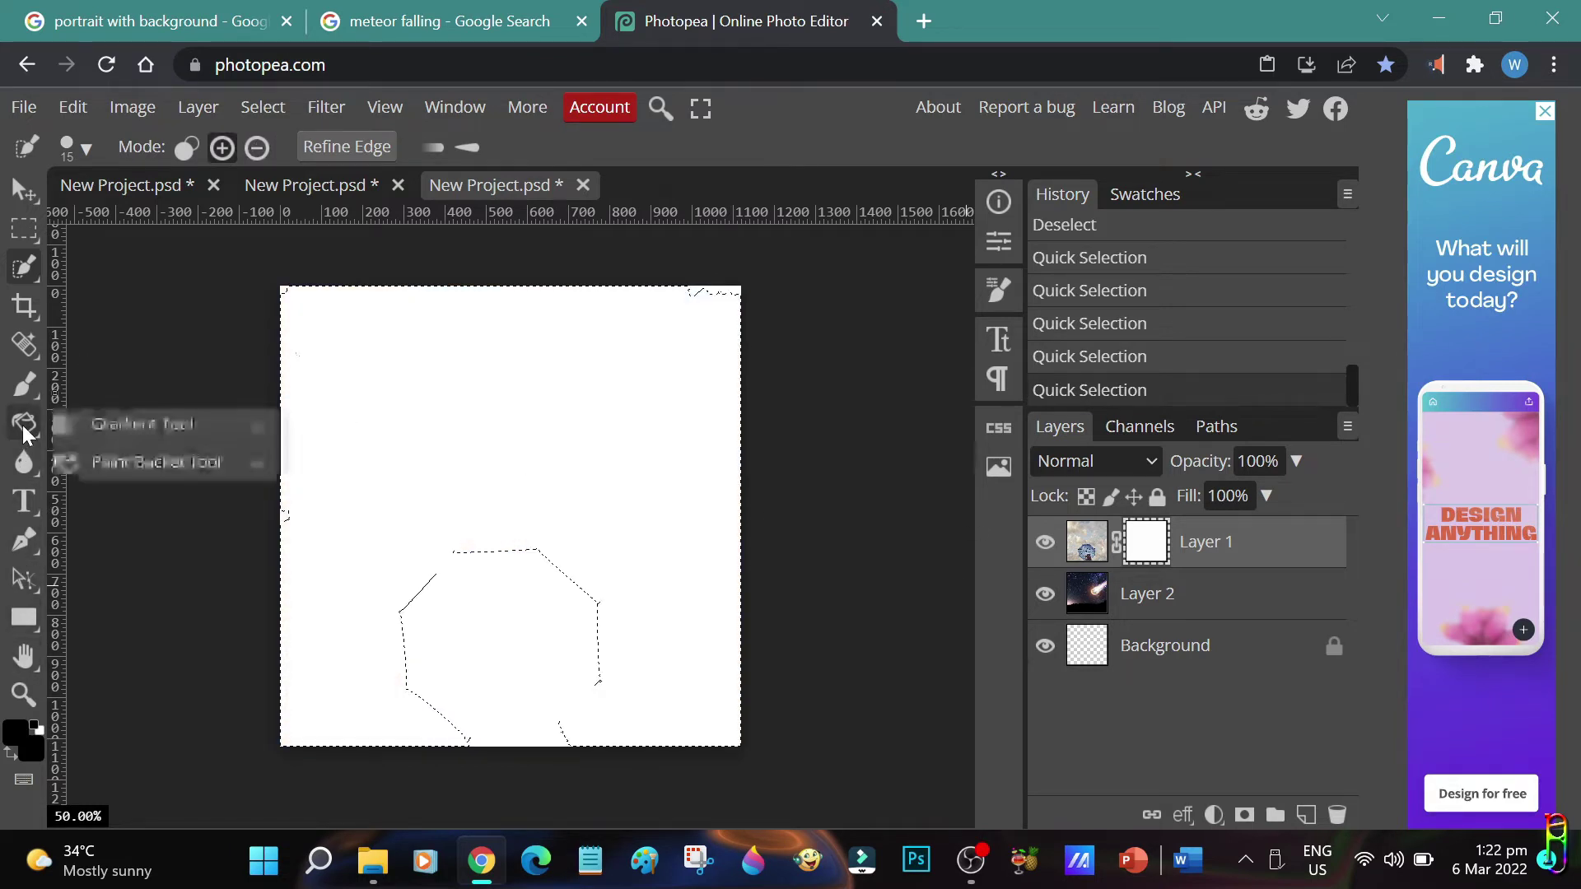
pyautogui.click(117, 461)
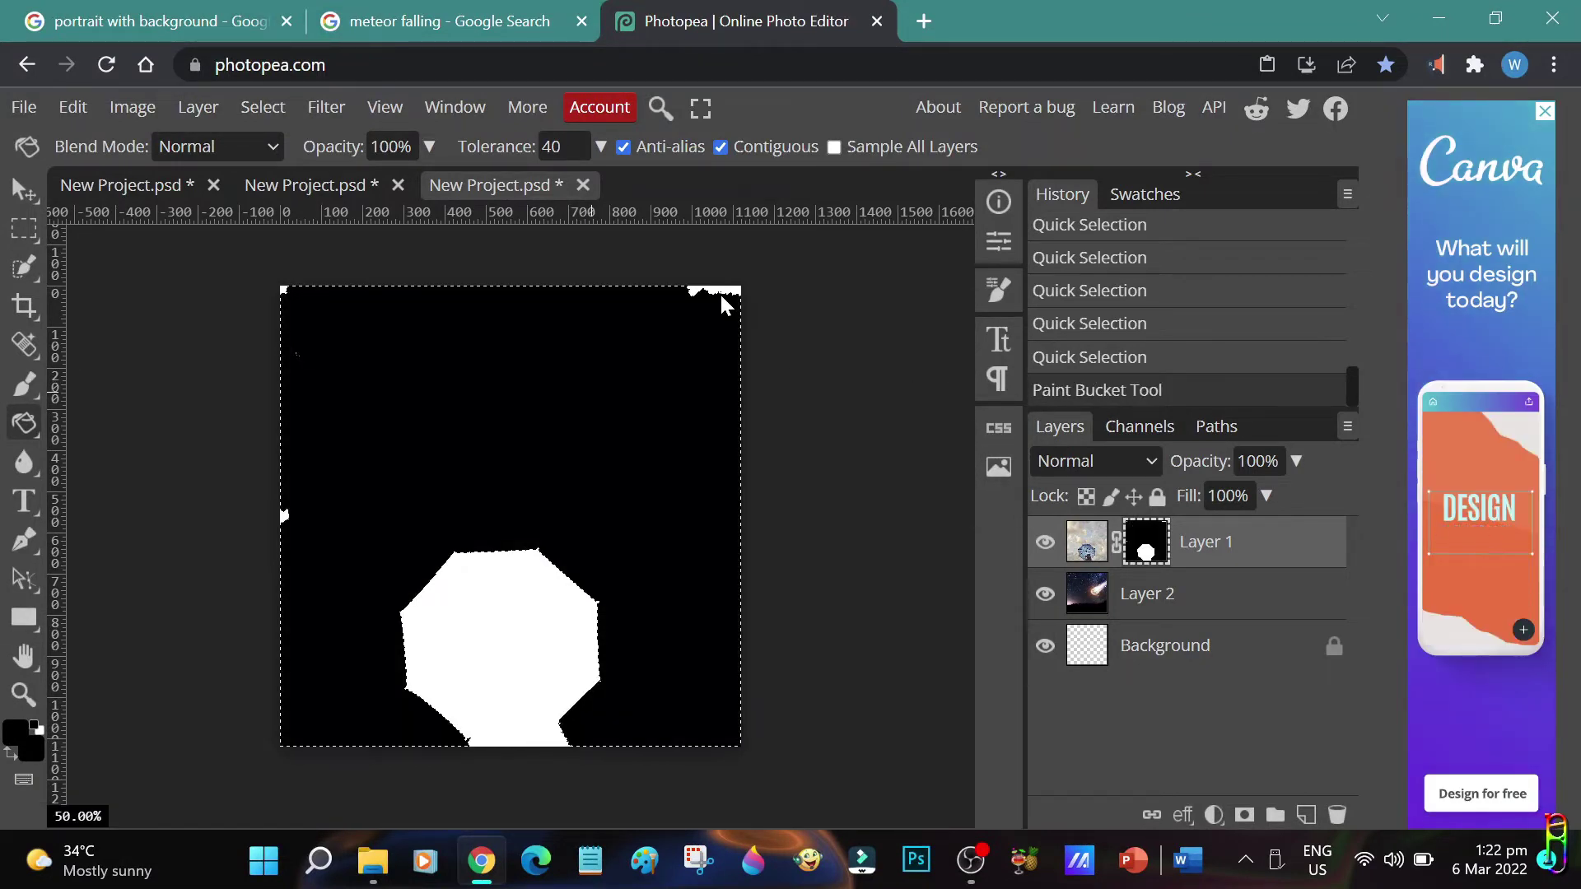
pyautogui.click(724, 294)
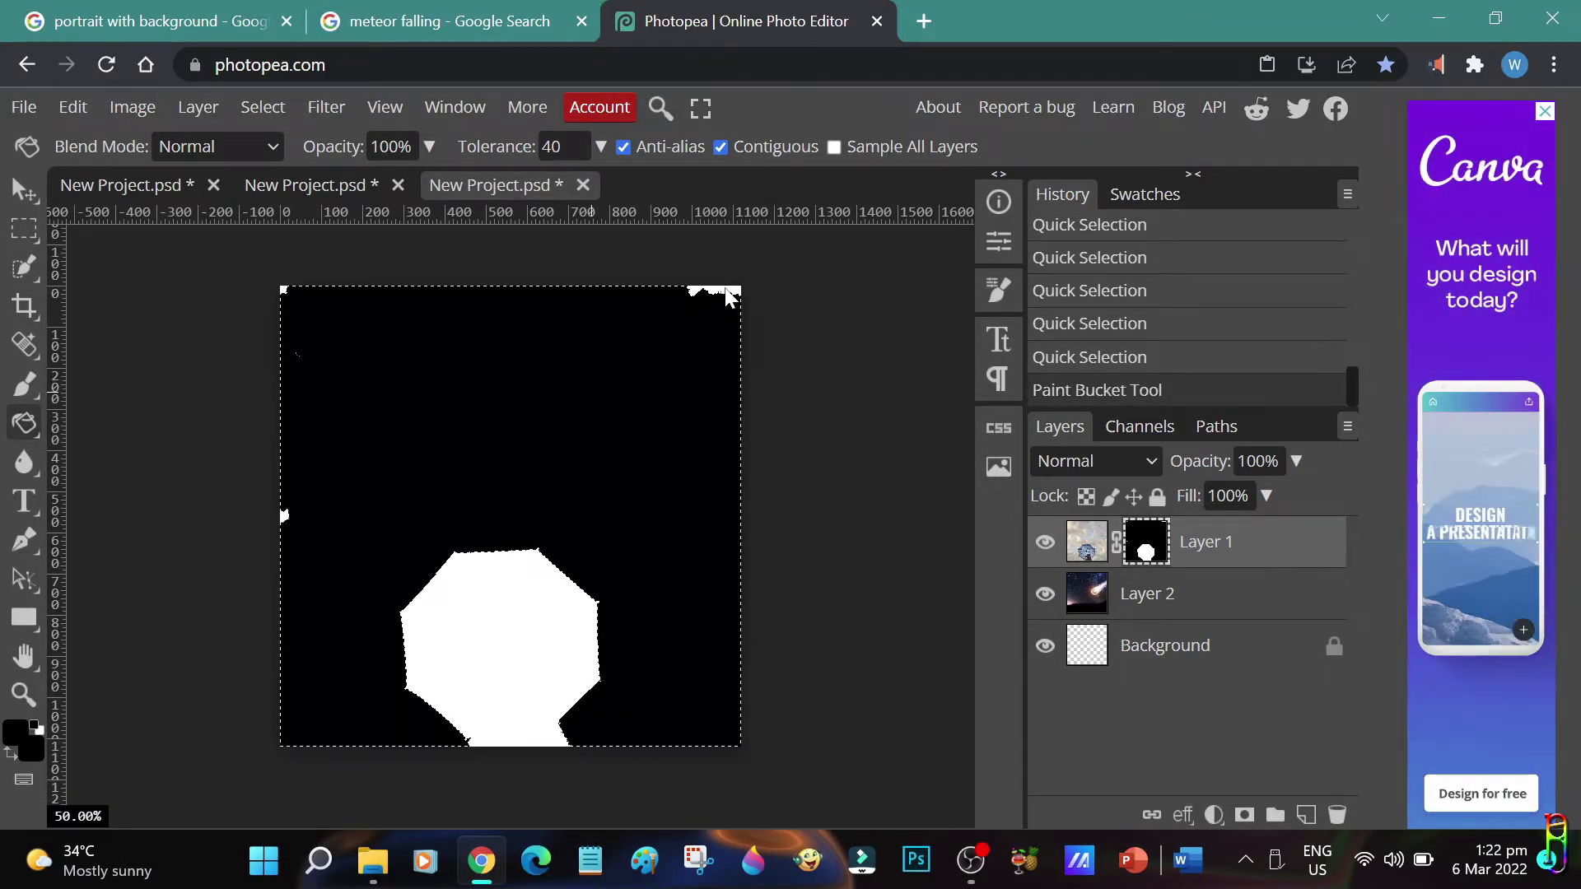
pyautogui.click(715, 291)
pyautogui.click(718, 292)
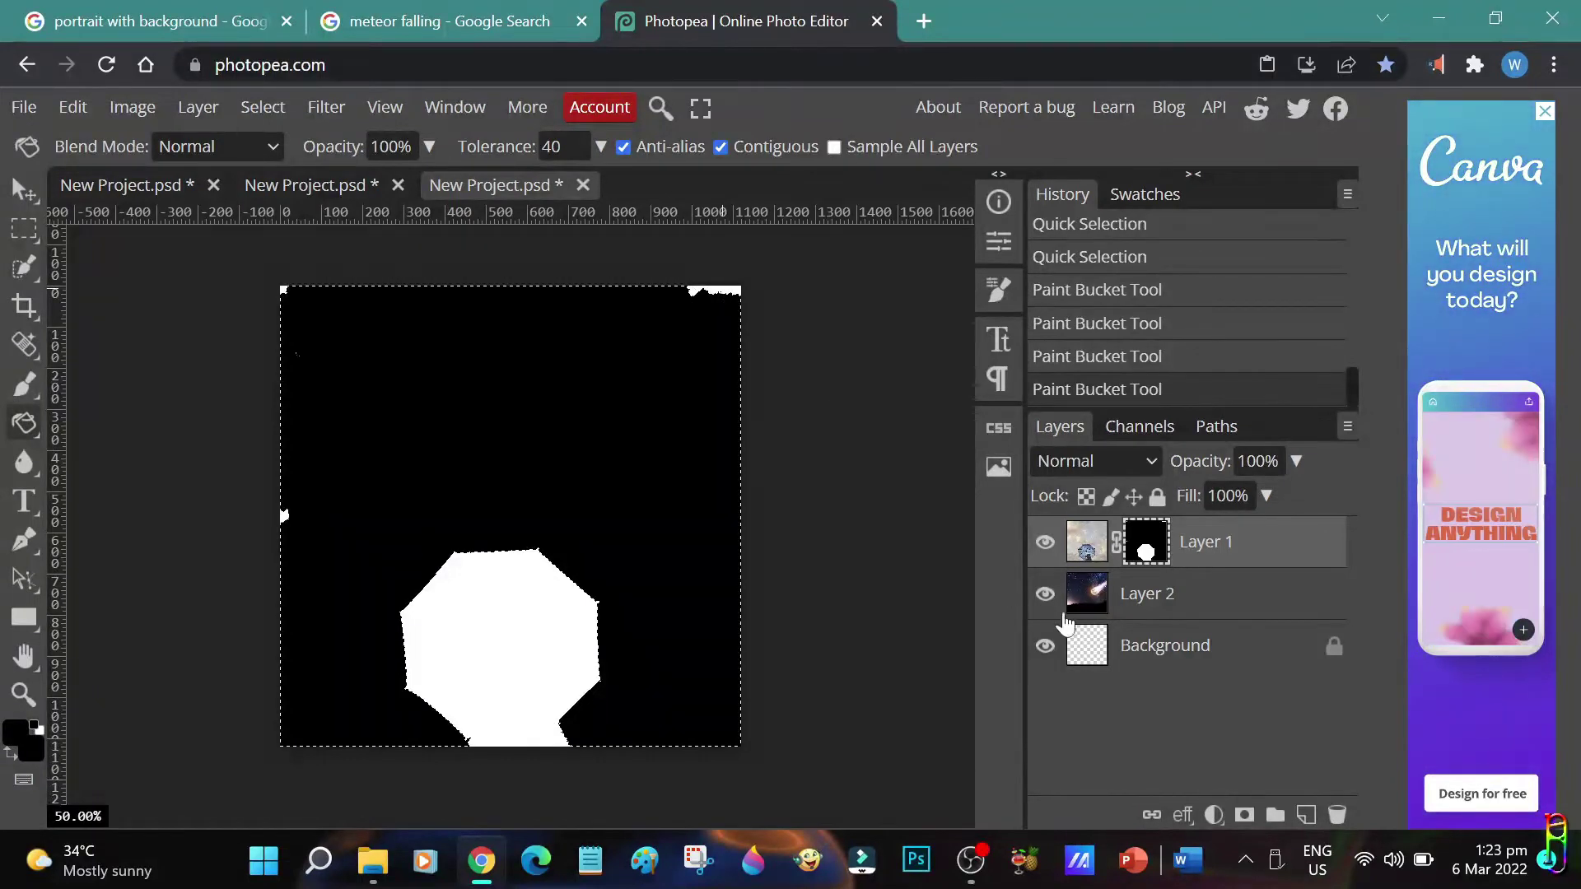
pyautogui.keyDown('alt'); pyautogui.click(1150, 550); pyautogui.keyUp('alt')
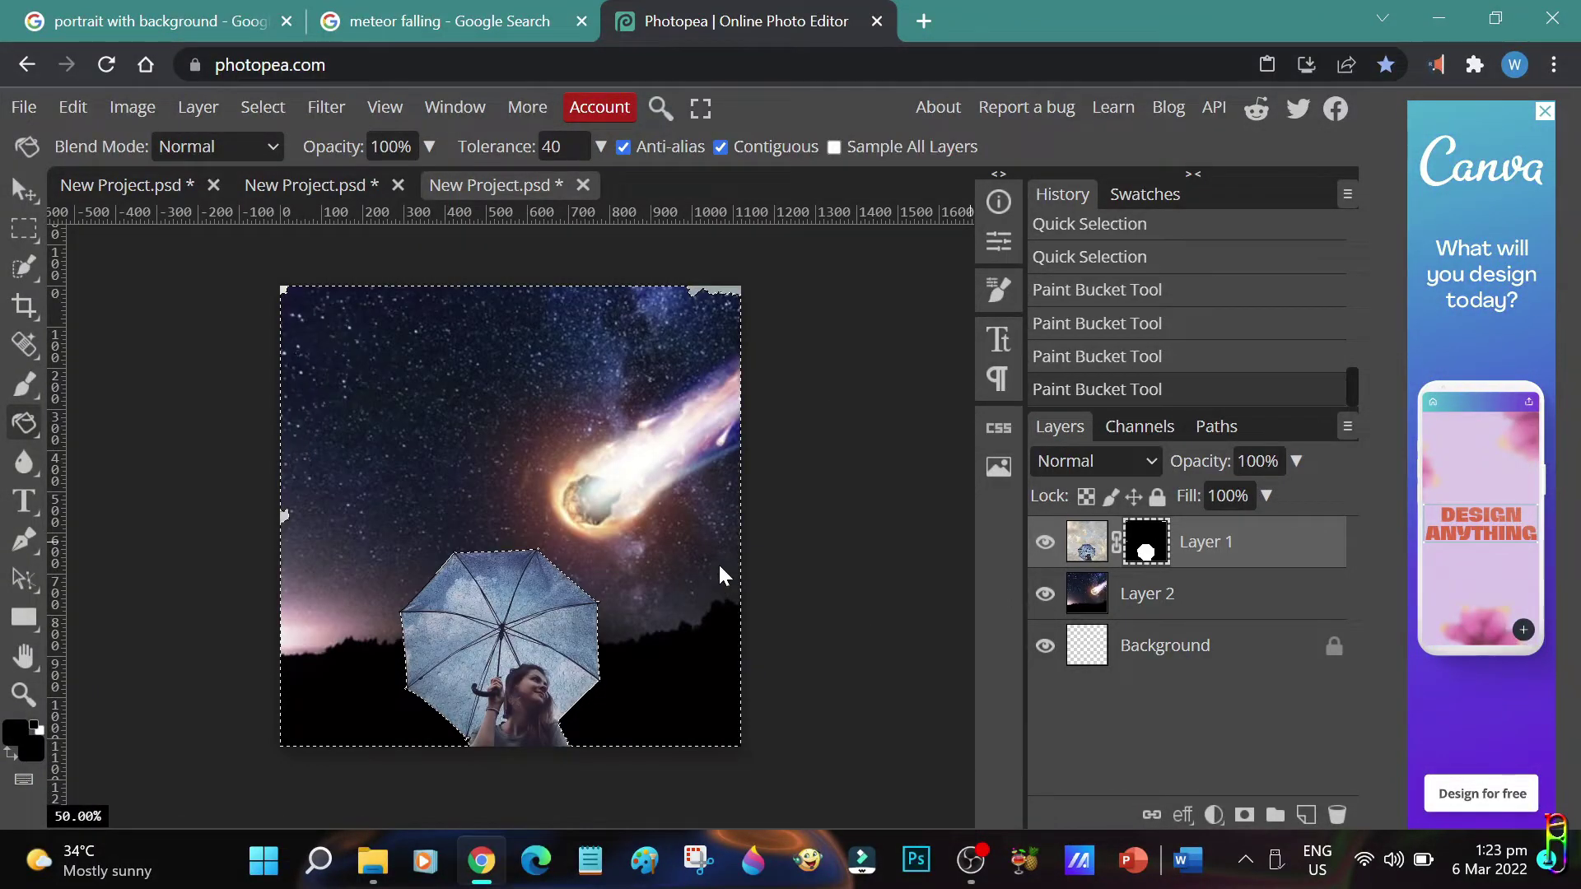
# Select the meteor sky layer, Layer 2, with the Move tool.
pyautogui.click(21, 193)
pyautogui.click(1153, 593)
pyautogui.click(24, 228)
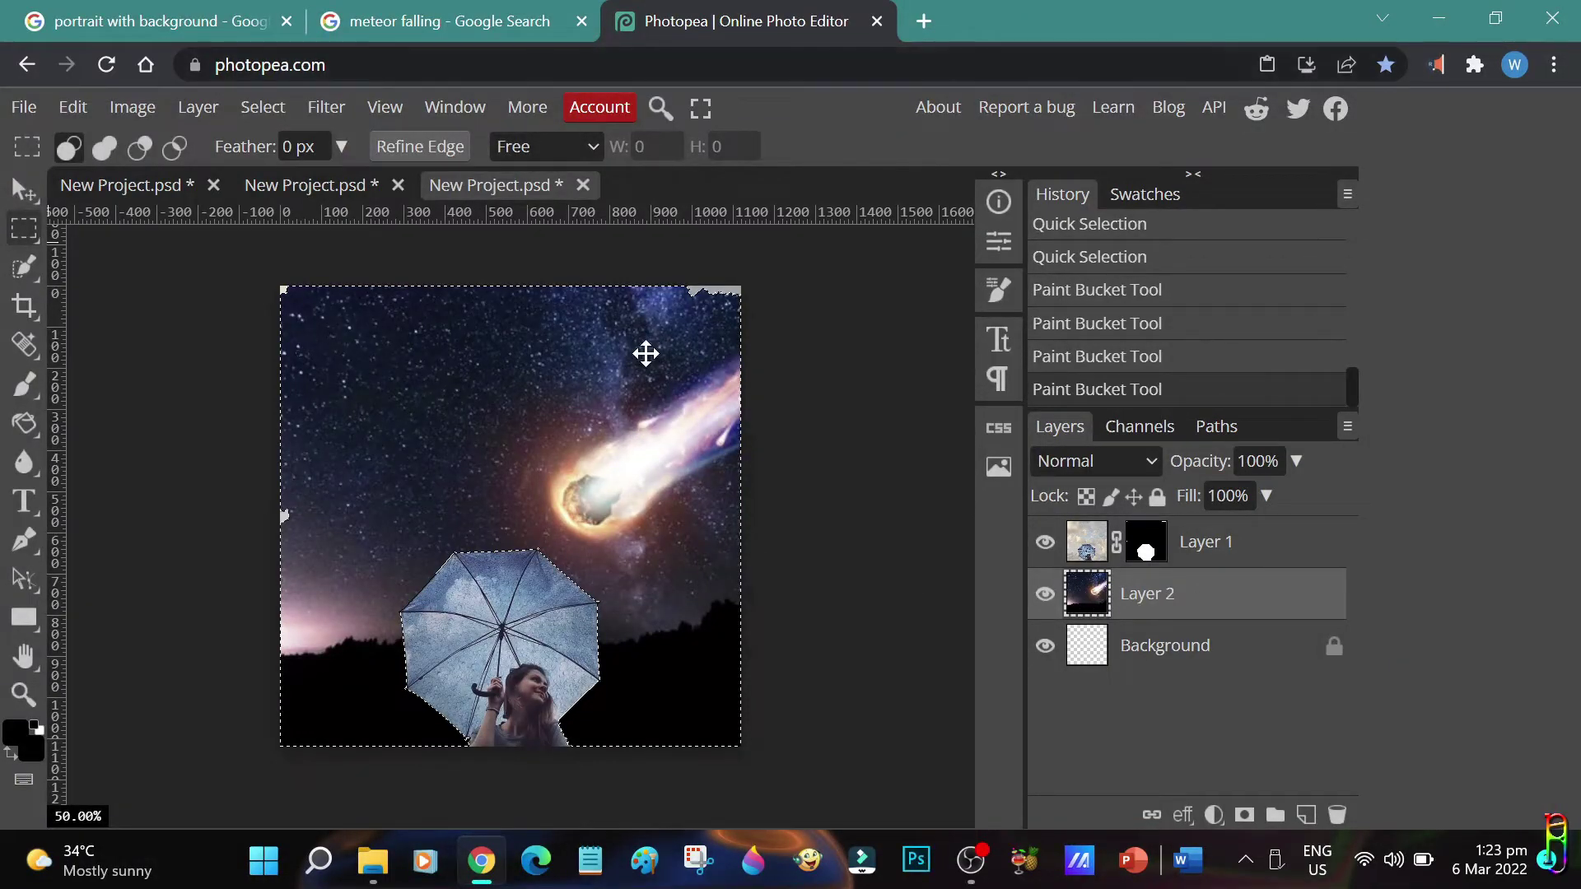
pyautogui.click(22, 195)
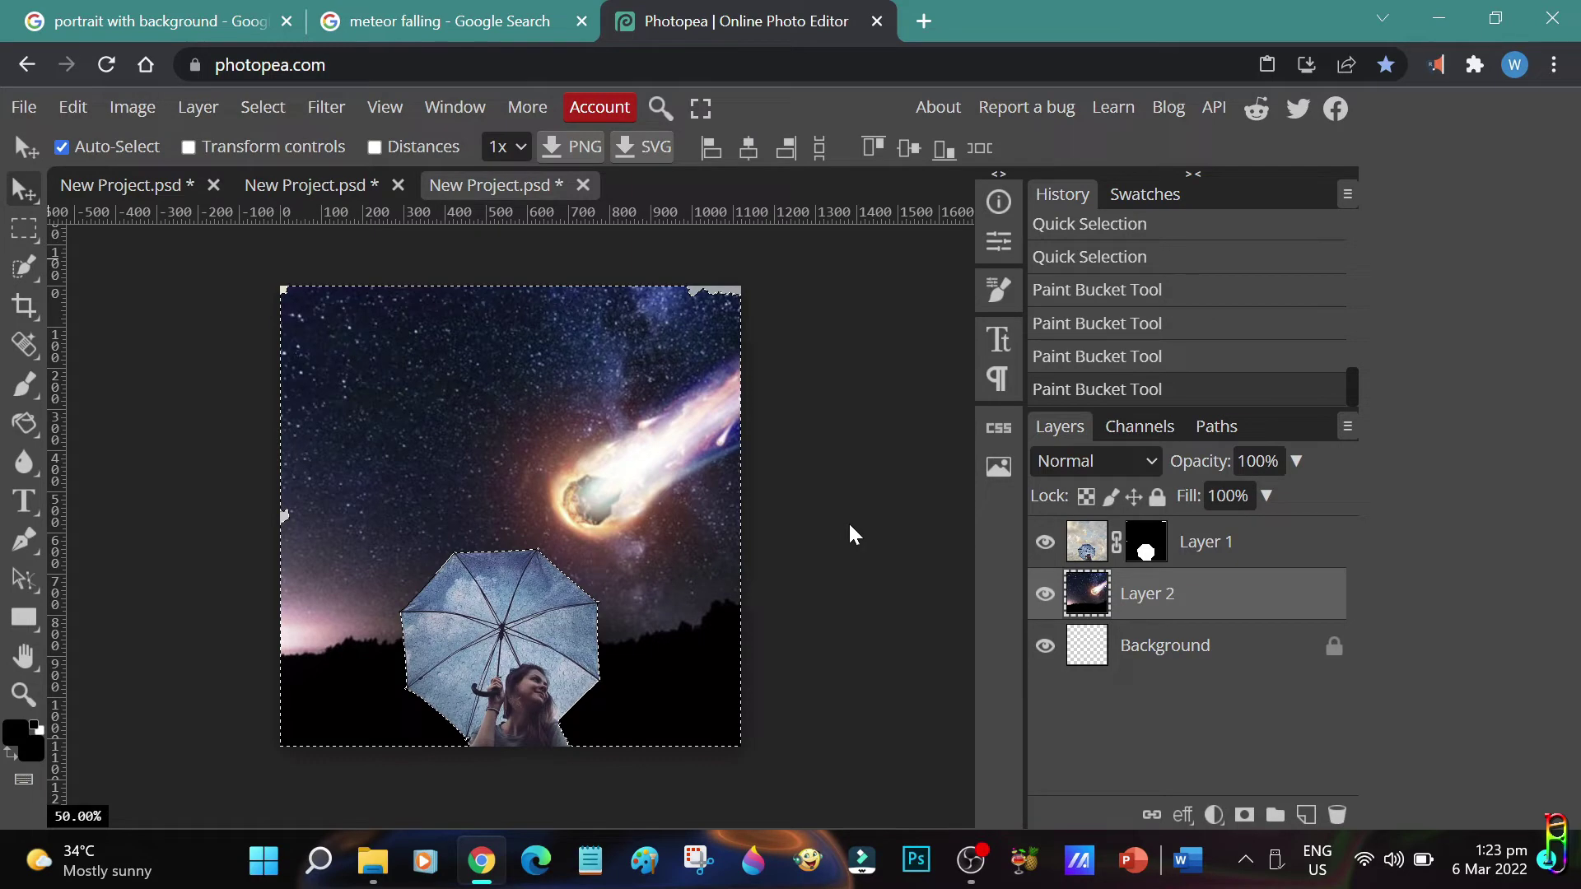